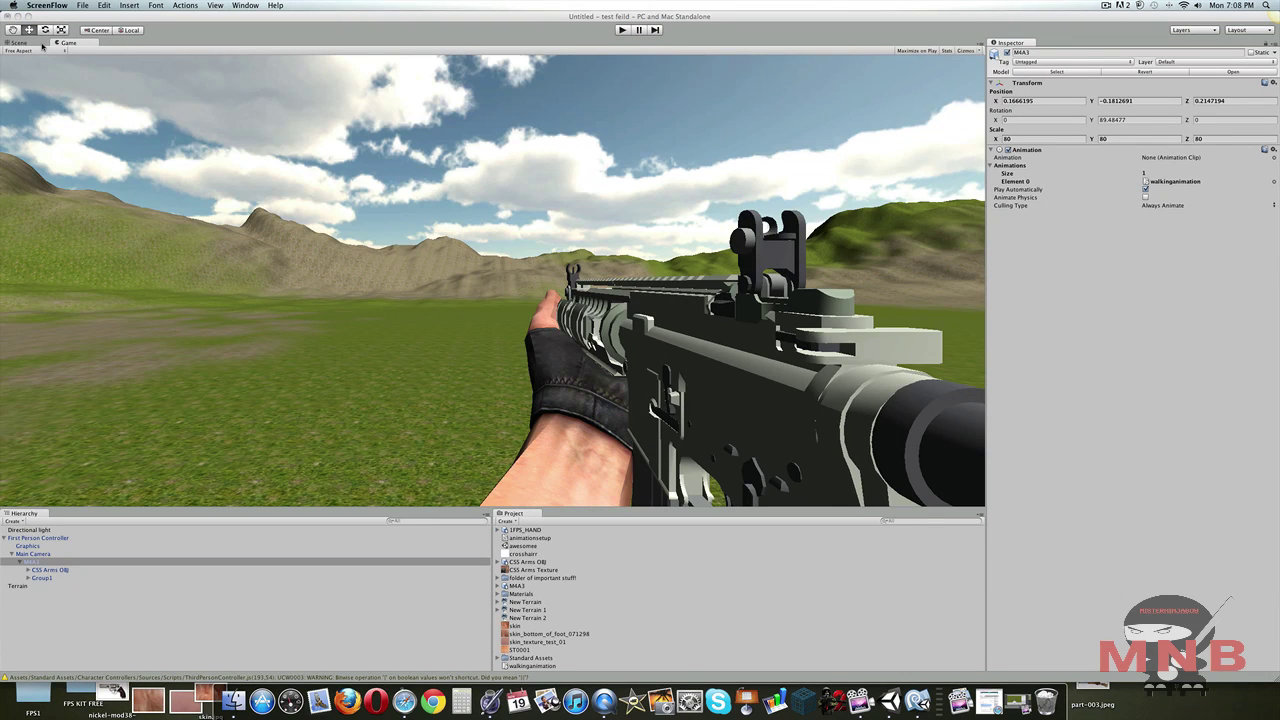
- Orbit around the hand, rifle and capsule, preview the Game view, then return to Scene
click(20, 43)
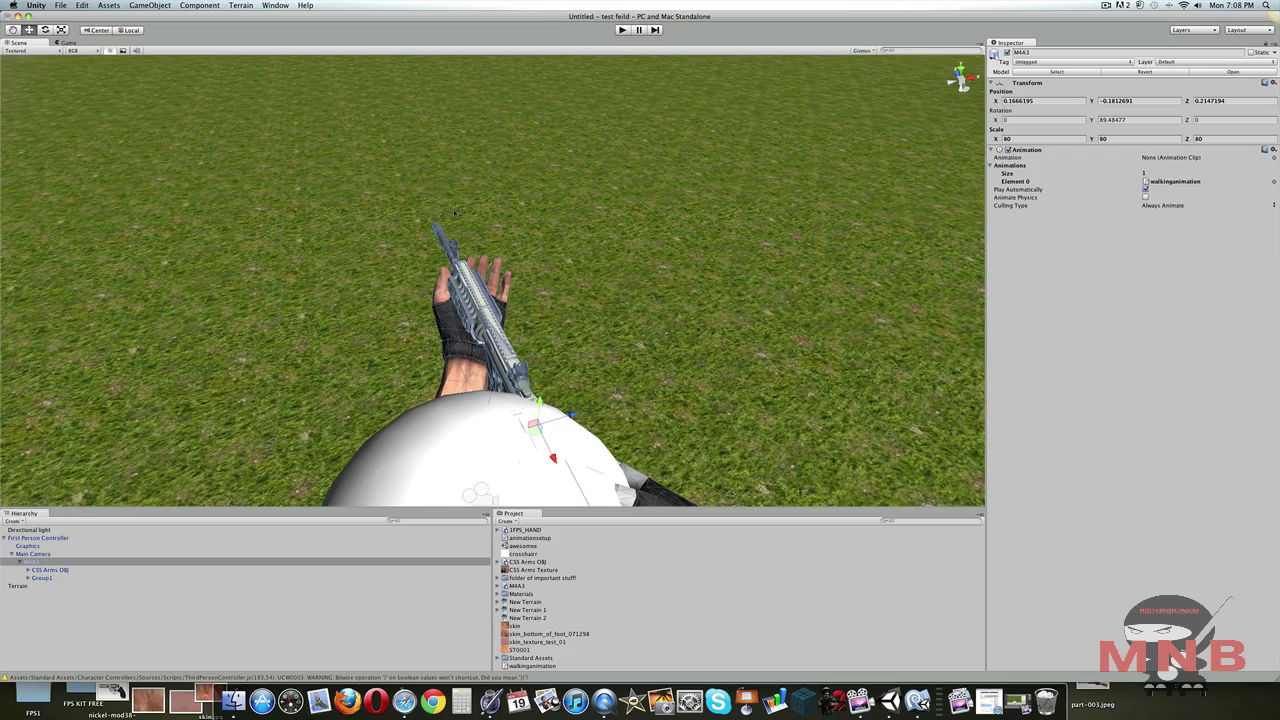
alt+drag(455, 214, 399, 189)
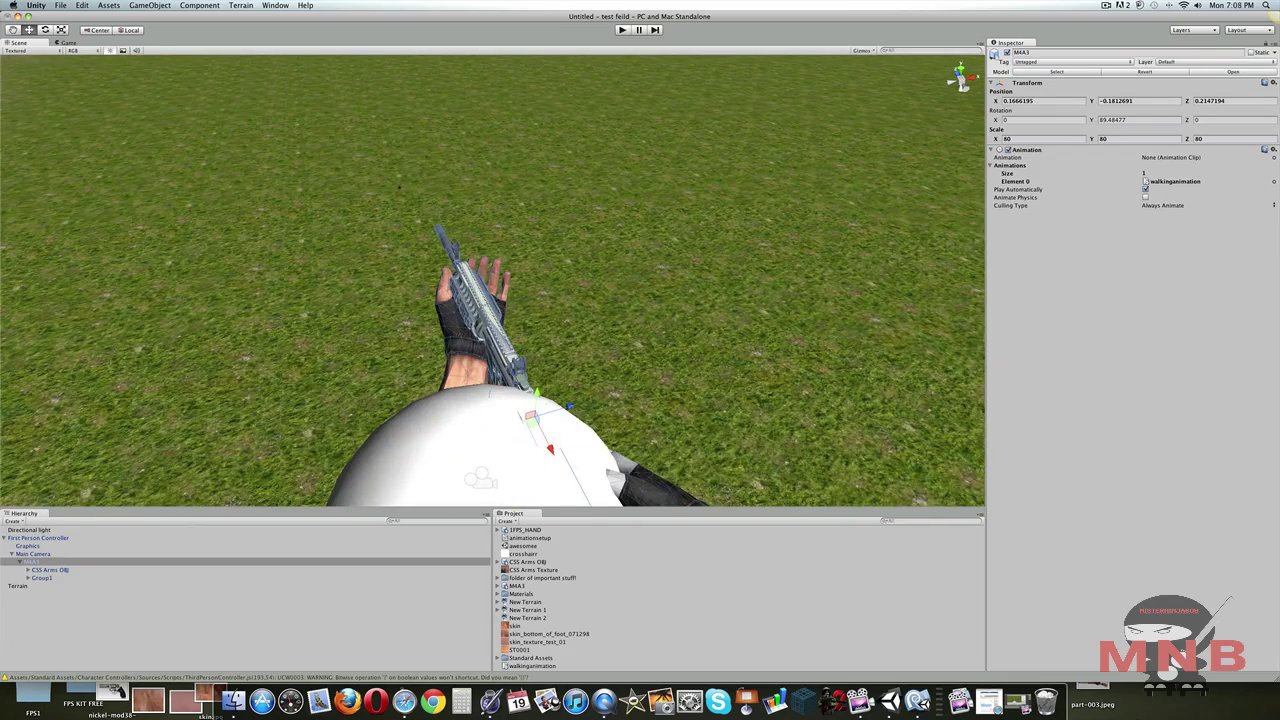
click(66, 43)
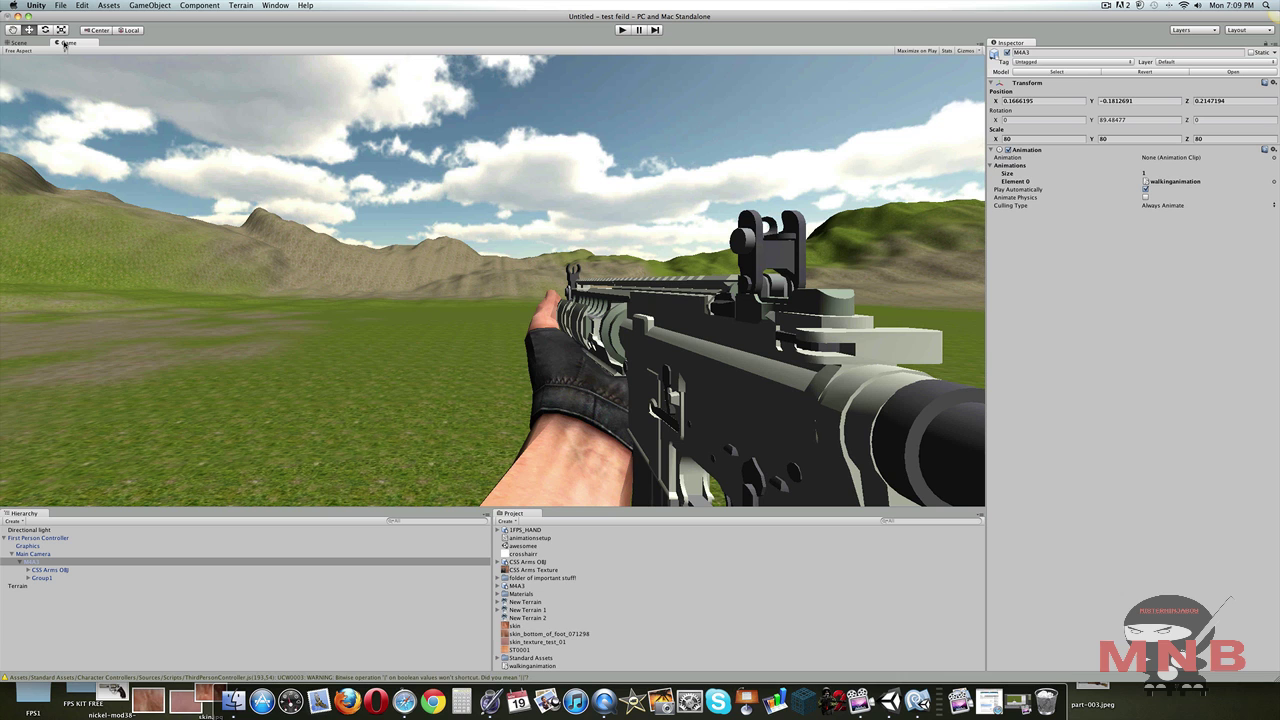
click(20, 43)
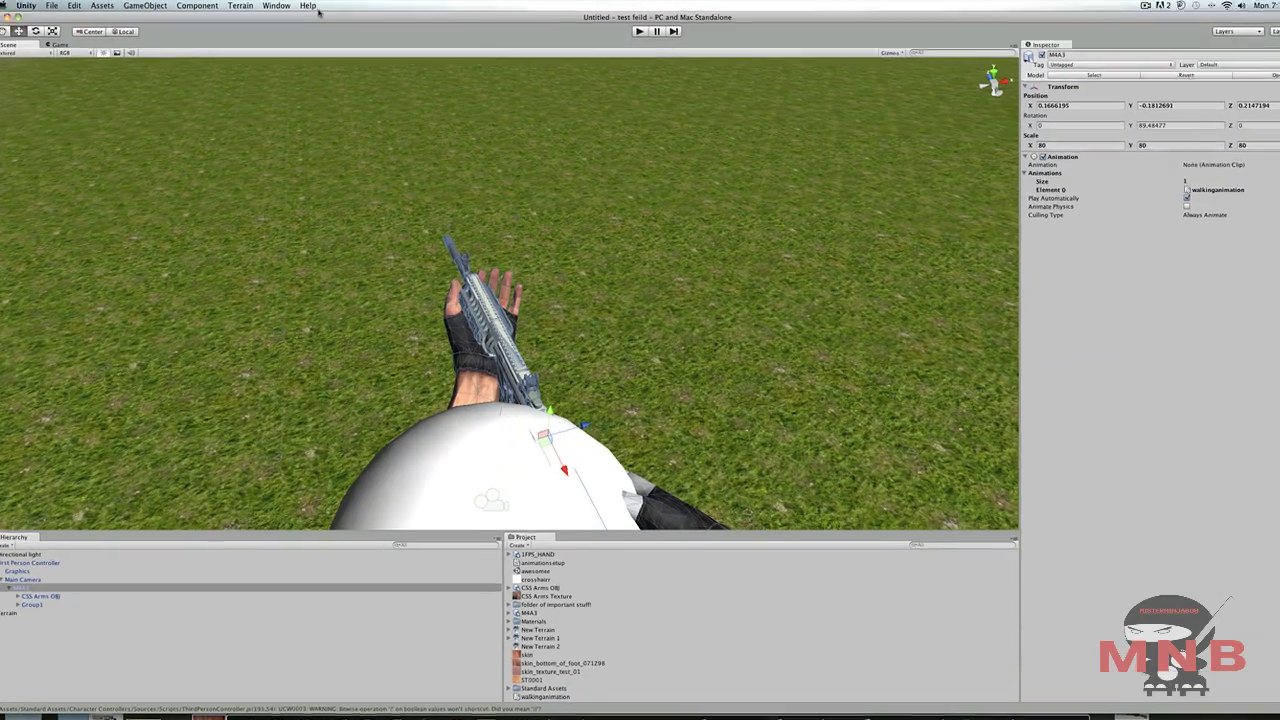
- Open the Animation window for the M4A3 and choose Create New Clip from its clip list
click(275, 5)
click(330, 248)
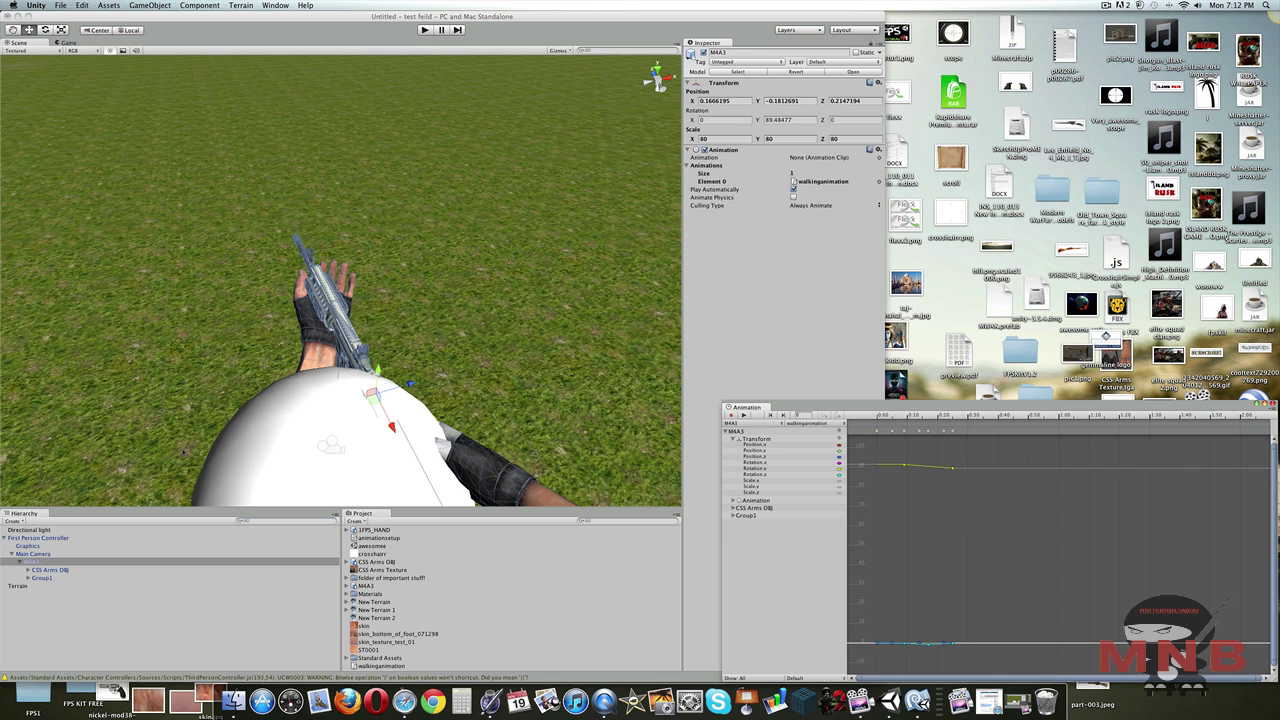
alt+drag(315, 457, 430, 455)
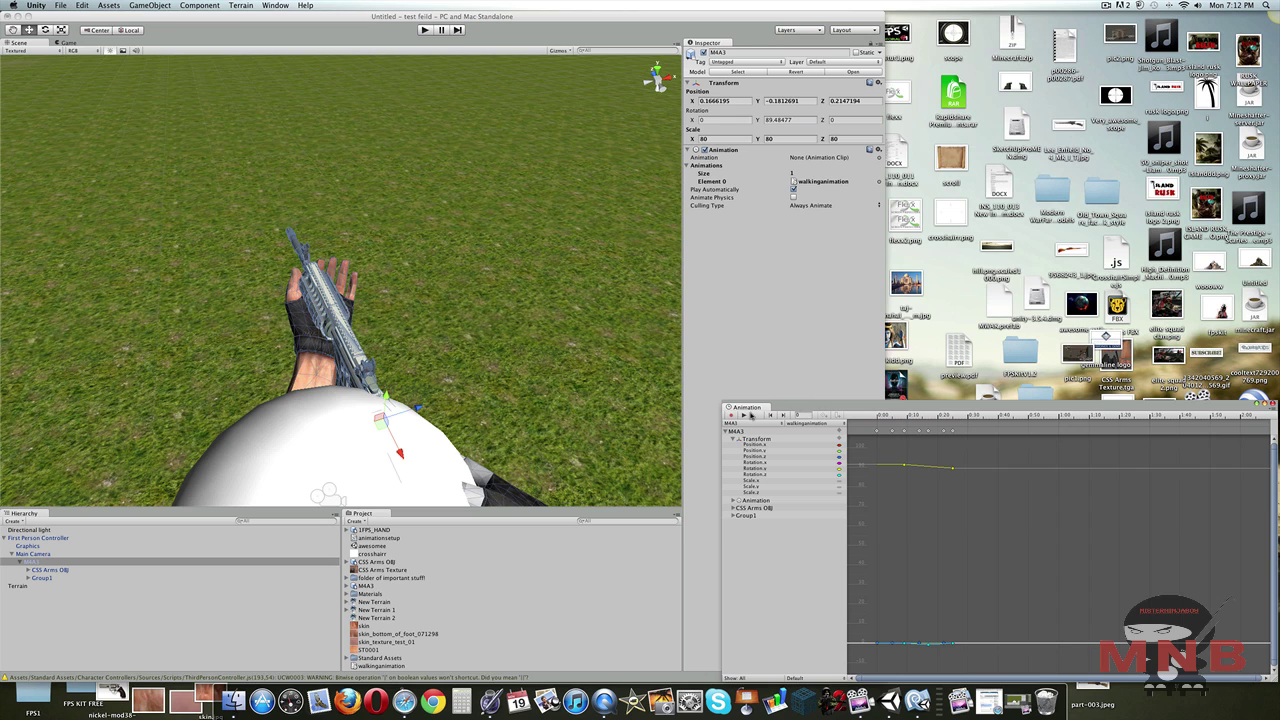
click(275, 5)
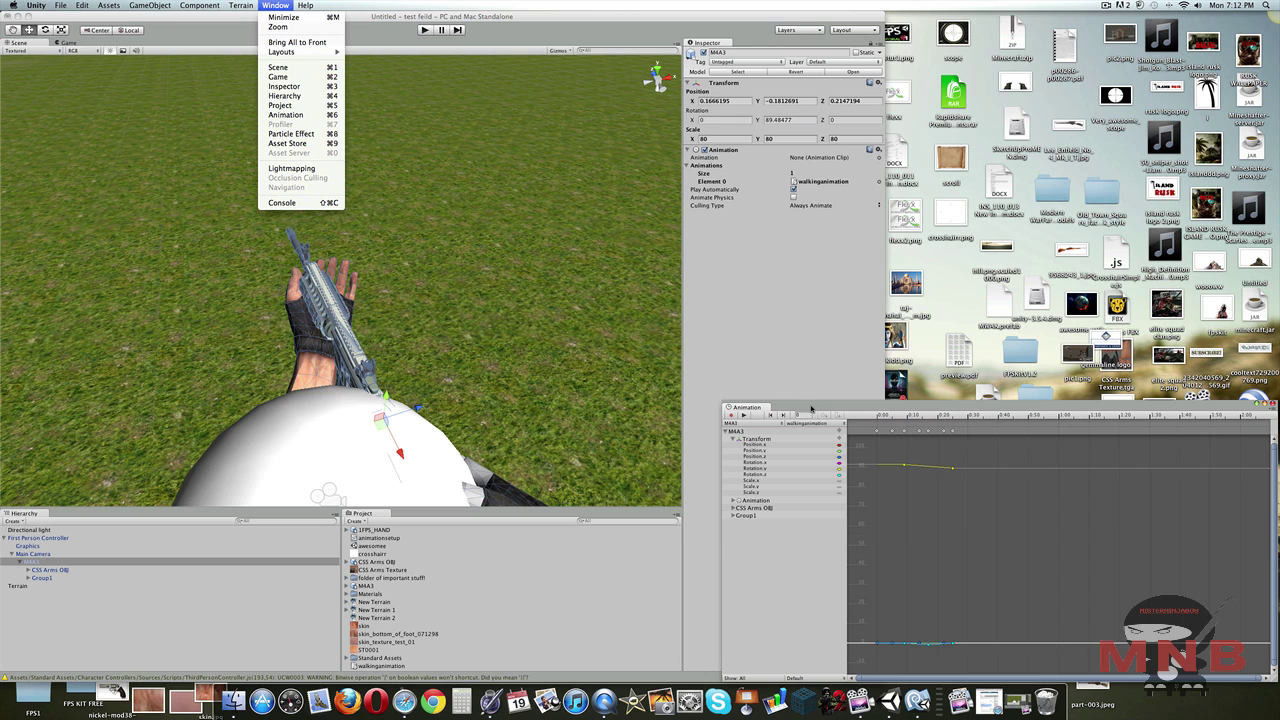
click(290, 115)
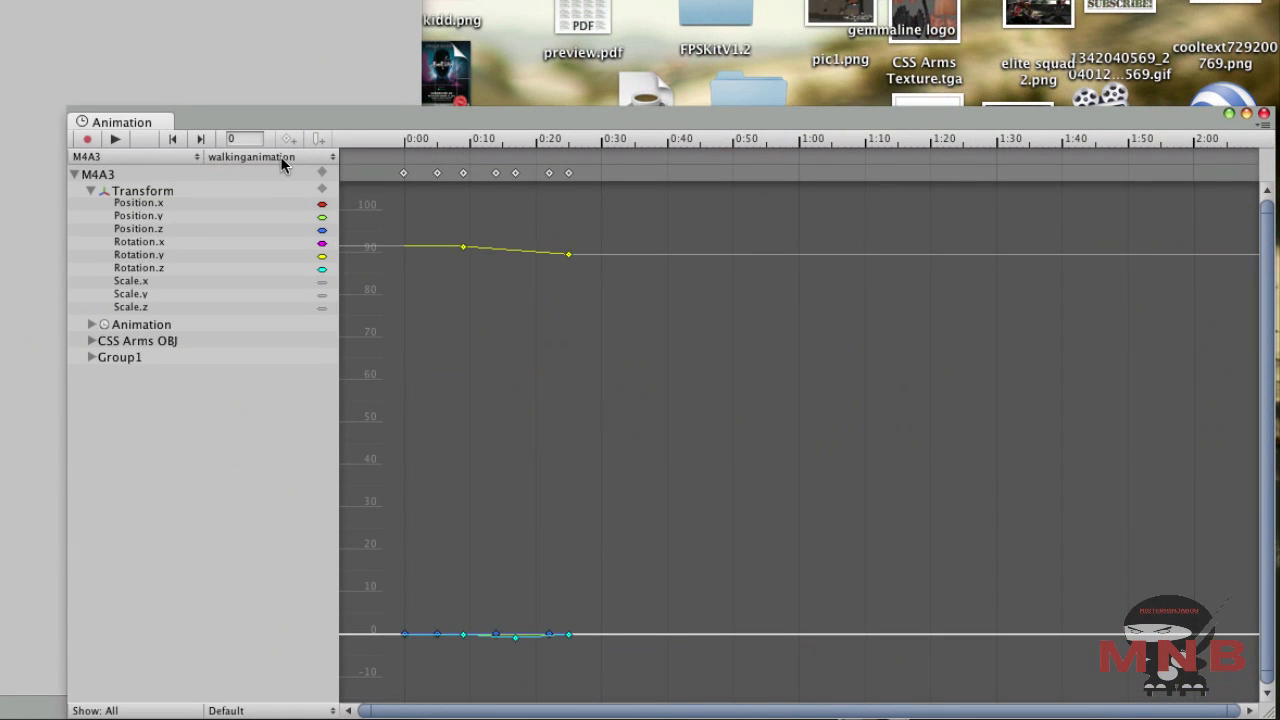
click(263, 156)
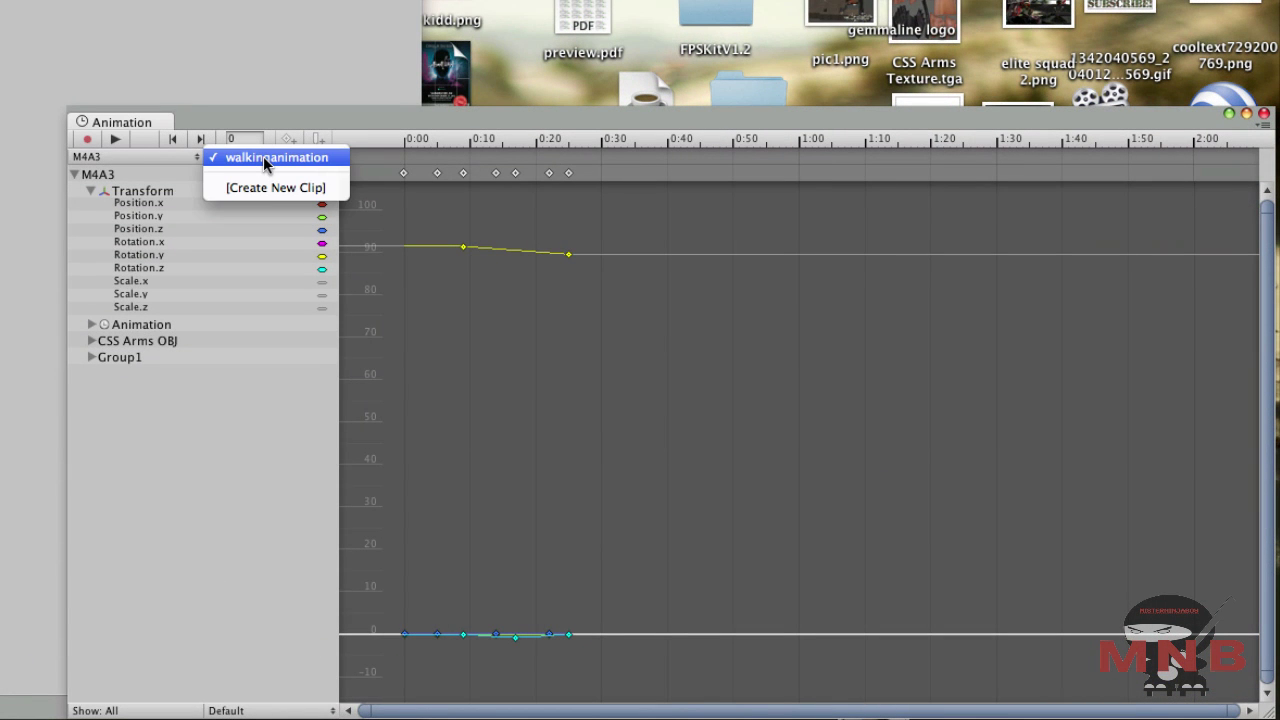
click(270, 188)
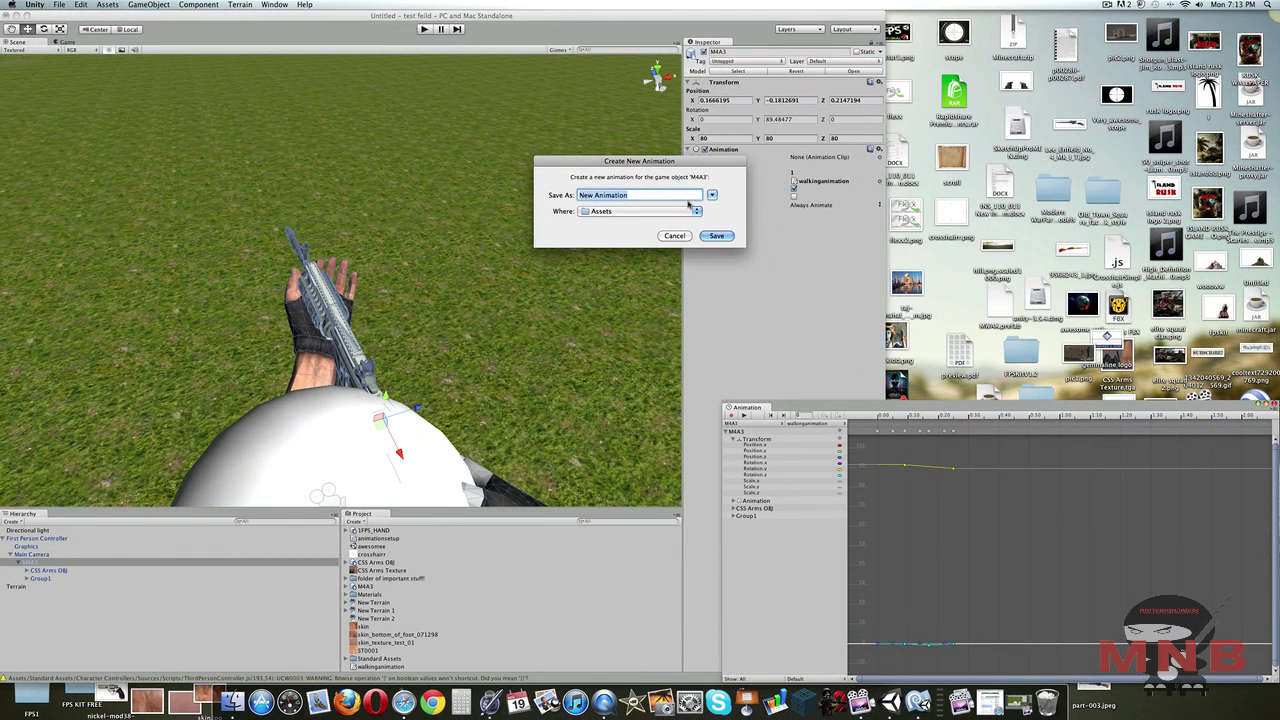
- Name the new clip walkanim.2 and save it in Assets
text(walkanim.2)
click(718, 236)
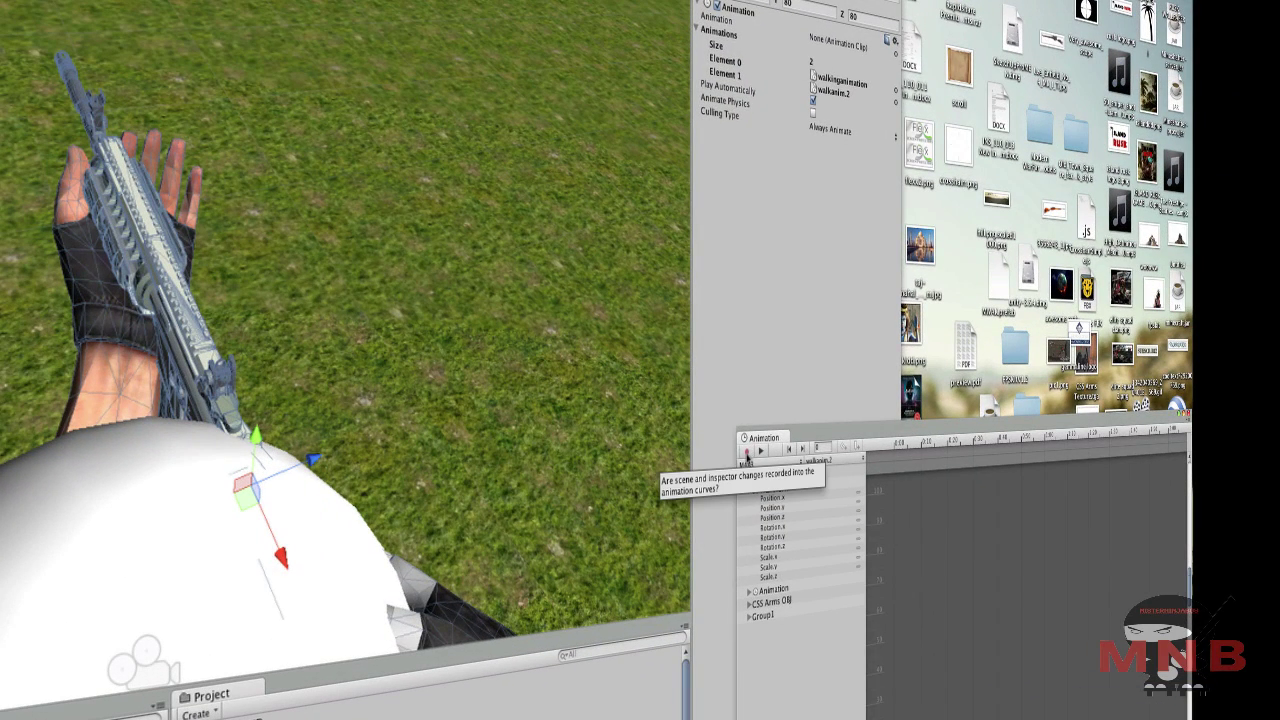
- Turn on recording and key the gun's vertical position at frames 0, 5 and 10
click(746, 453)
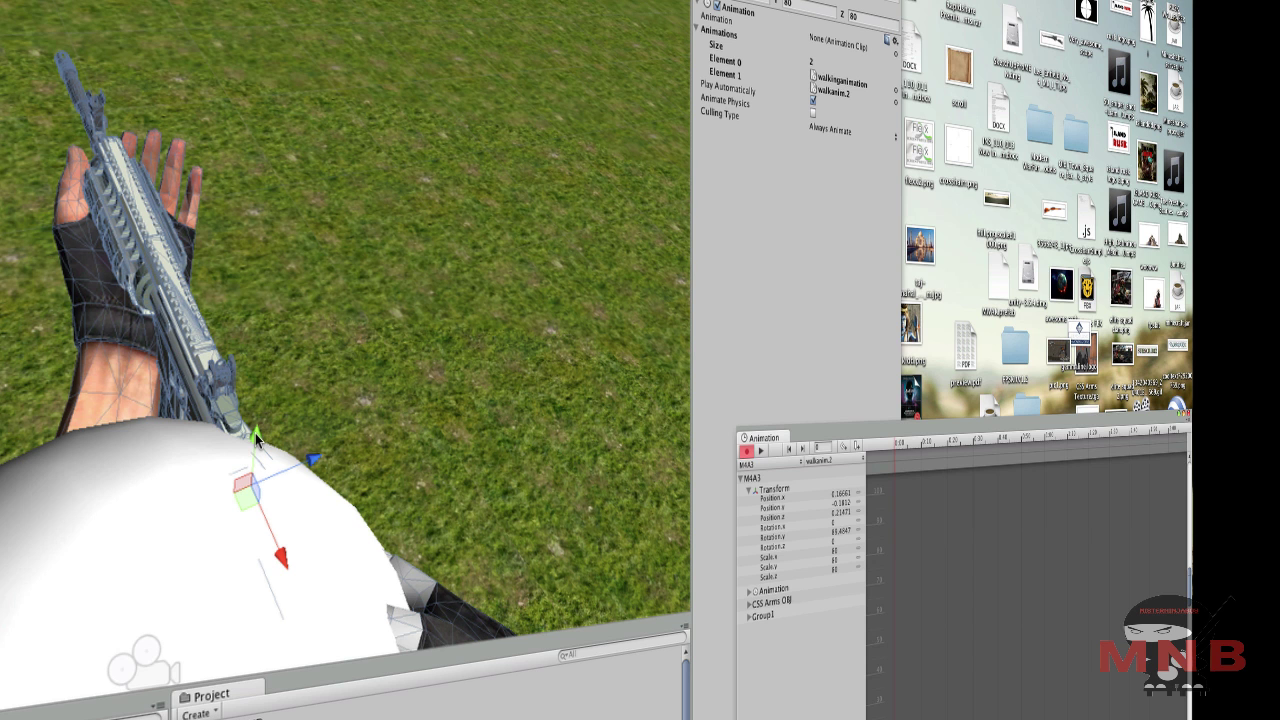
drag(255, 433, 256, 427)
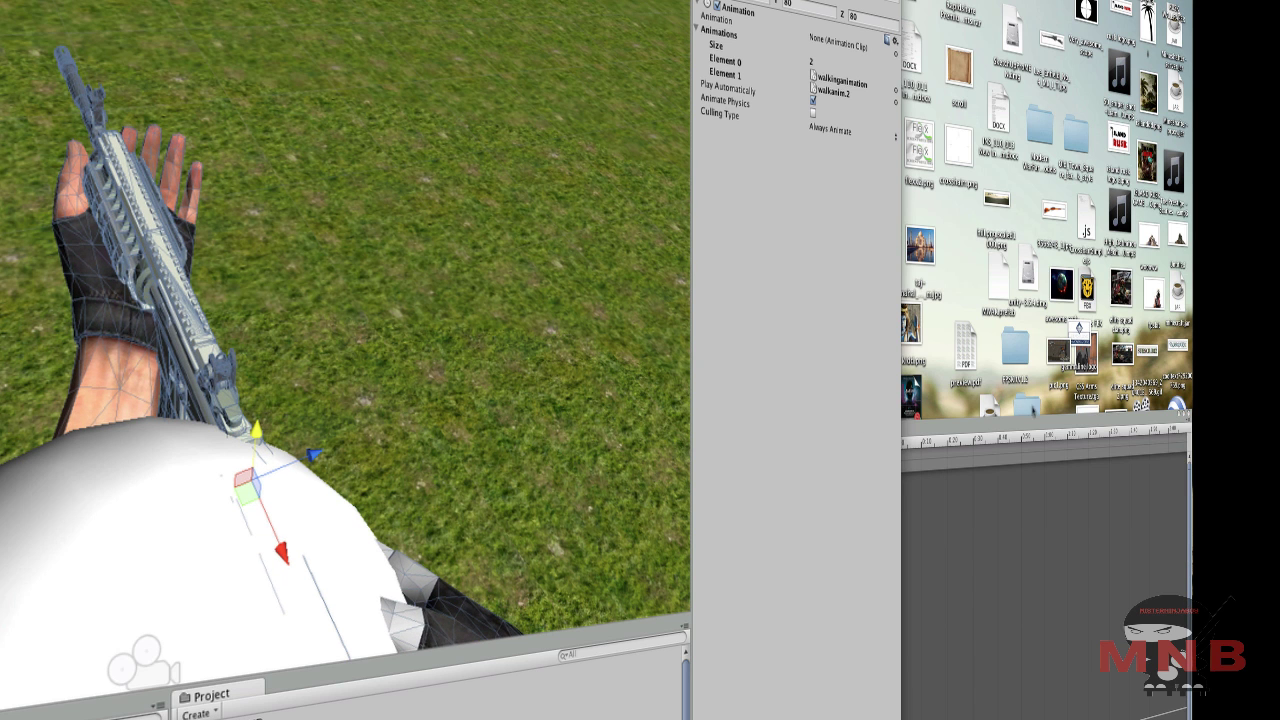
click(1021, 423)
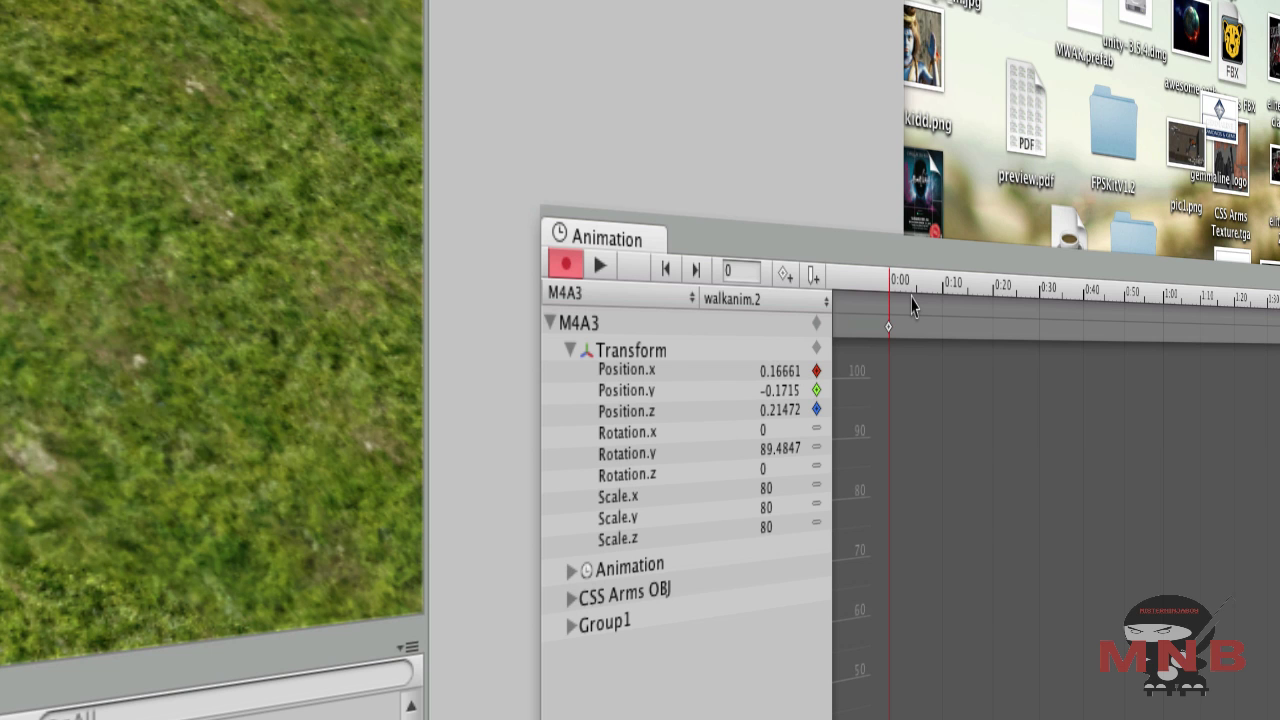
scroll(912, 307, down, 2)
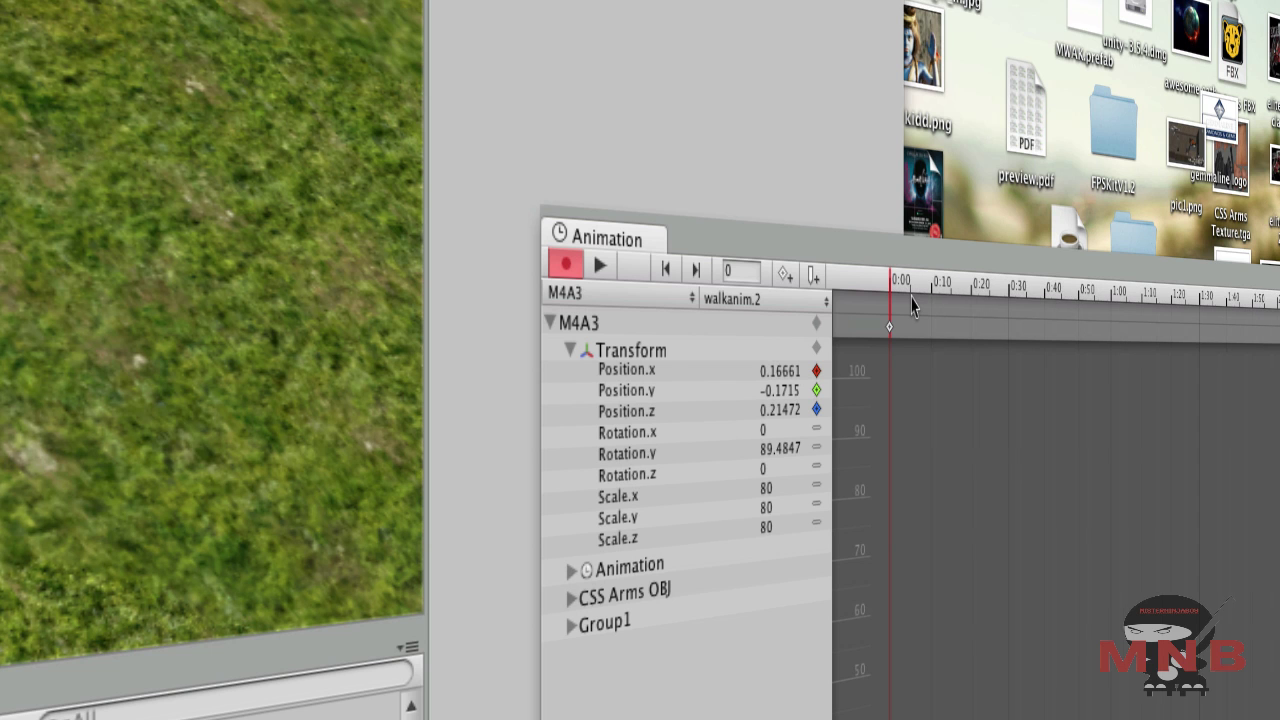
click(911, 300)
scroll(911, 300, up, 2)
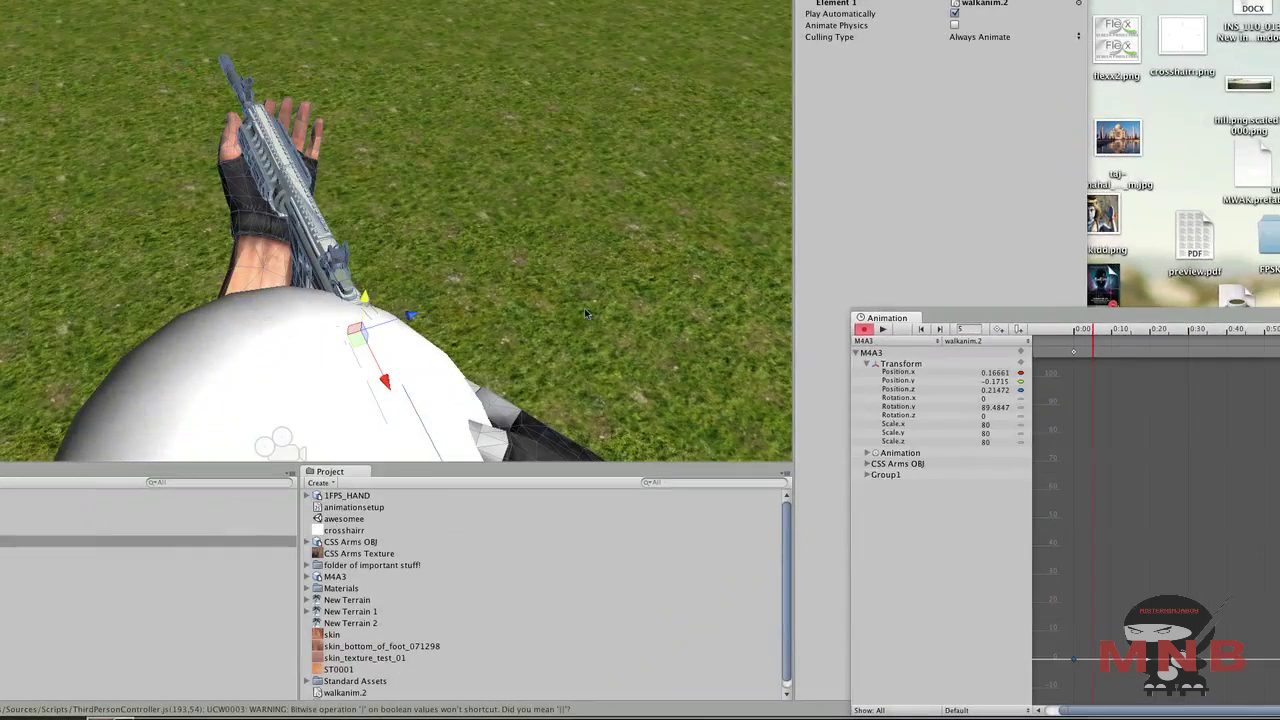
click(366, 301)
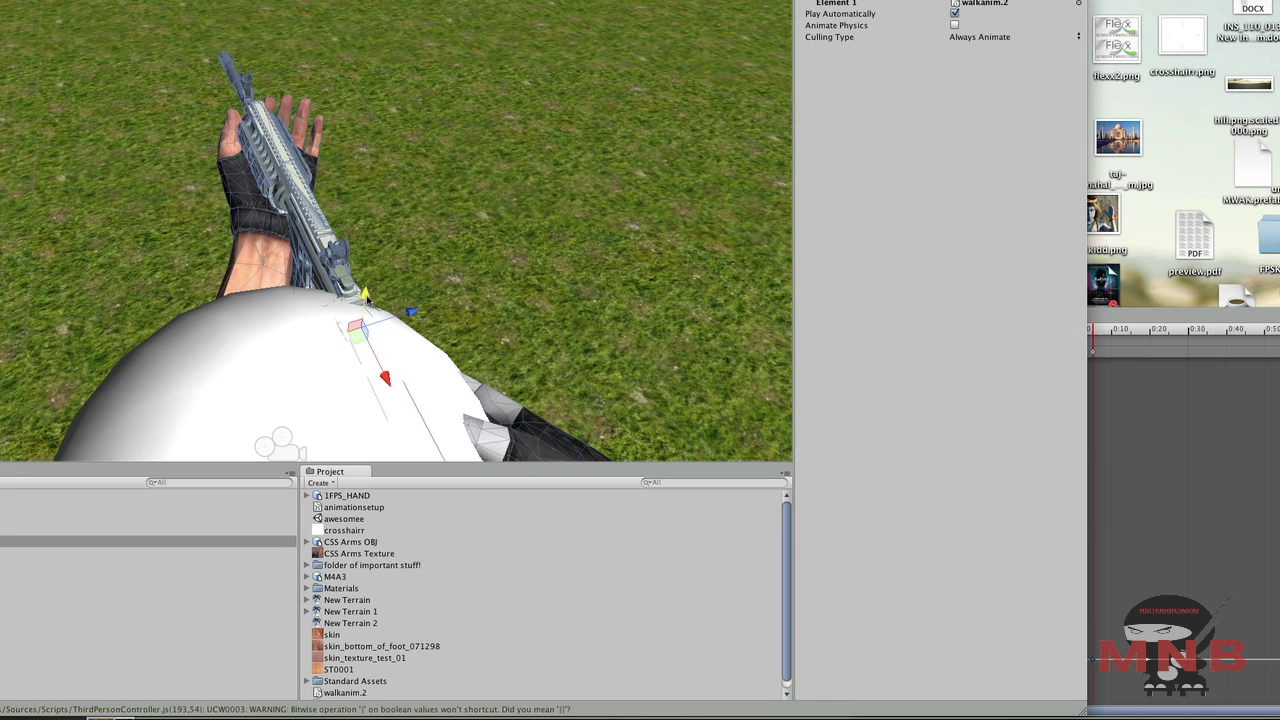
click(1232, 322)
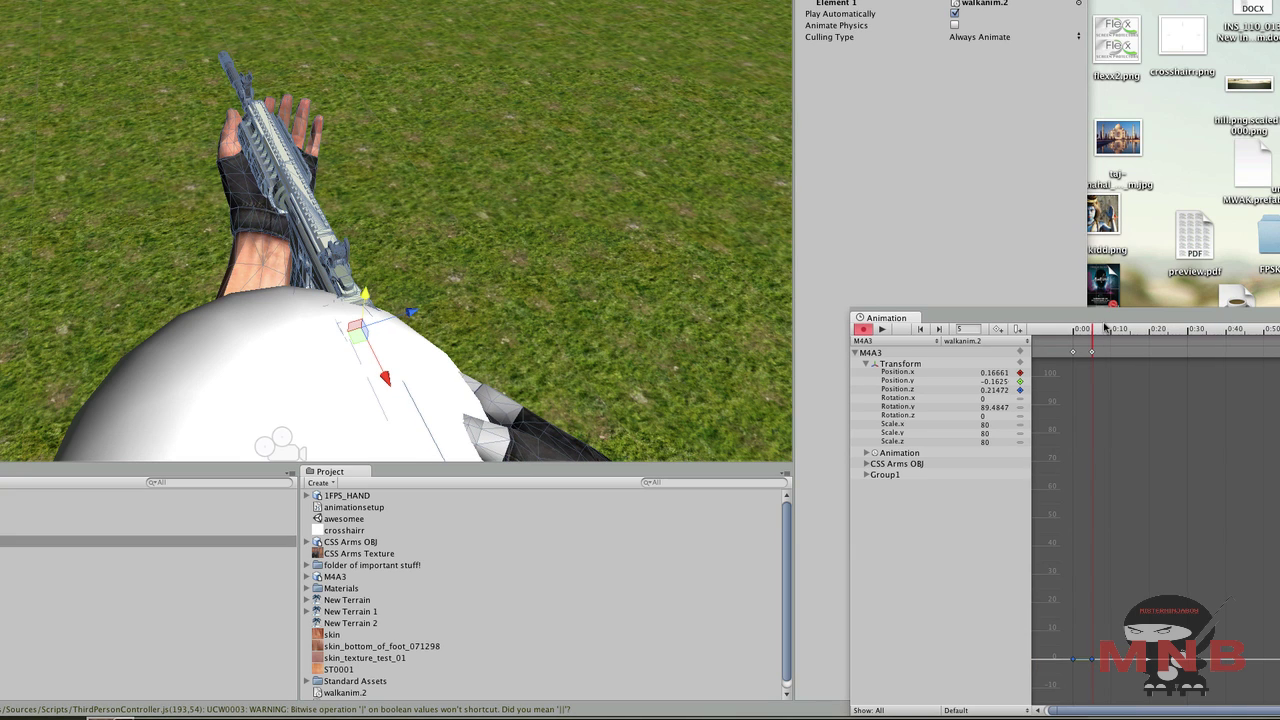
click(1111, 333)
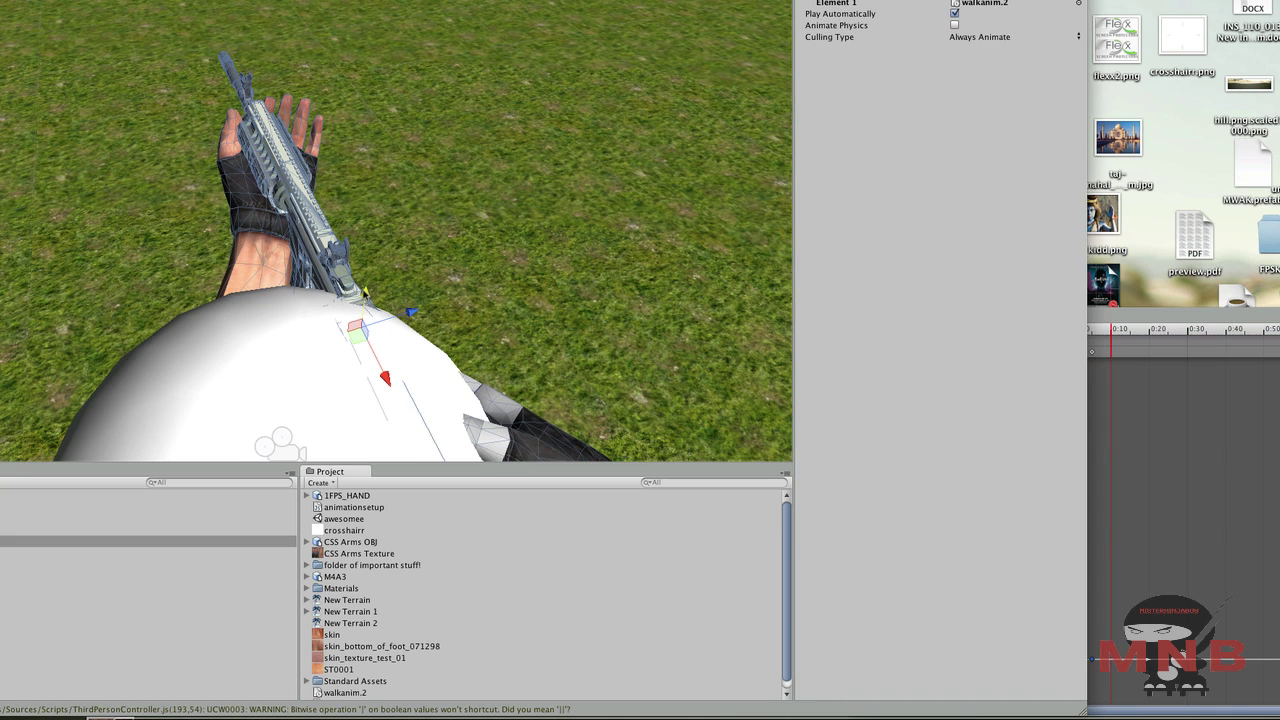
- Key the gun bobbing down and up at frames 20, 25 and 30, then play it
click(362, 296)
click(1168, 311)
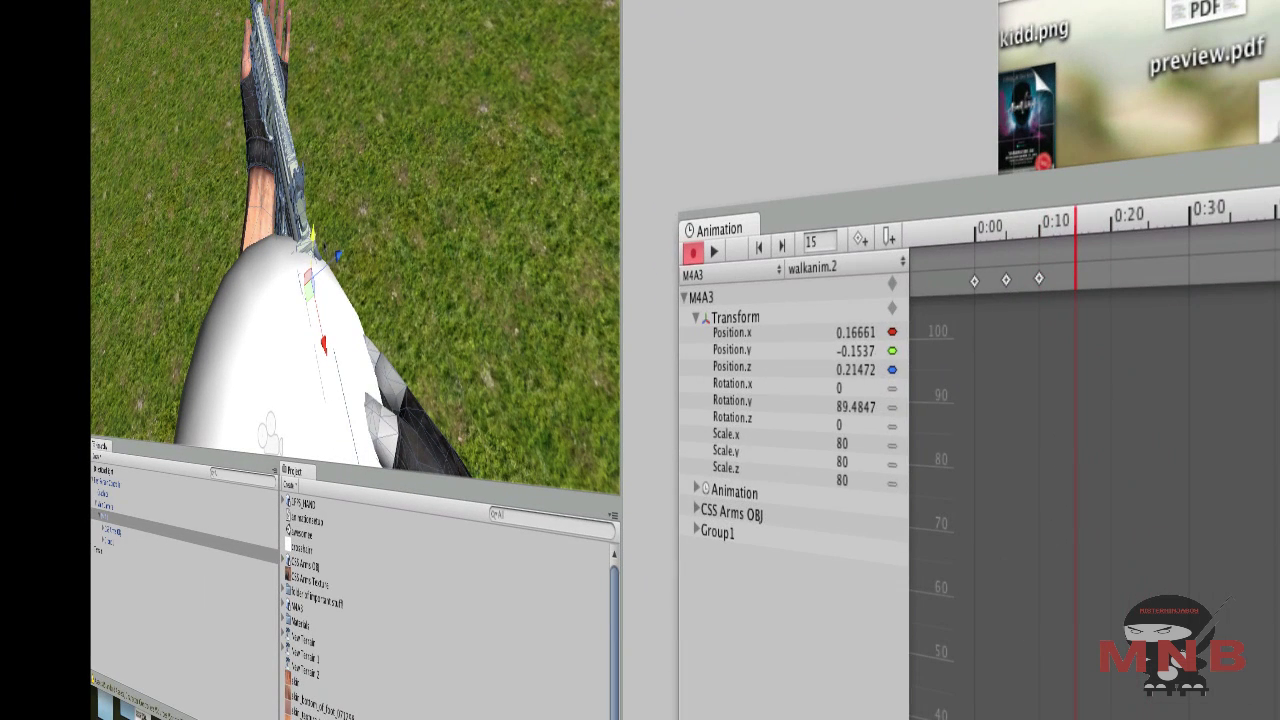
click(318, 240)
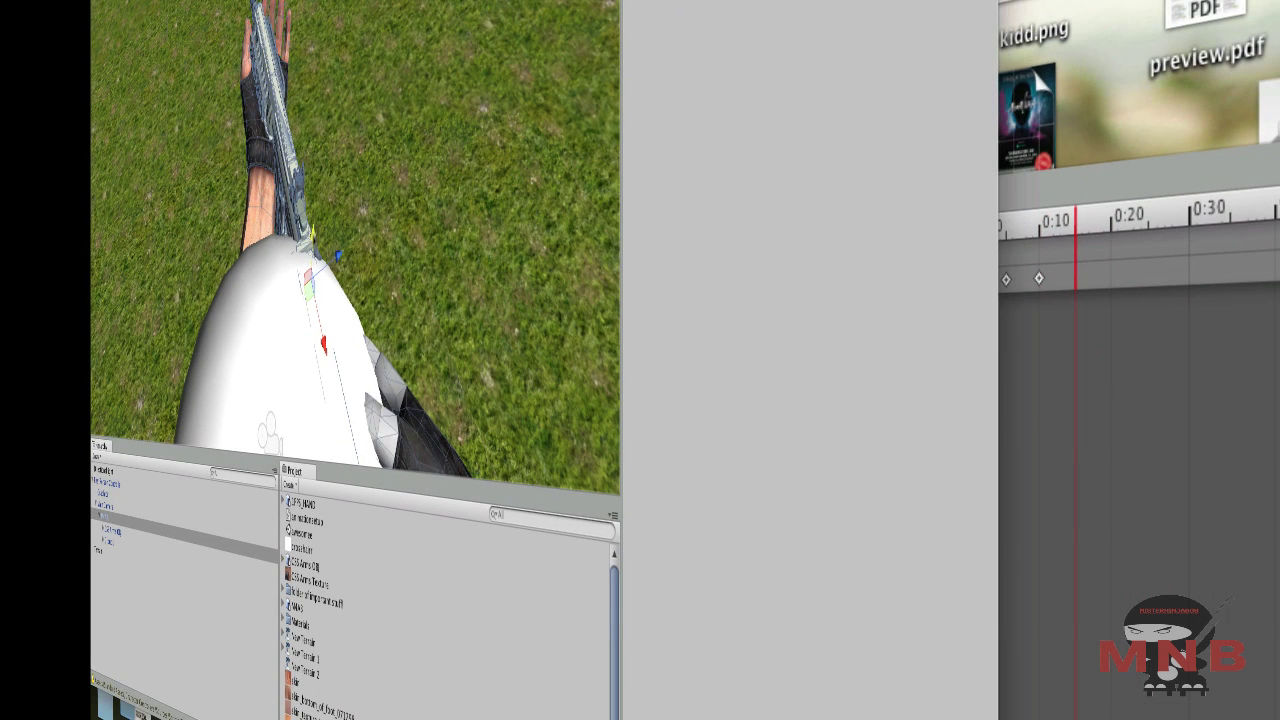
click(1176, 226)
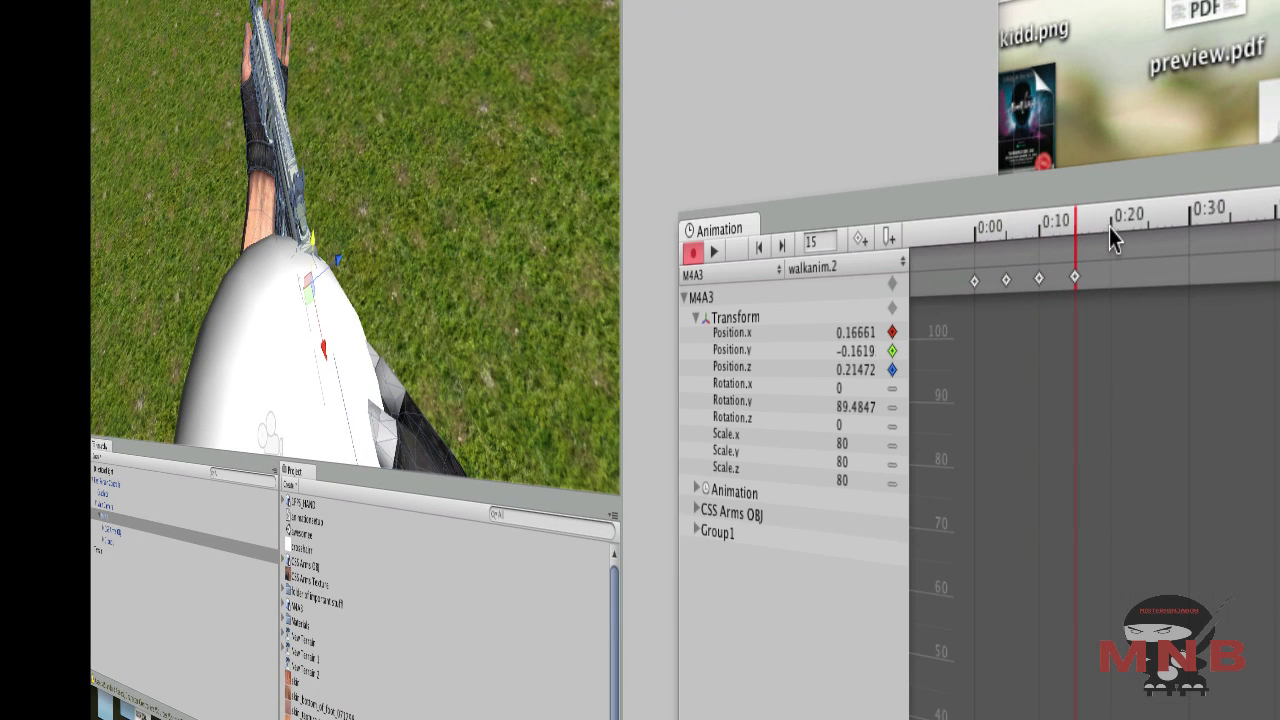
click(1112, 238)
drag(313, 236, 313, 240)
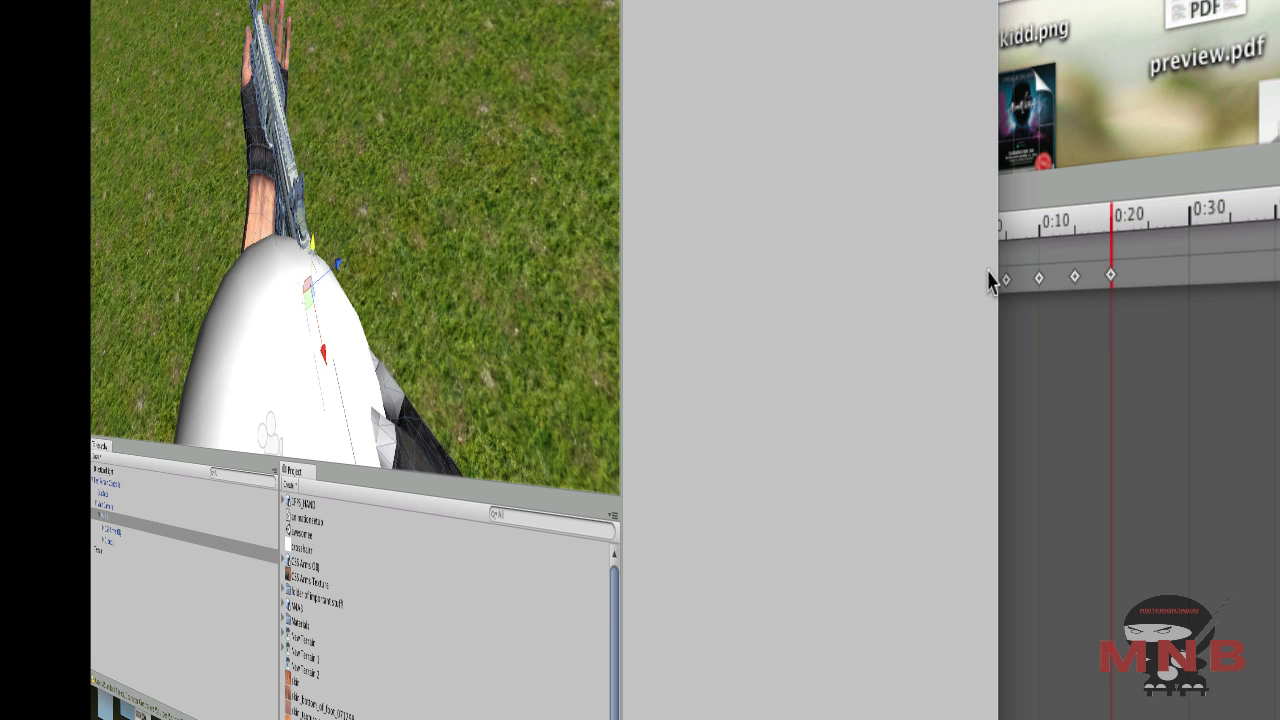
click(1158, 182)
click(1148, 228)
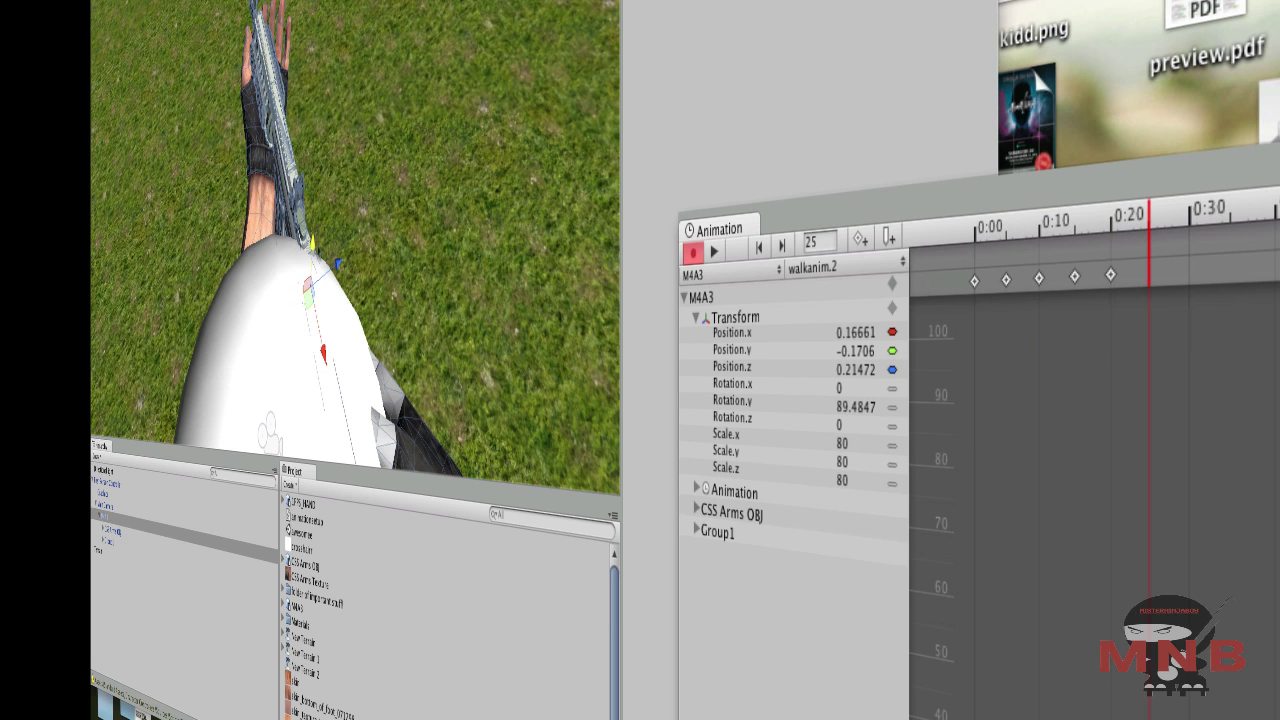
drag(314, 250, 314, 243)
click(1150, 188)
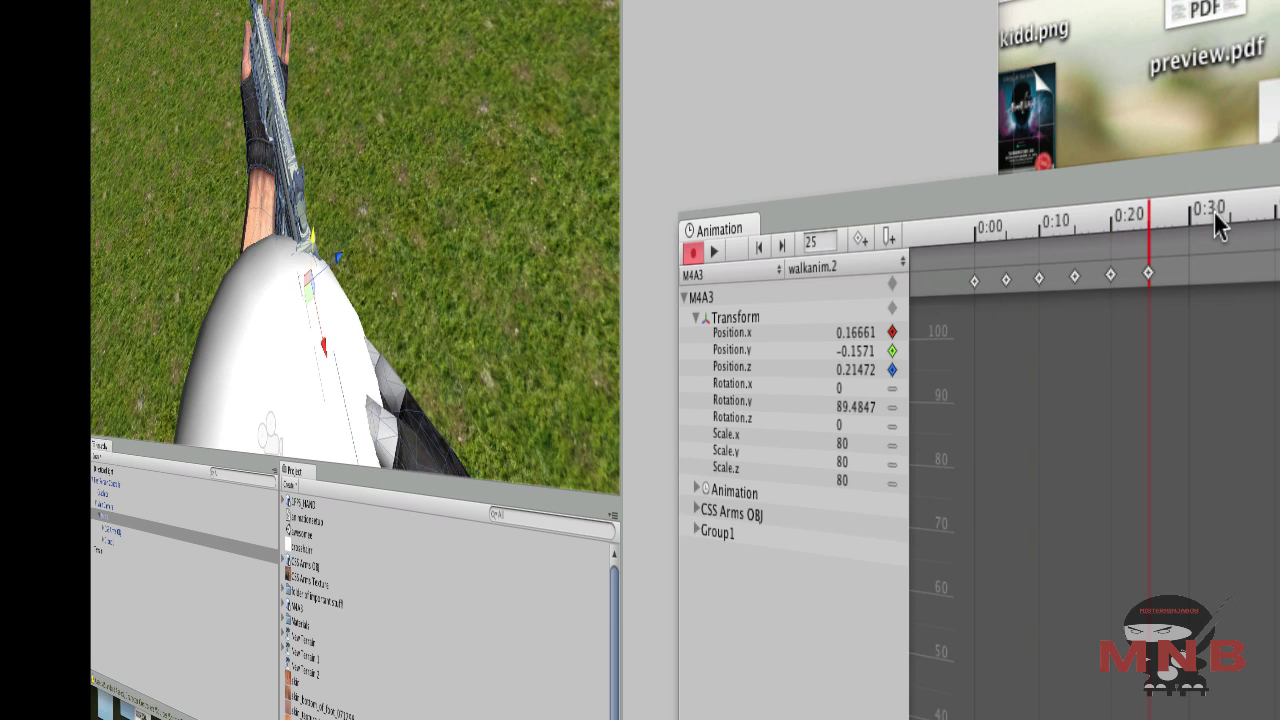
click(1190, 228)
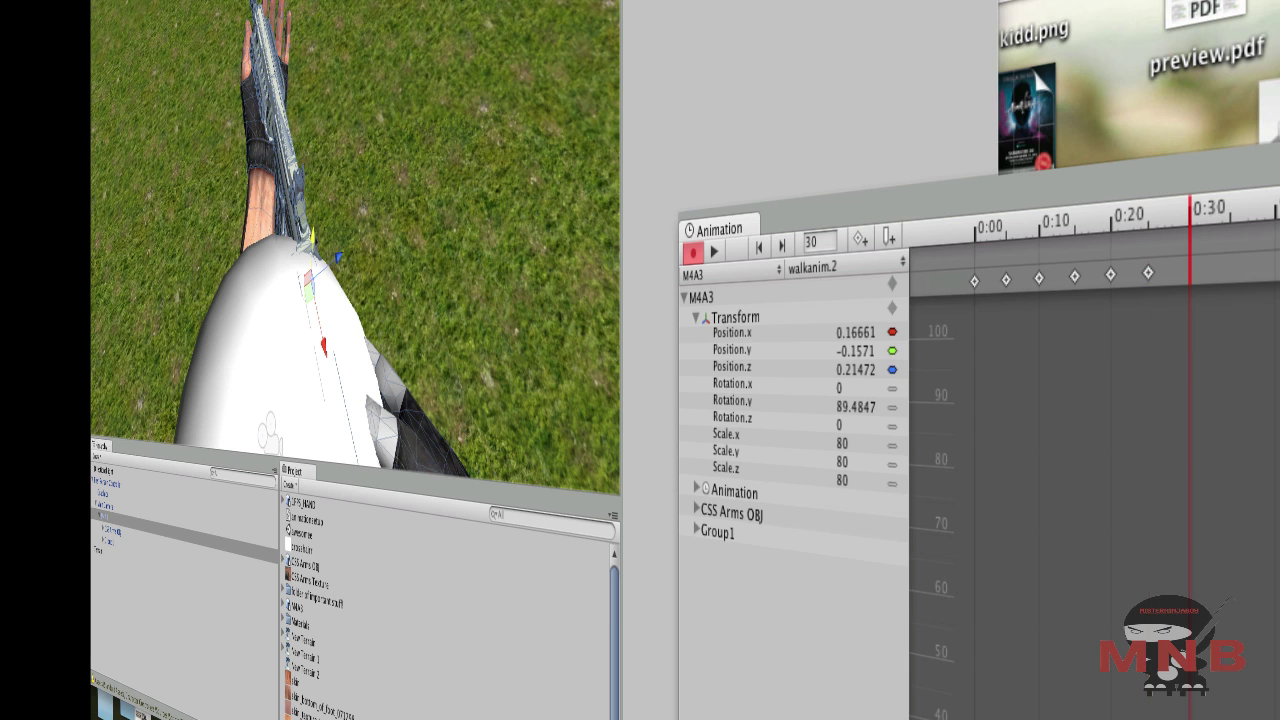
drag(315, 245, 315, 237)
click(1097, 200)
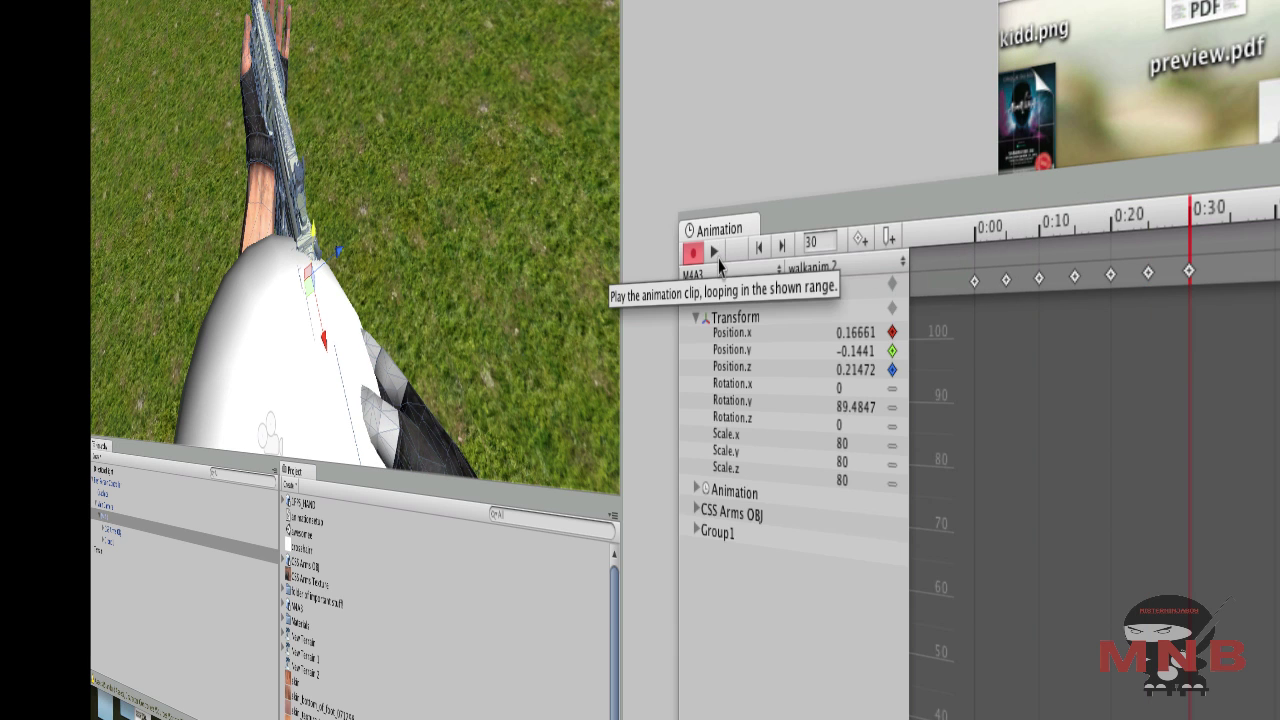
click(716, 255)
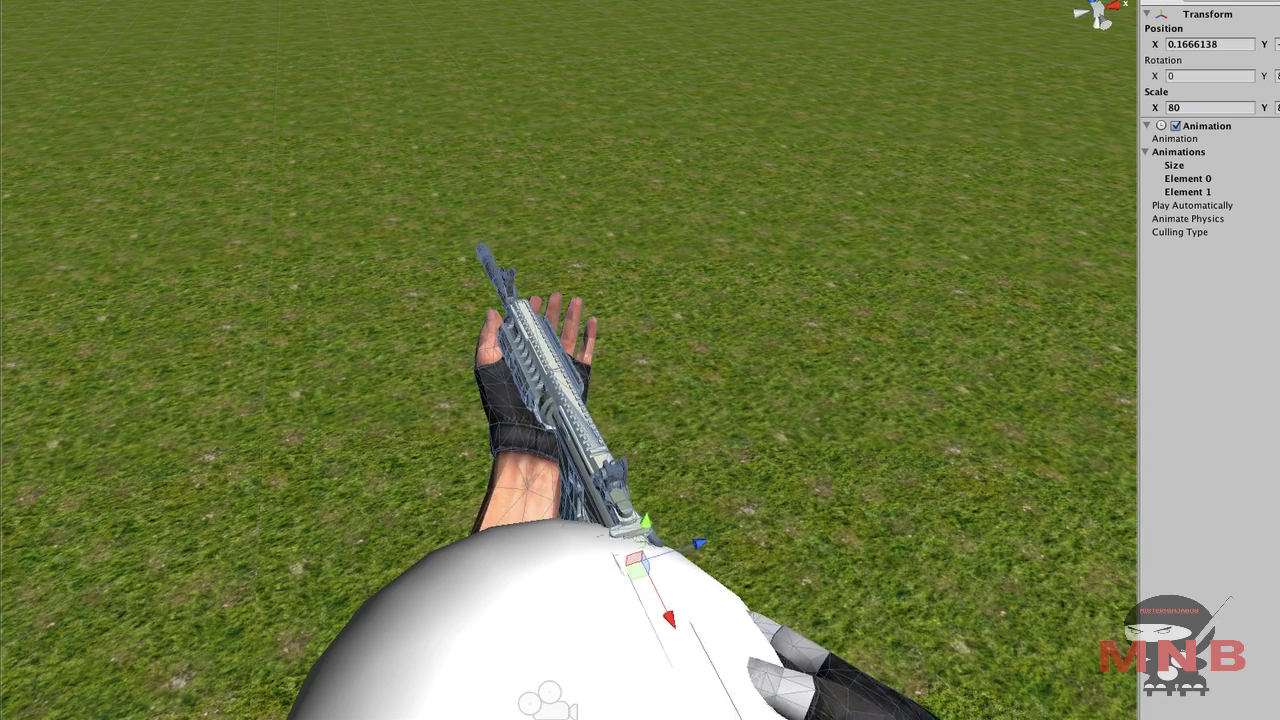
- Reopen the Animation window with the Super+6 shortcut
key(super+6)
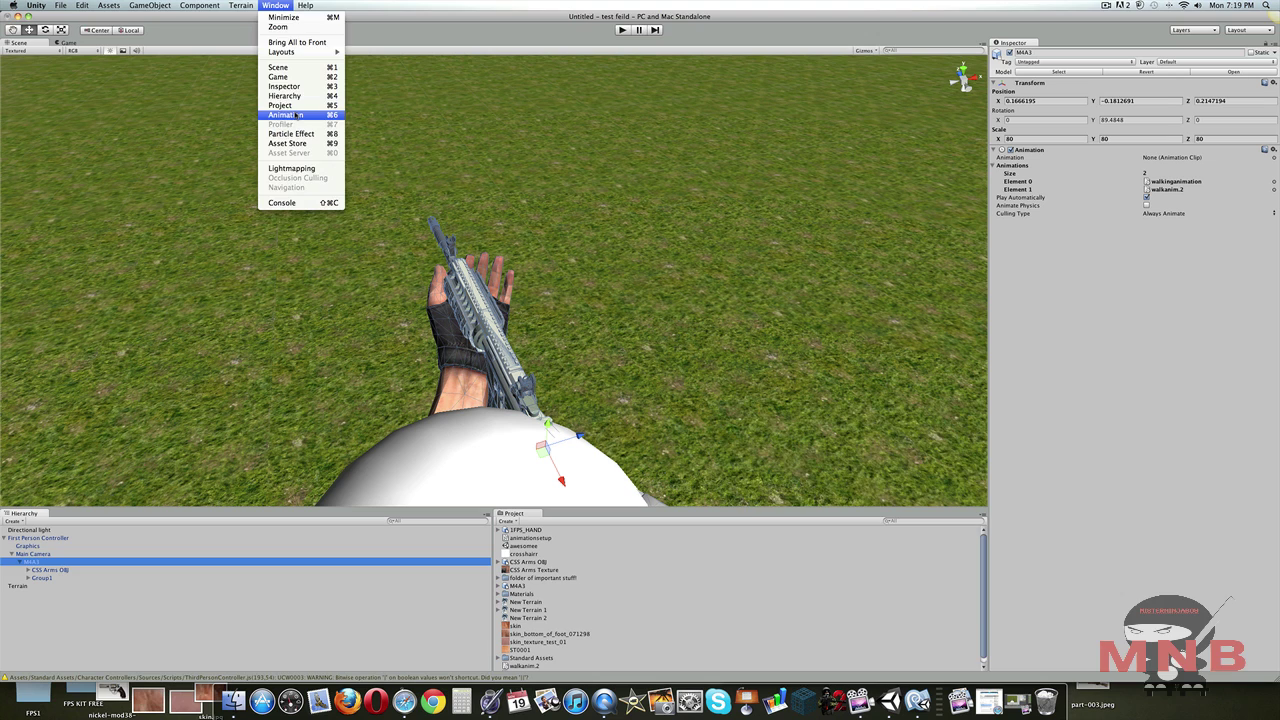
click(300, 190)
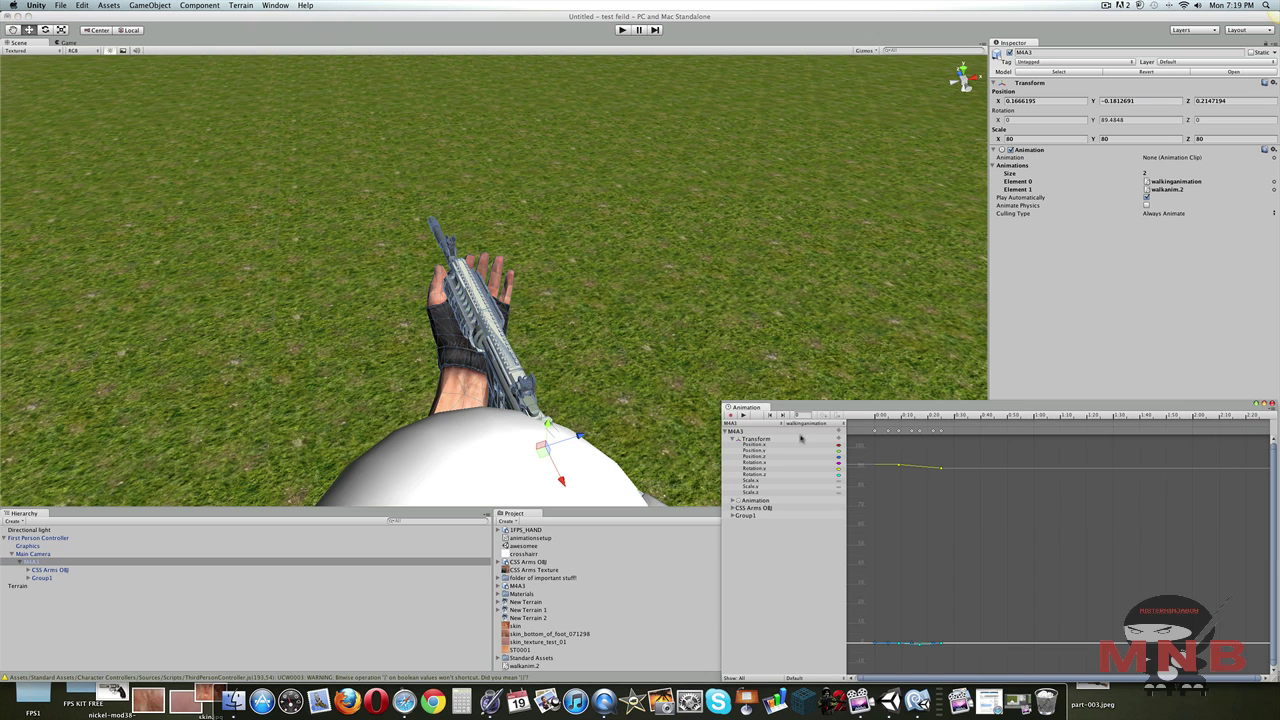
click(66, 43)
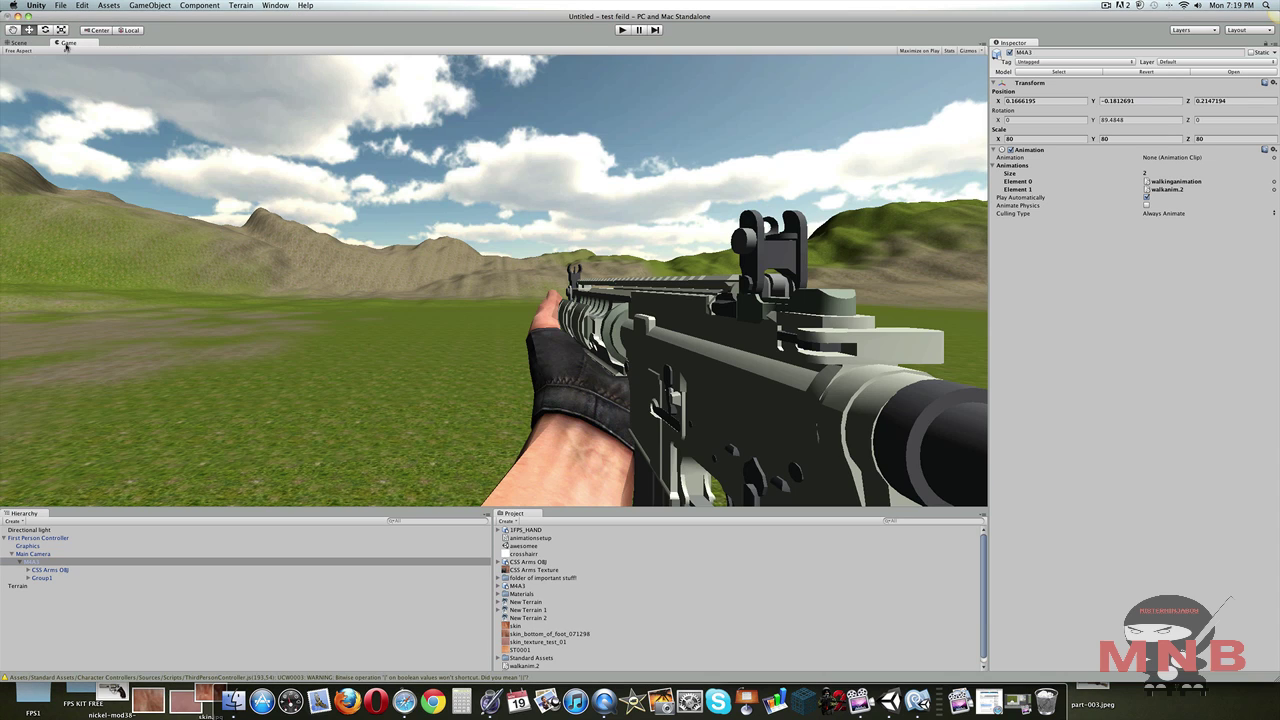
key(ctrl+Down)
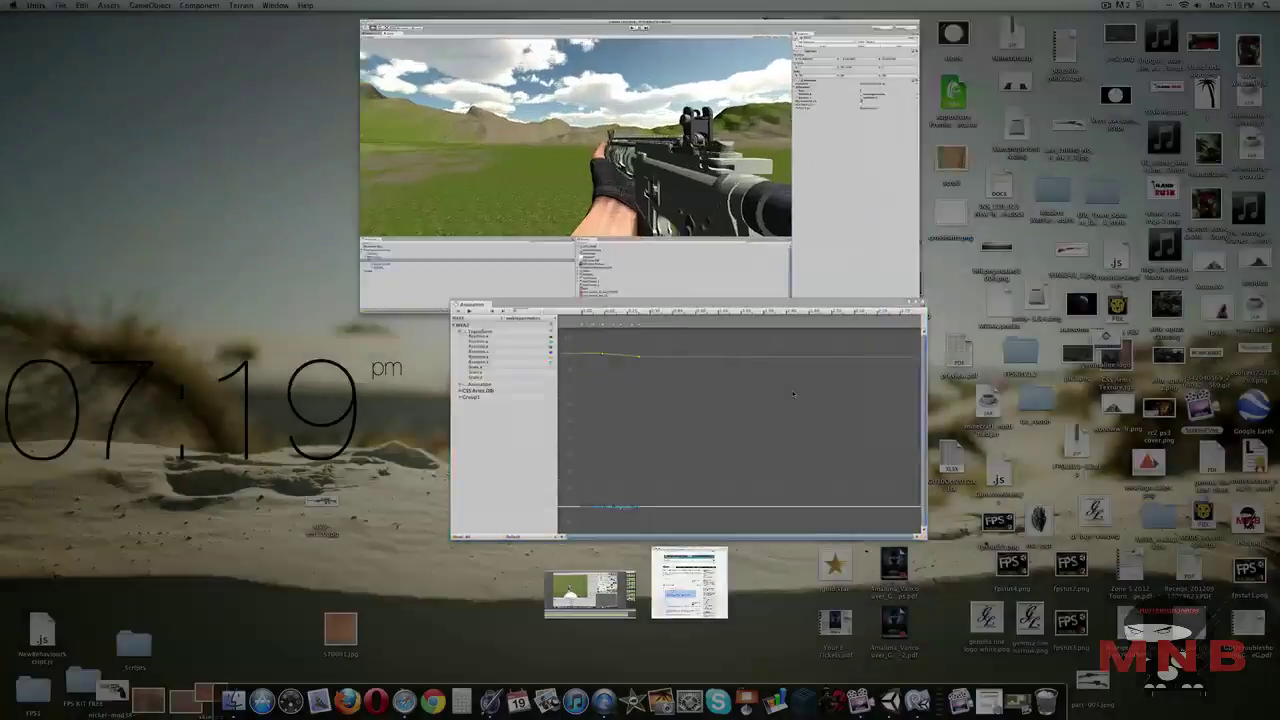
click(752, 415)
click(753, 416)
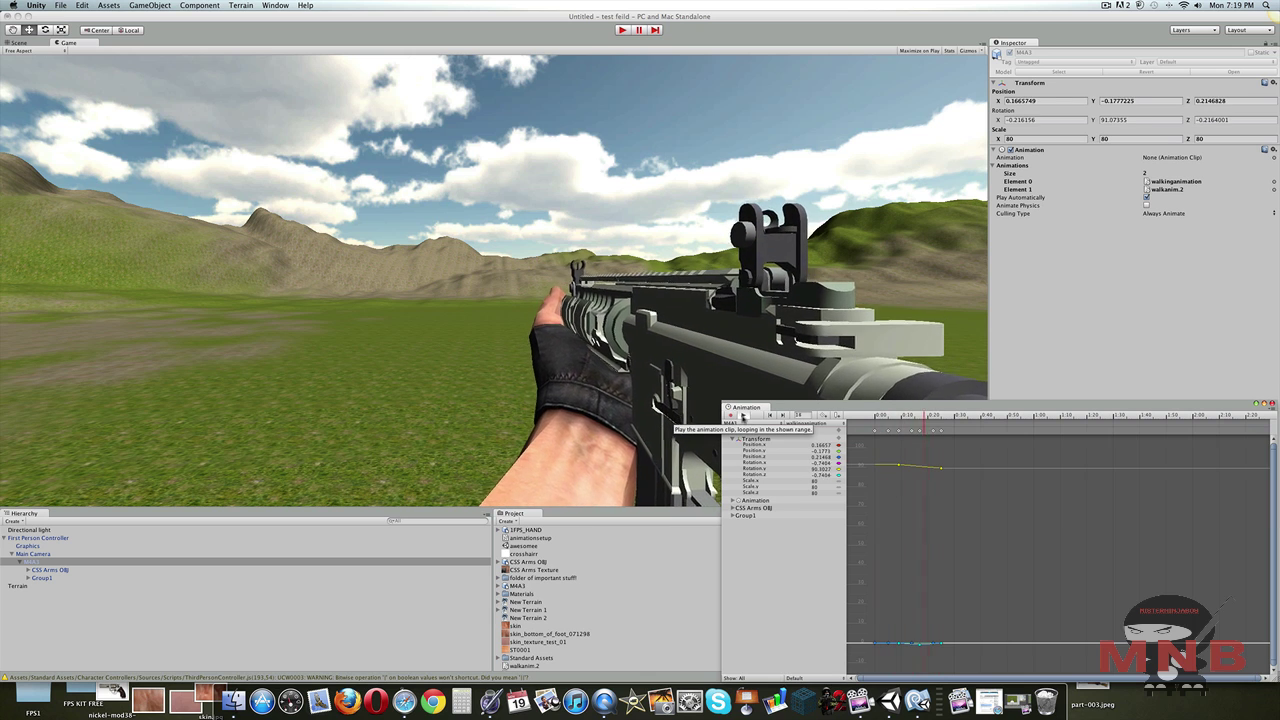
click(742, 416)
click(17, 43)
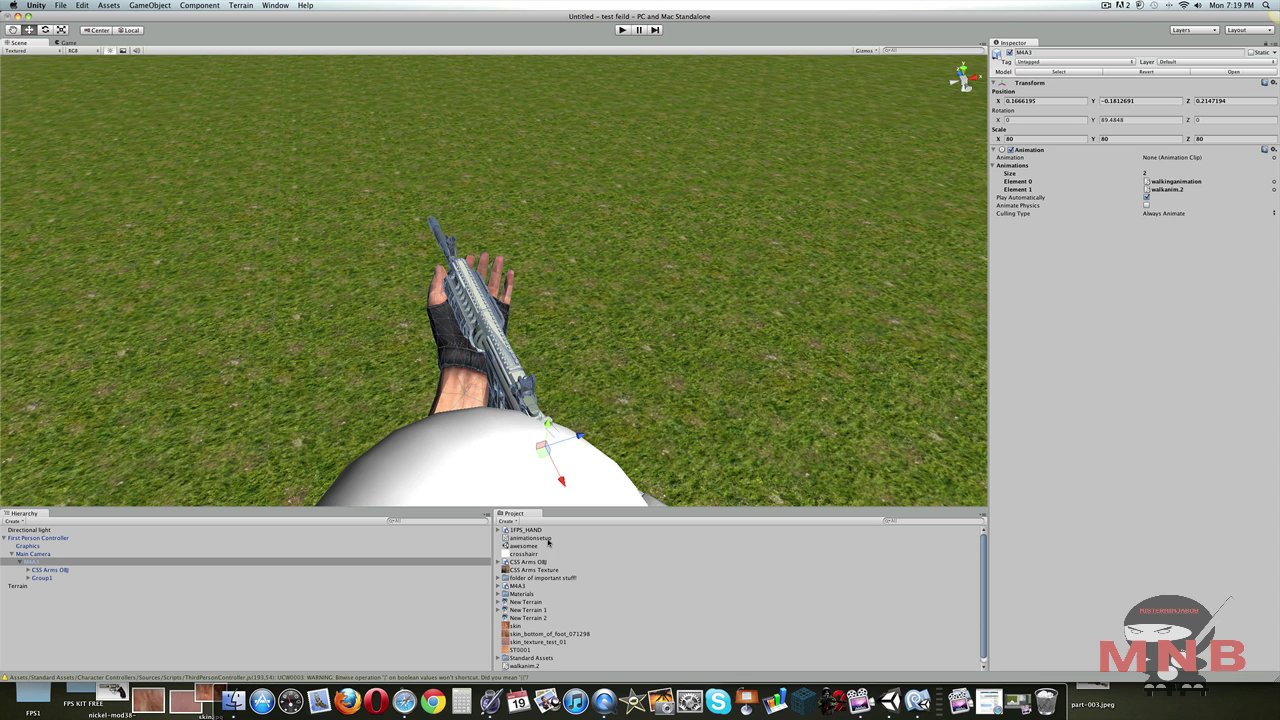
- Copy all of animationsetup's code in MonoDevelop, then close it to return to Unity's Project panel
double_click(543, 540)
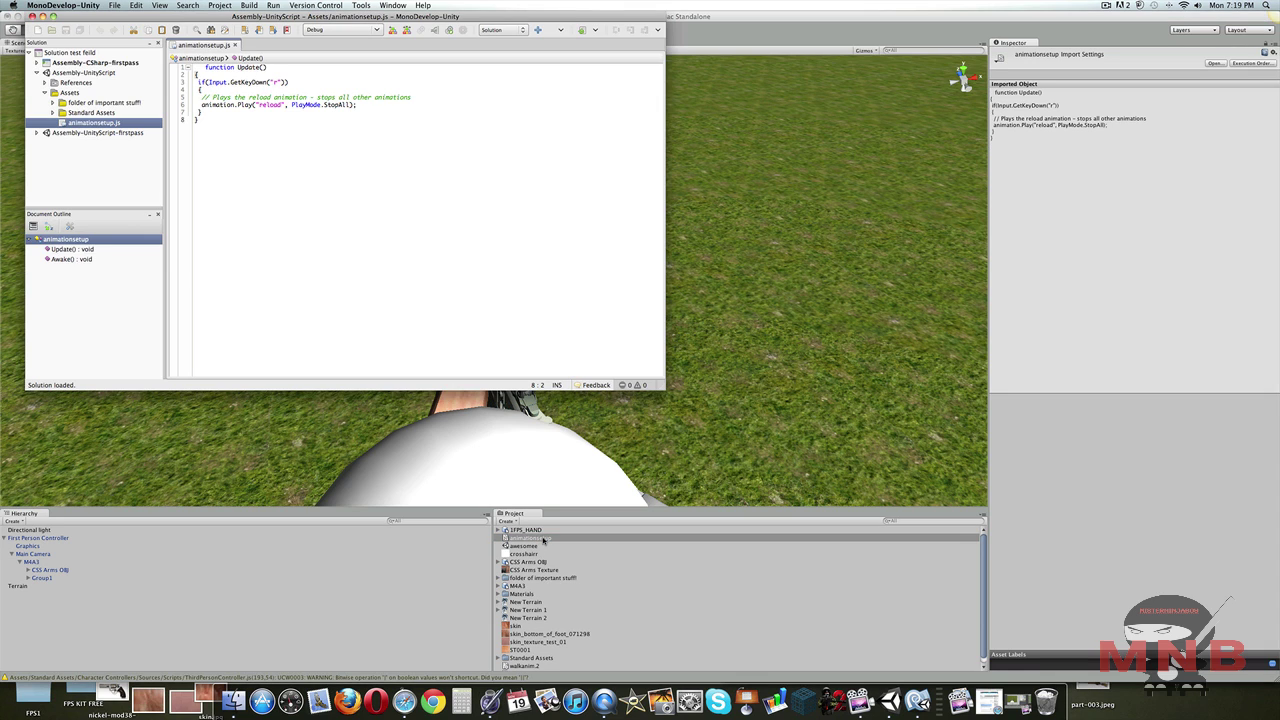
drag(197, 131, 159, 45)
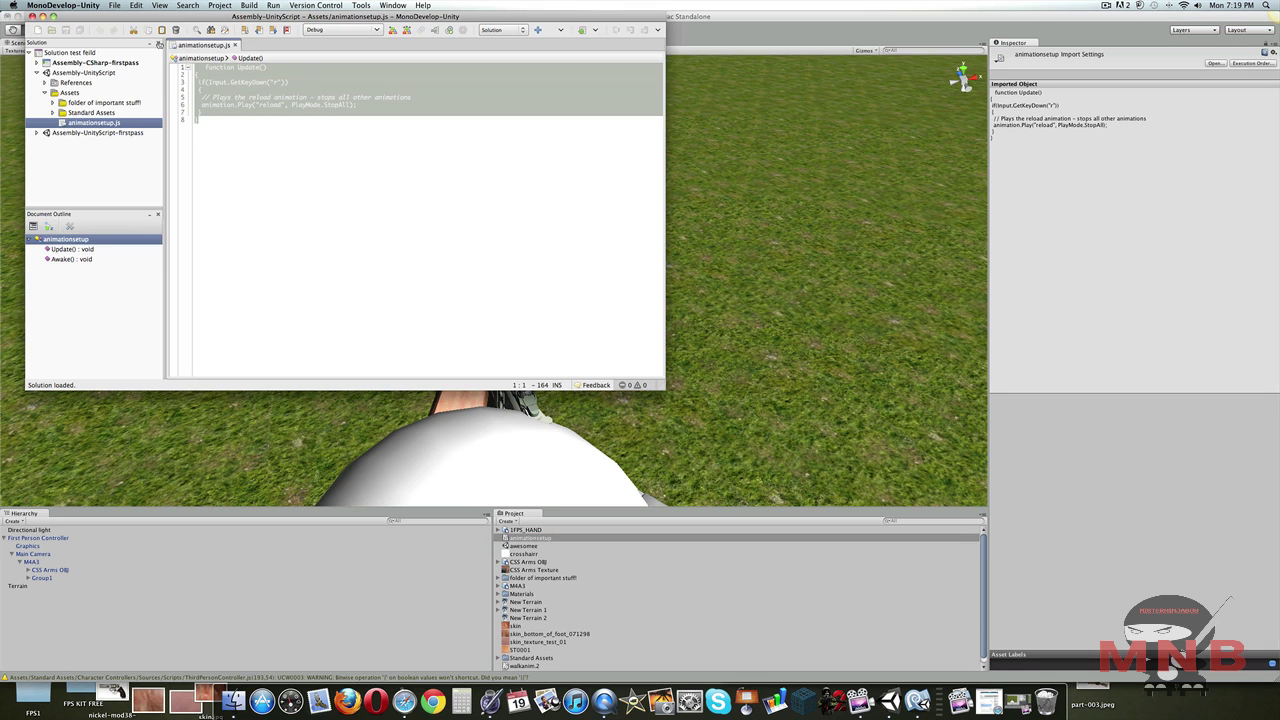
right_click(247, 103)
click(270, 146)
click(31, 16)
click(549, 555)
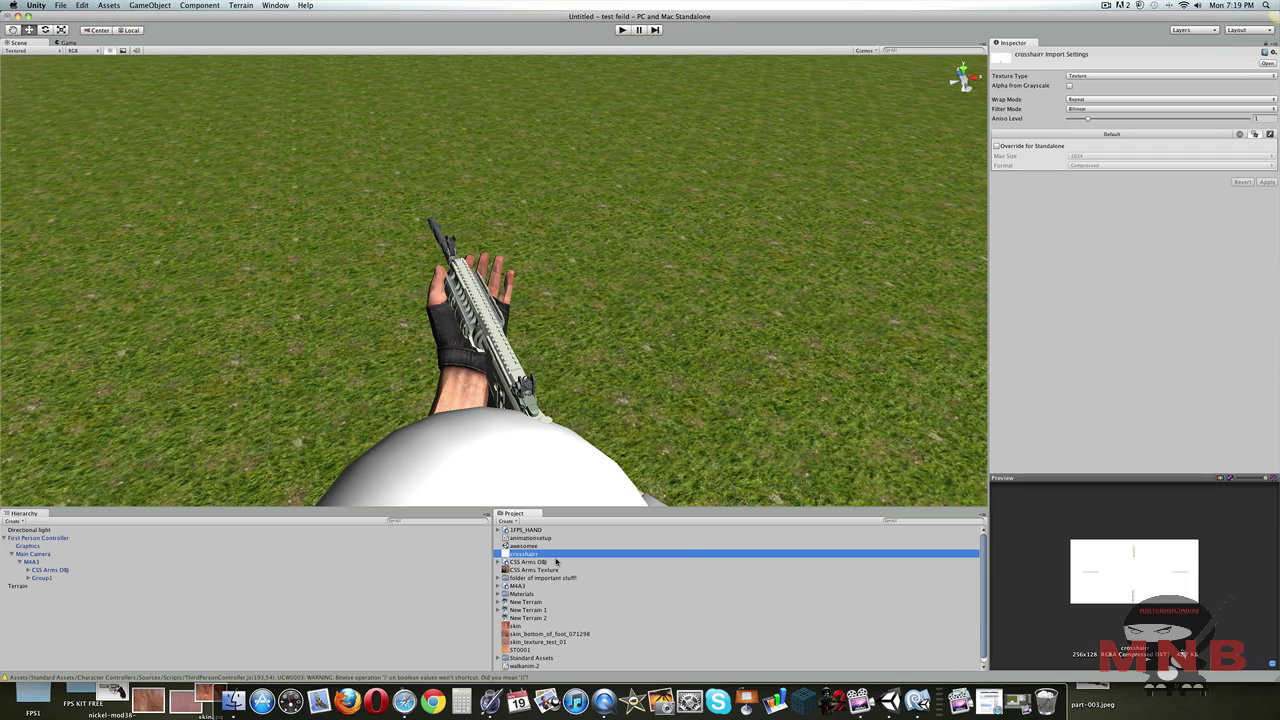
right_click(567, 555)
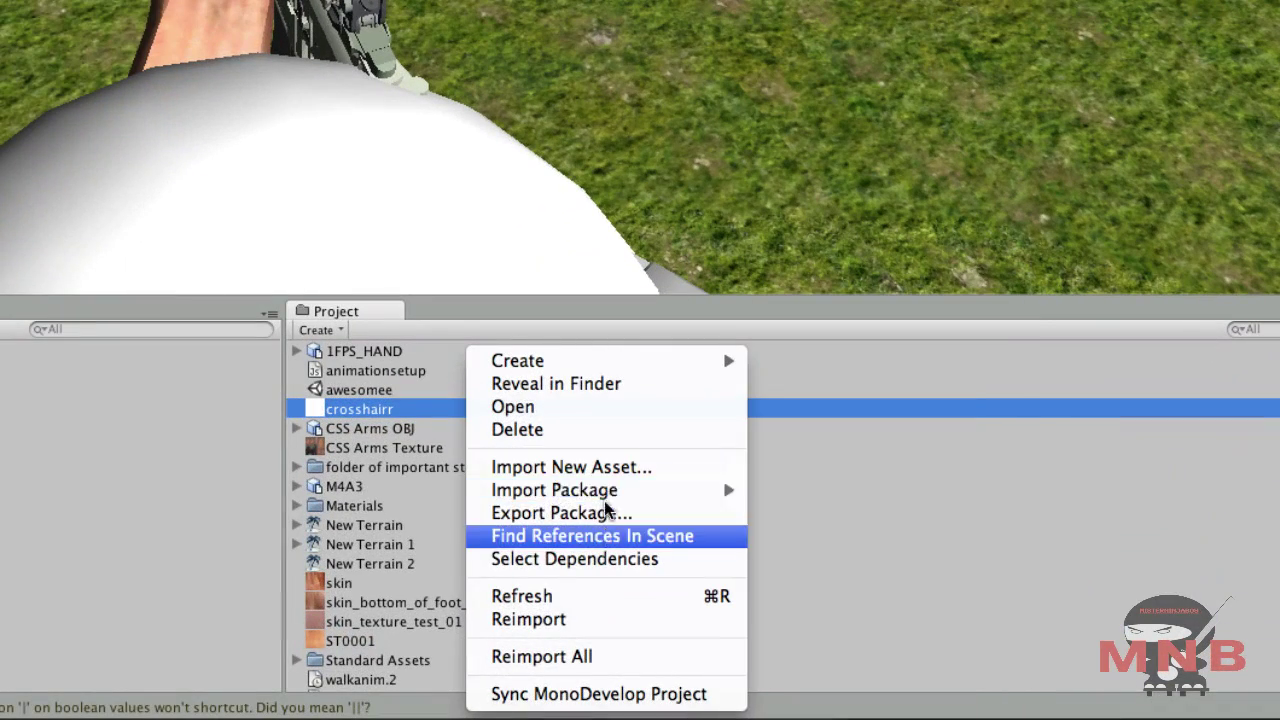
- Create a JavaScript asset named walkingscript and open it in MonoDevelop
mouse_move(651, 362)
click(812, 399)
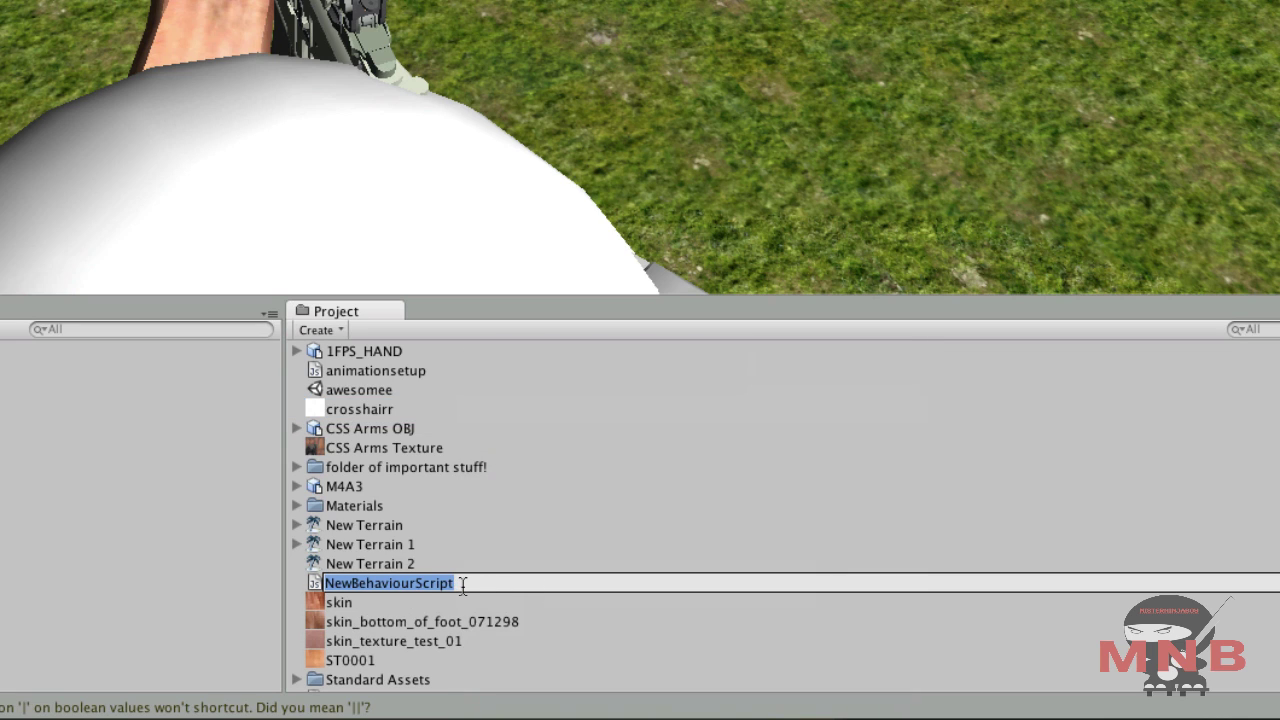
text(walking)
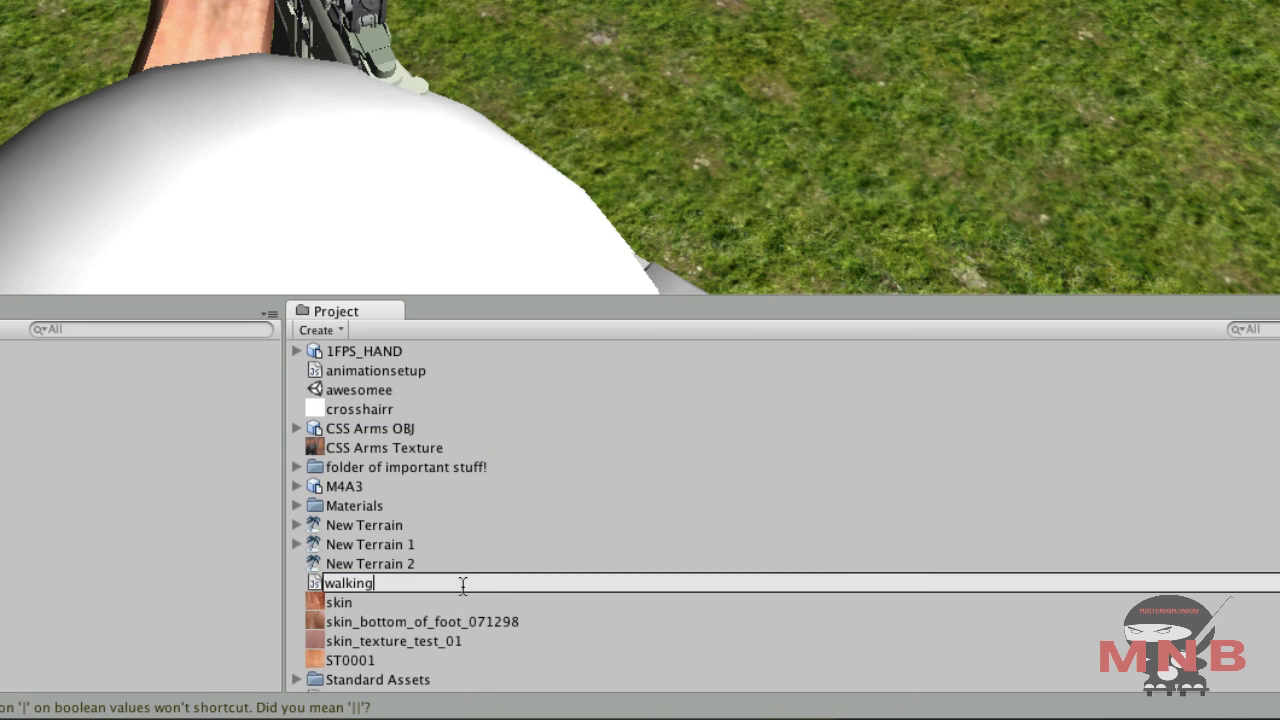
text(script)
key(Return)
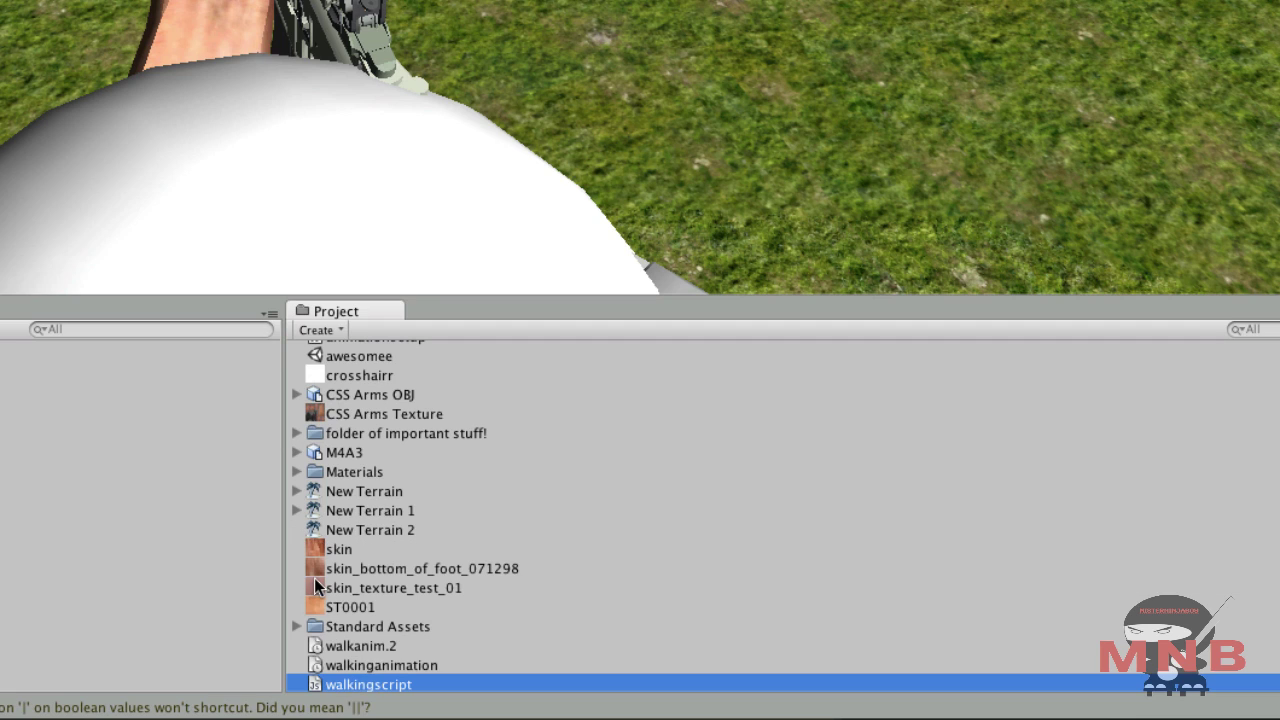
double_click(356, 686)
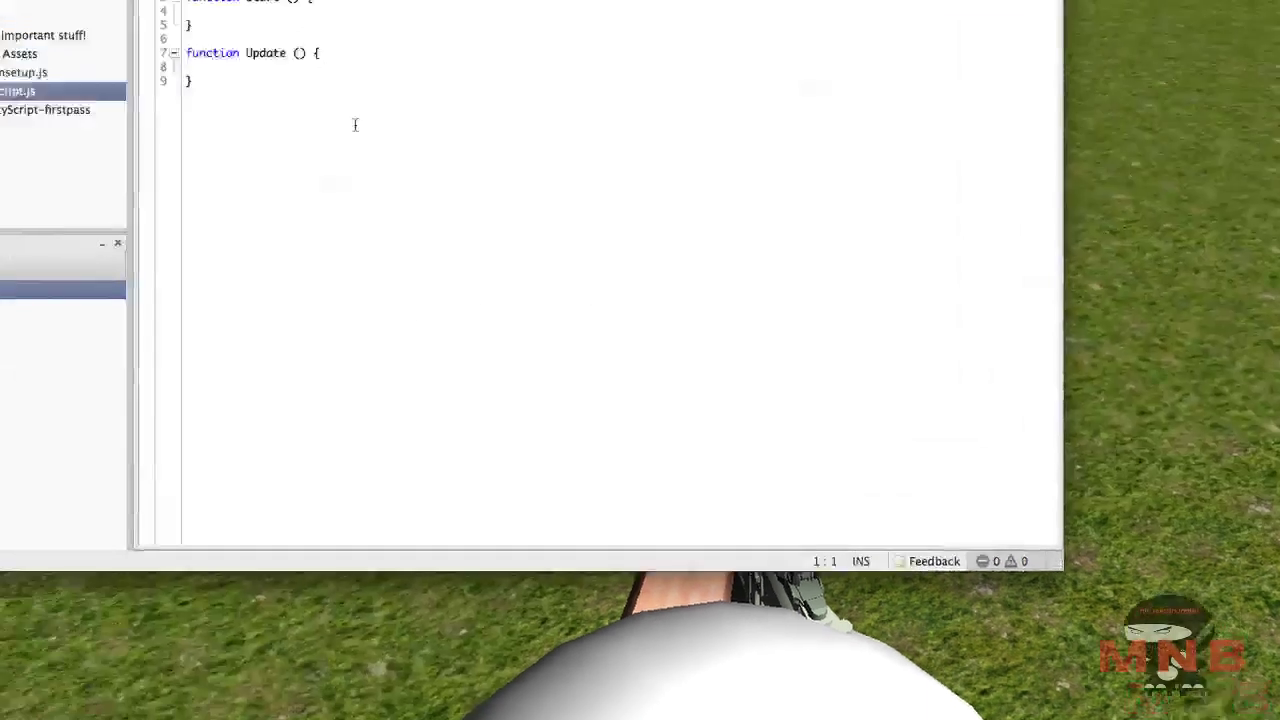
- Replace walkingscript's template code with the copied animationsetup code
key(super+a)
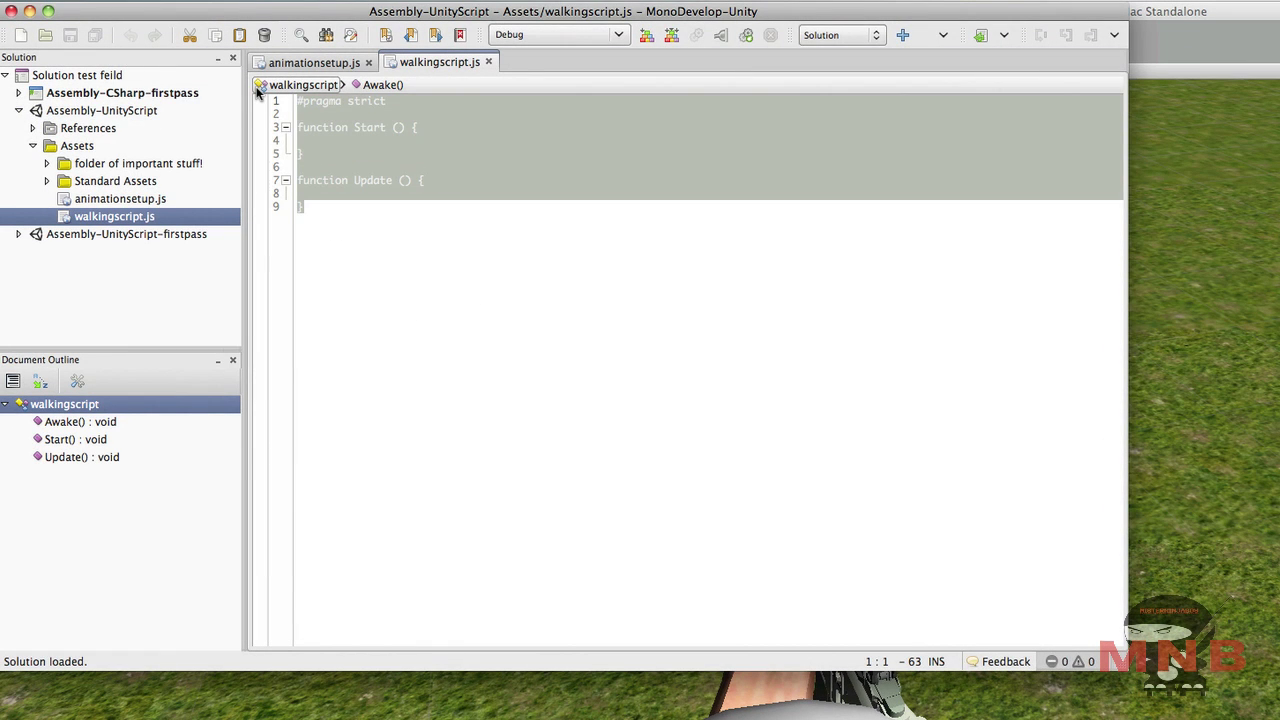
key(BackSpace)
right_click(310, 108)
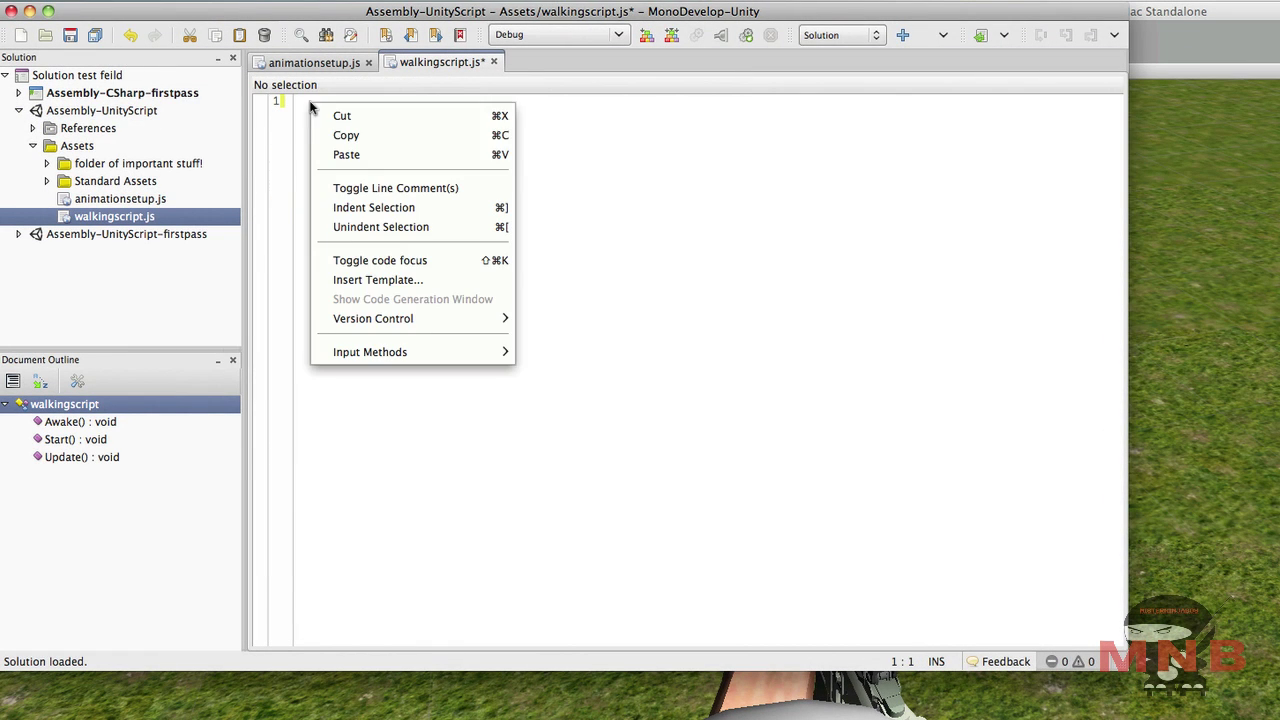
click(357, 152)
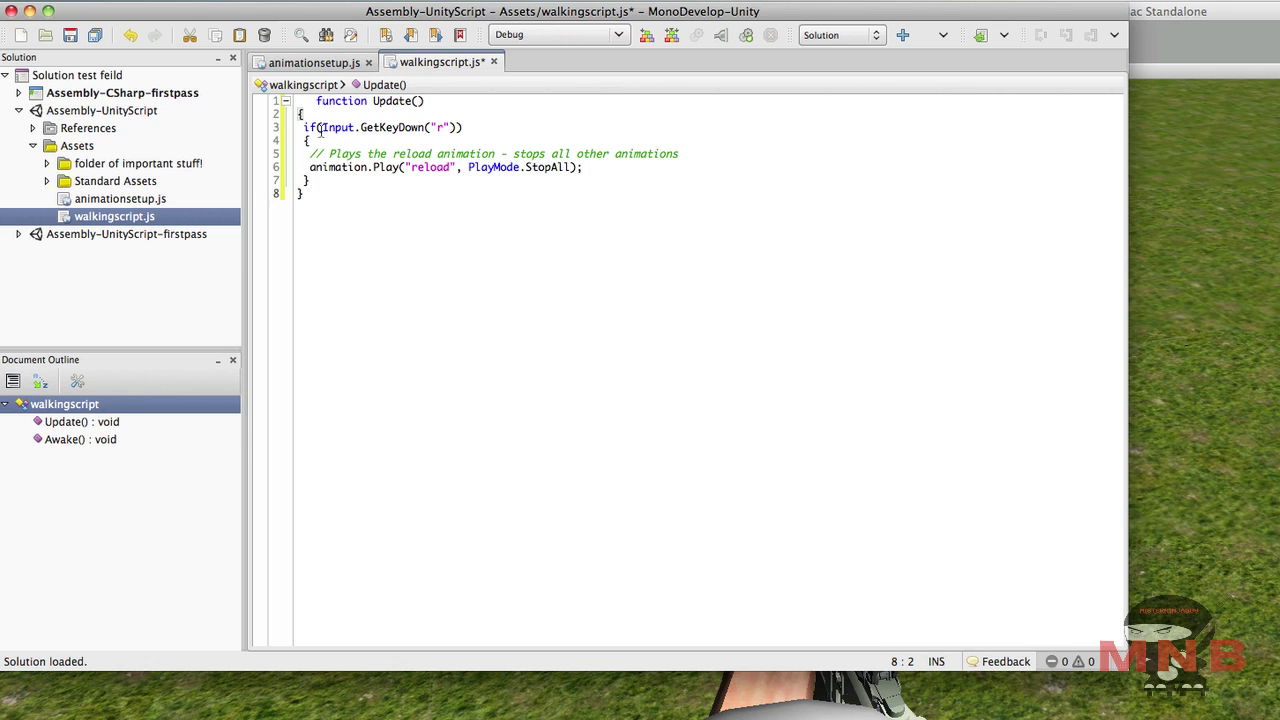
- Clear "reload" from the Play call and comment, and "r" from GetKeyDown
click(439, 127)
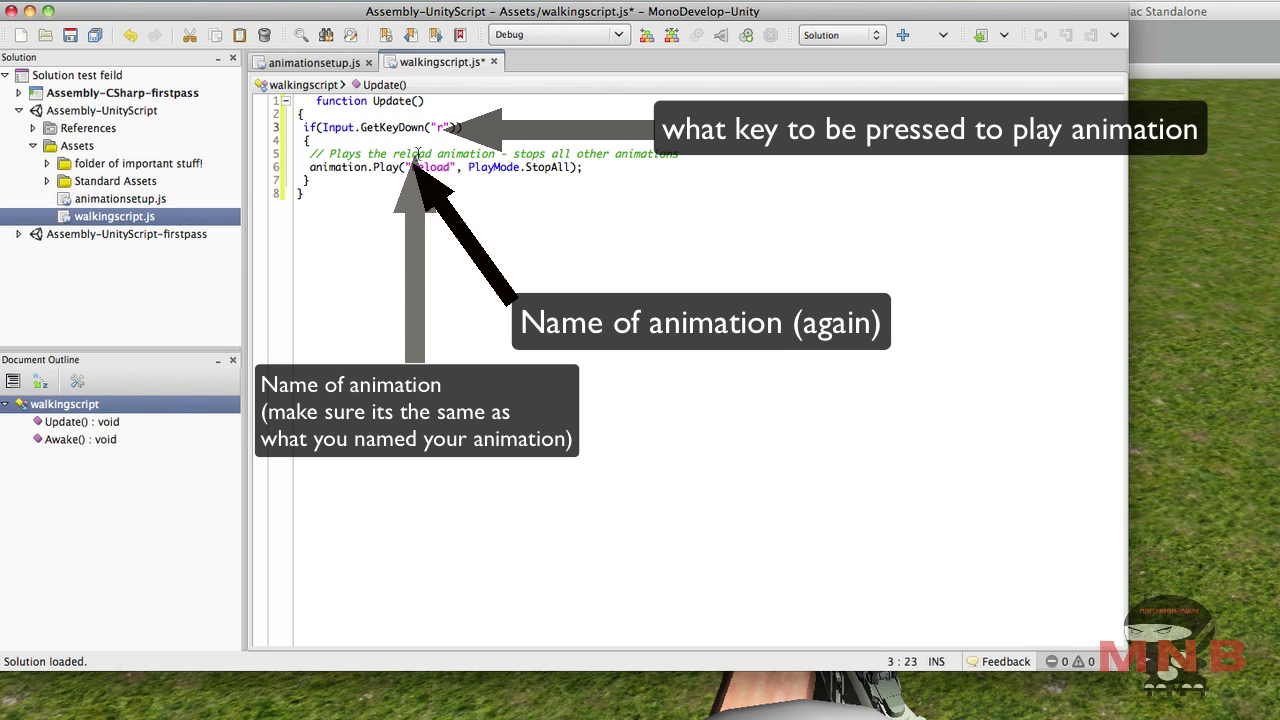
drag(451, 167, 413, 167)
key(BackSpace)
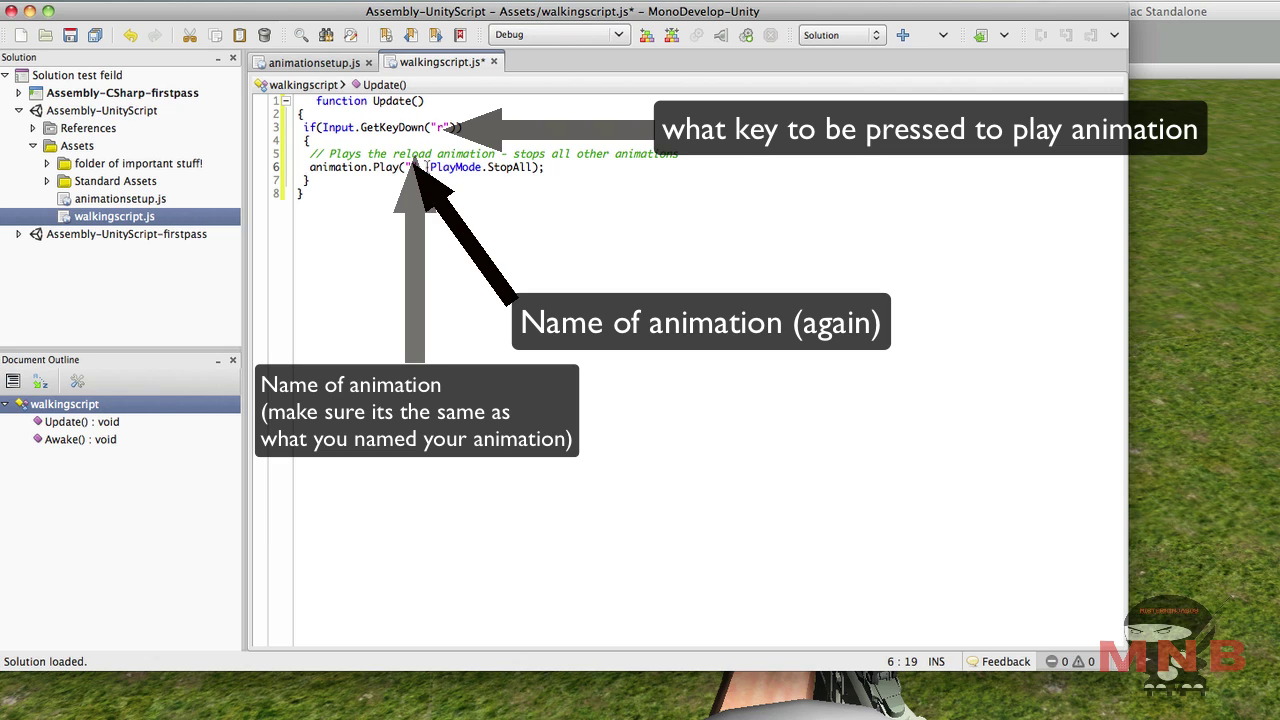
drag(433, 154, 395, 158)
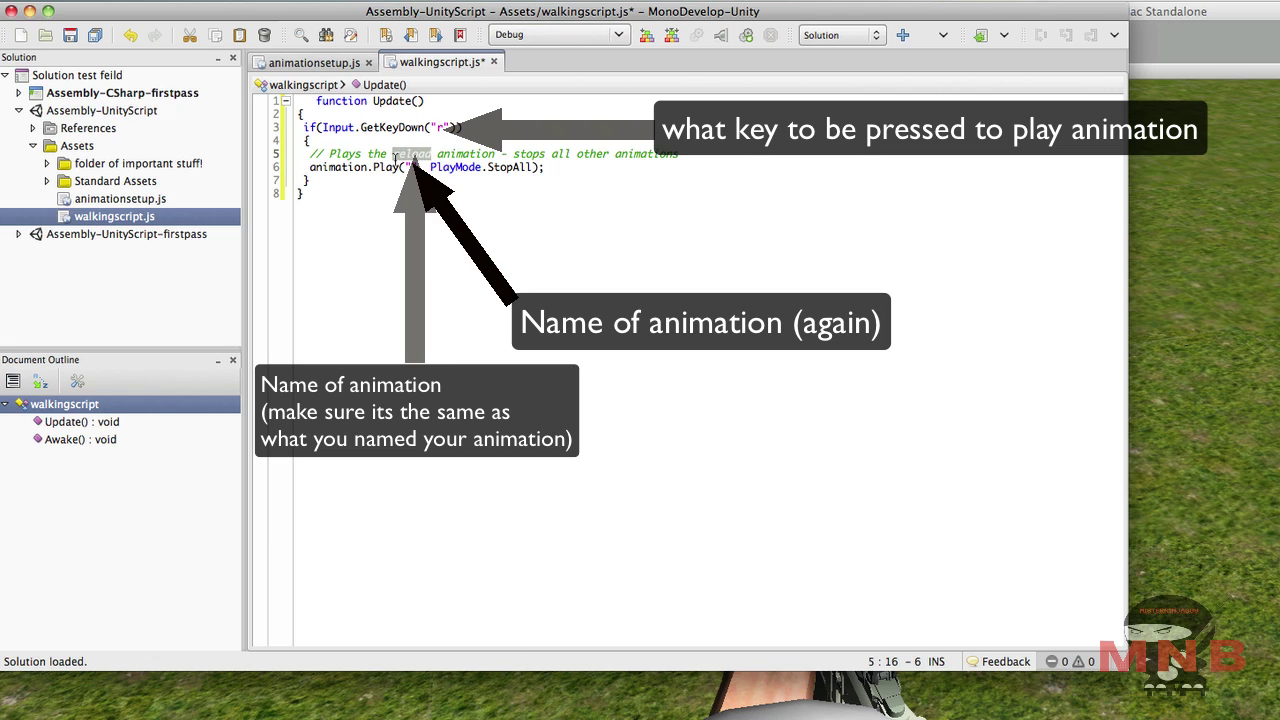
key(BackSpace)
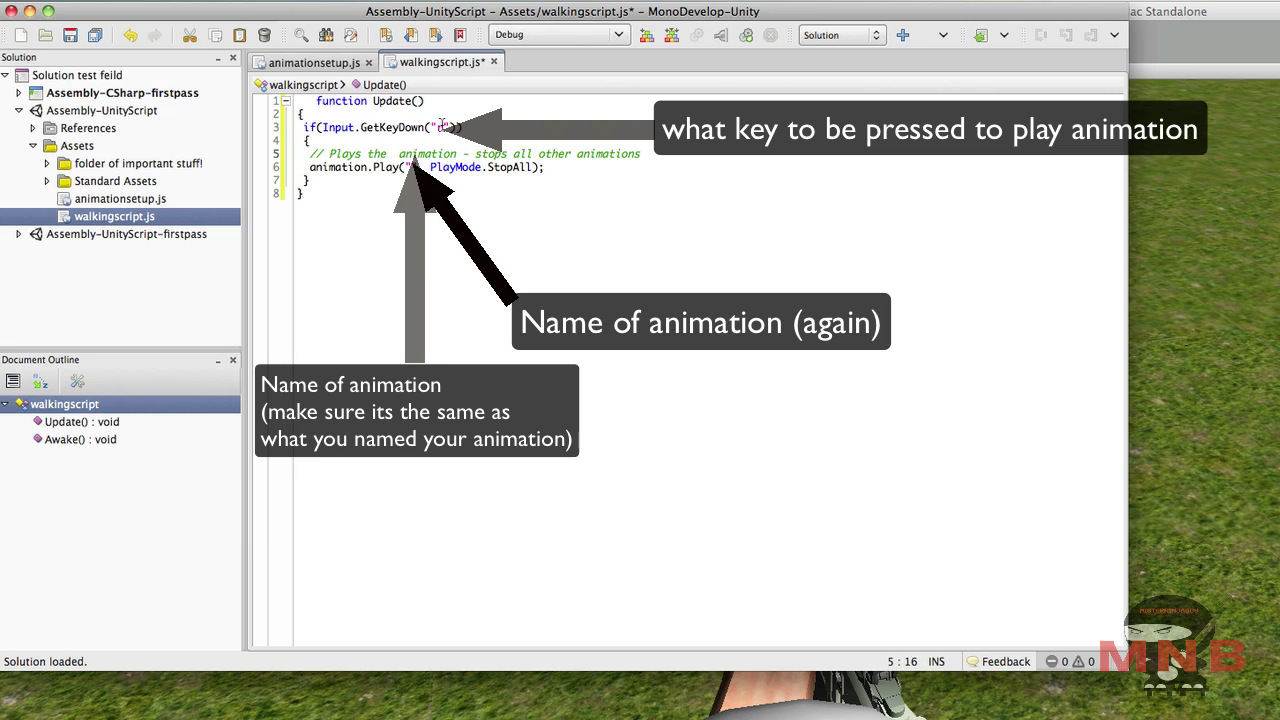
key(BackSpace)
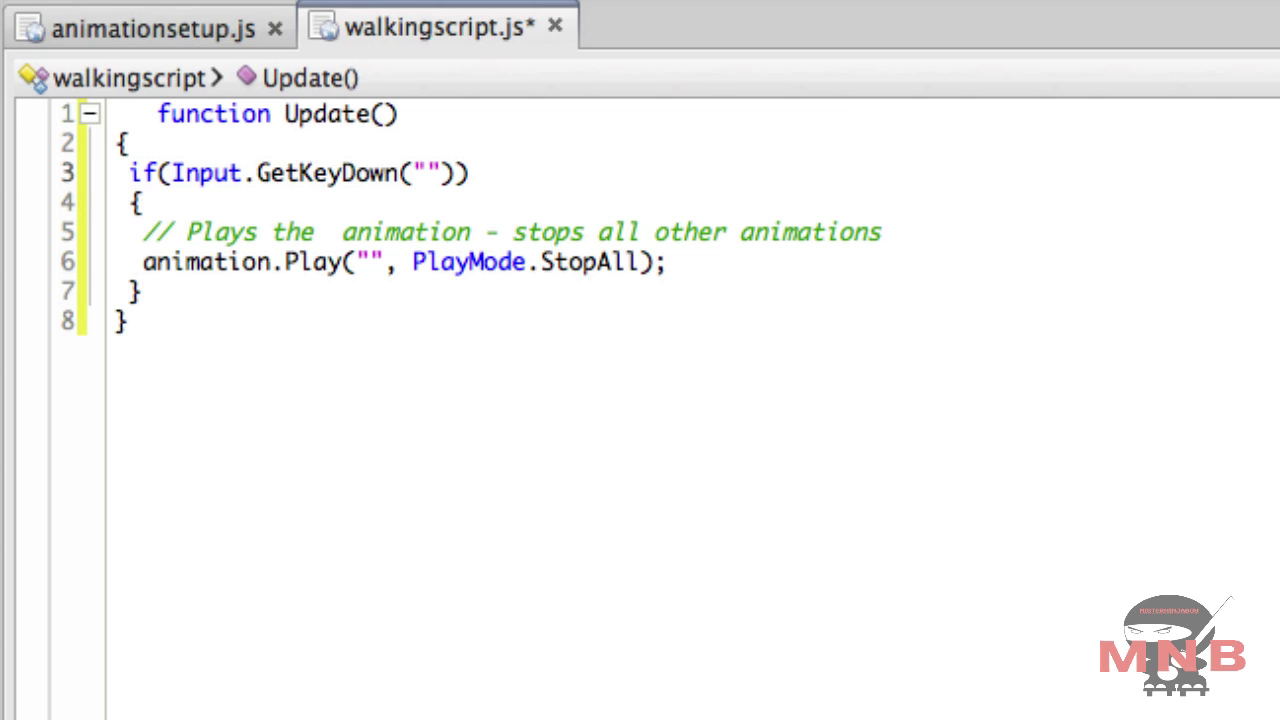
- Set GetKeyDown to "w" and write walkinganimation into the line 5 comment
text(w)
click(337, 238)
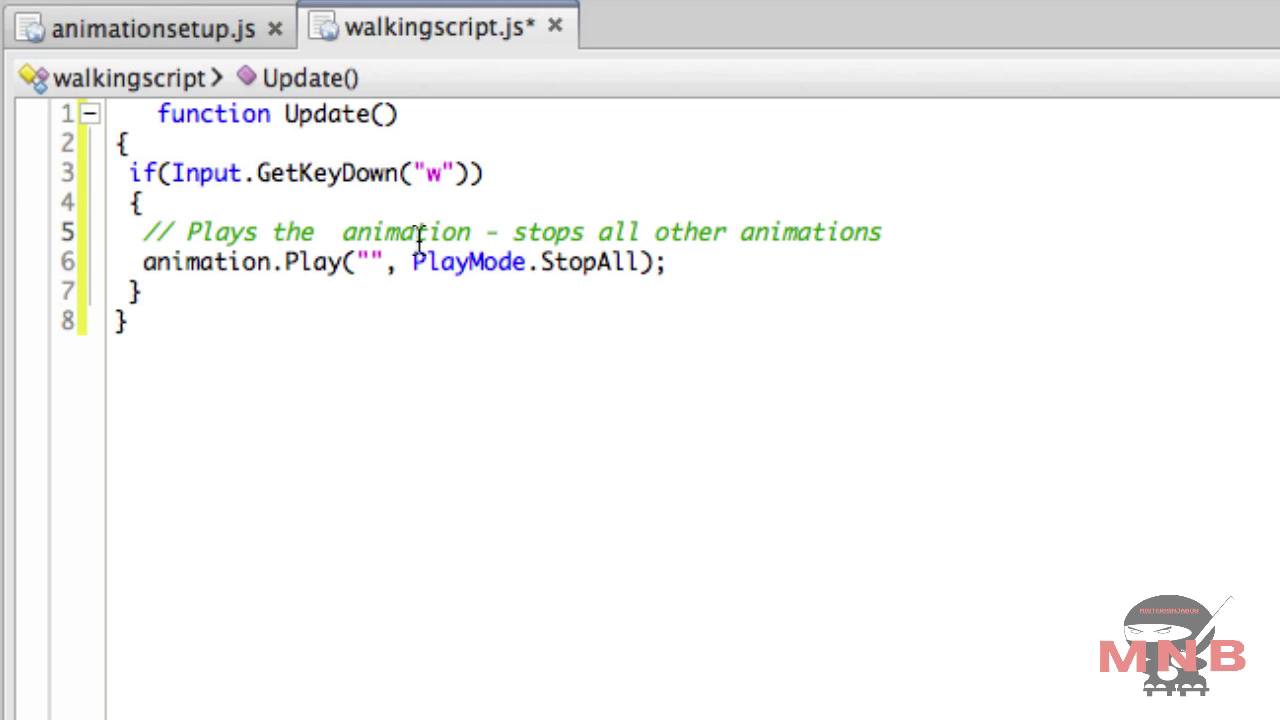
key(BackSpace)
text(wa)
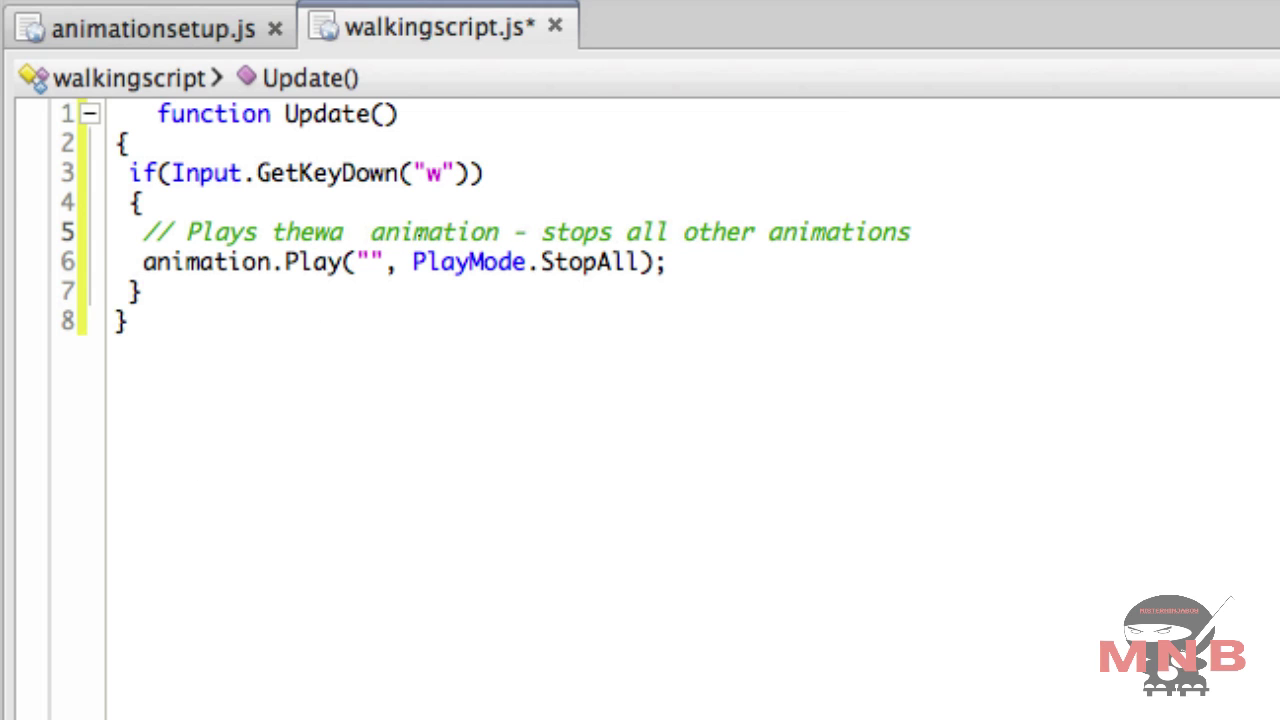
text(lking)
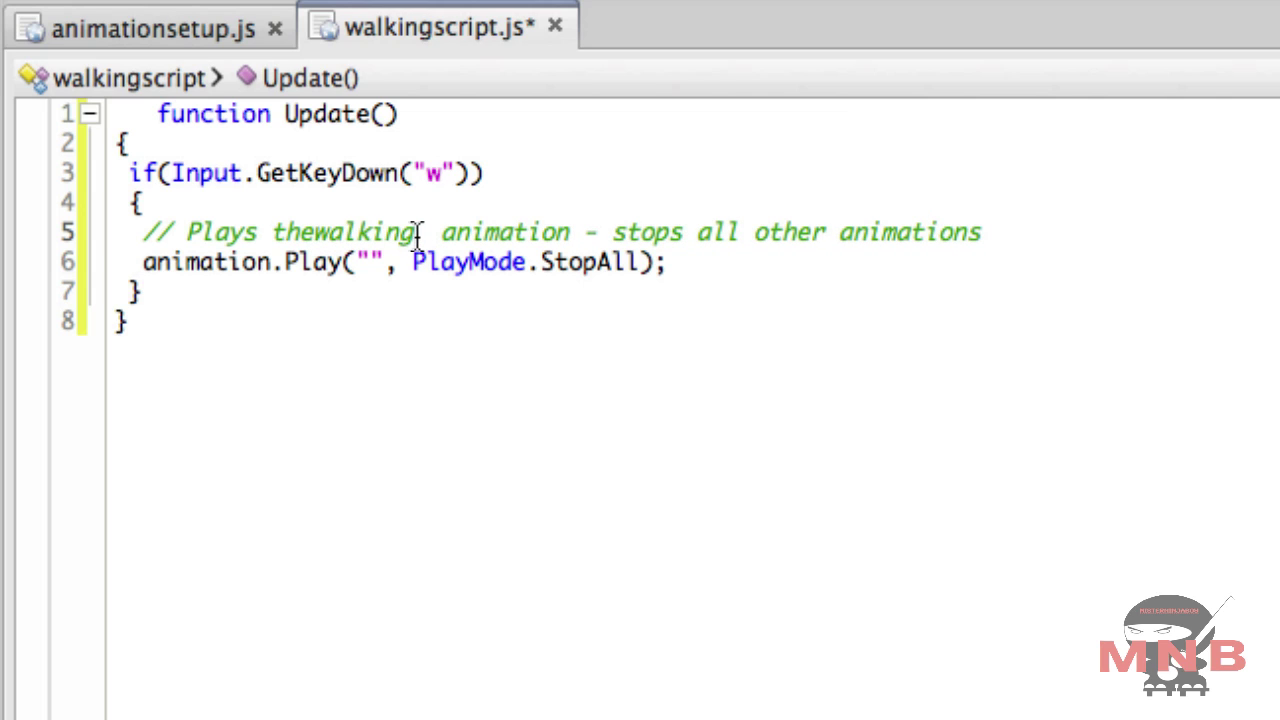
text(animation)
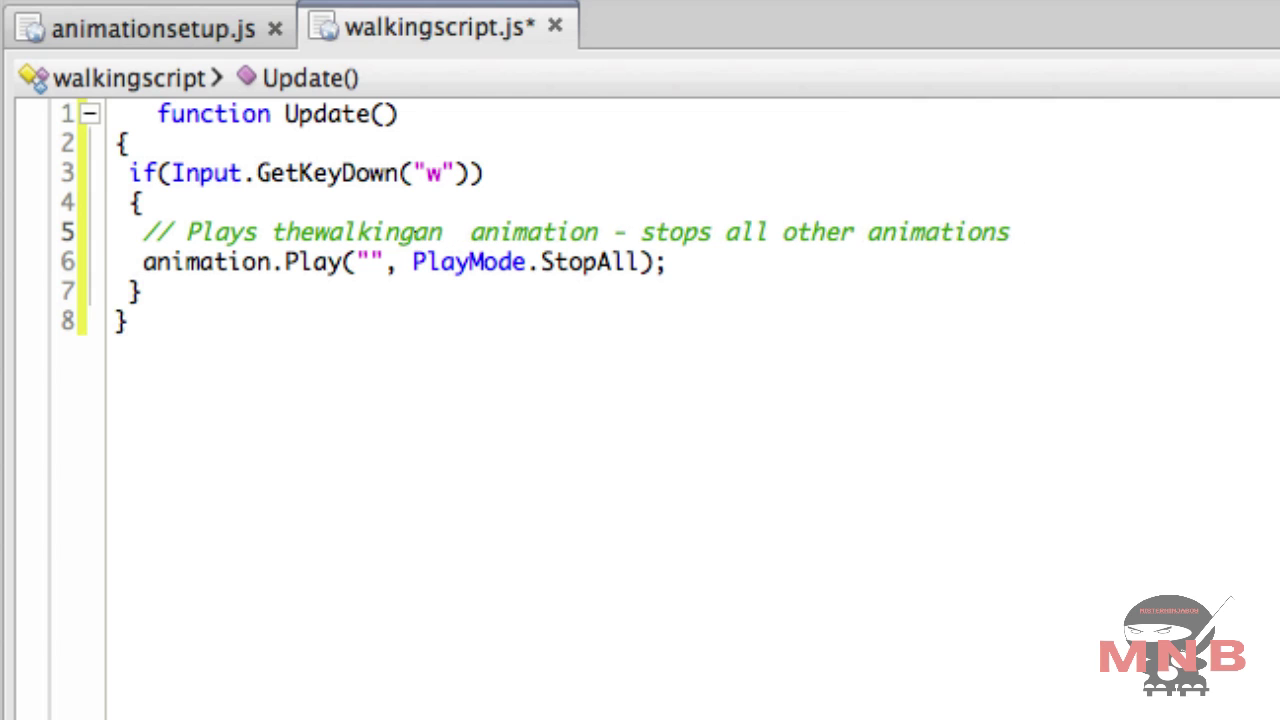
- Fix the comment's spacing and make animation.Play call "walkinganimation"
click(314, 232)
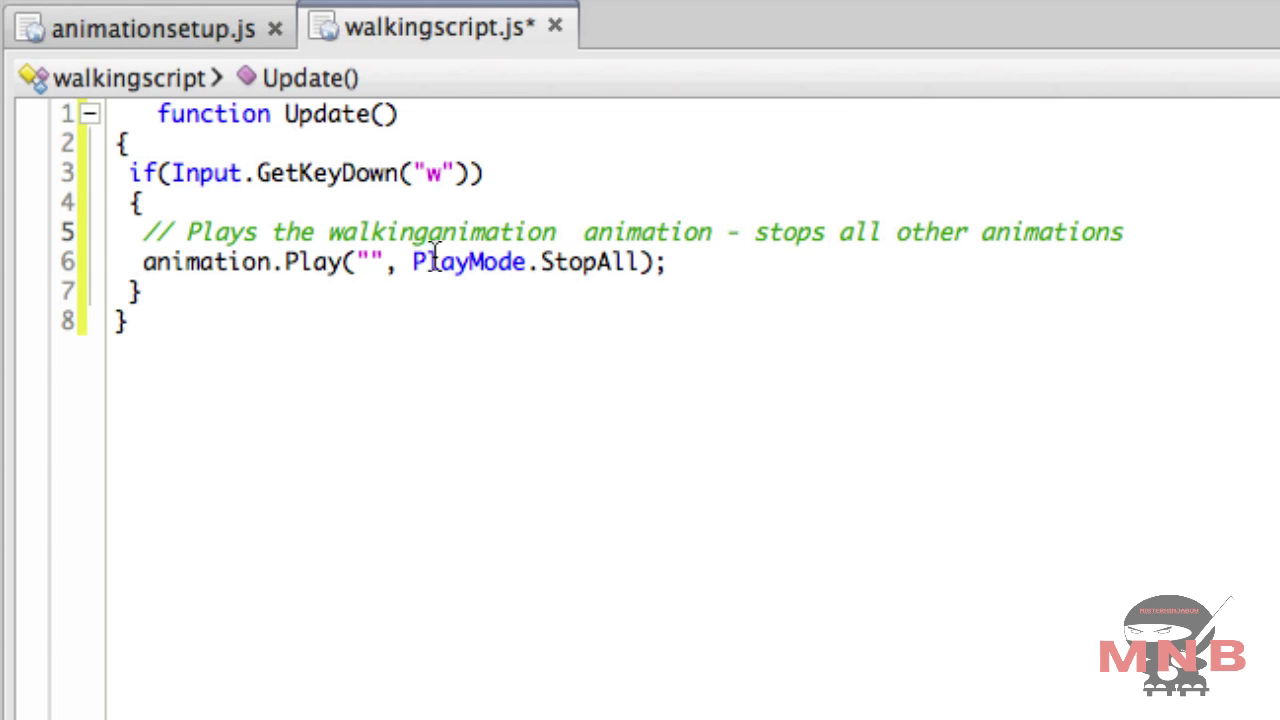
click(589, 238)
key(BackSpace)
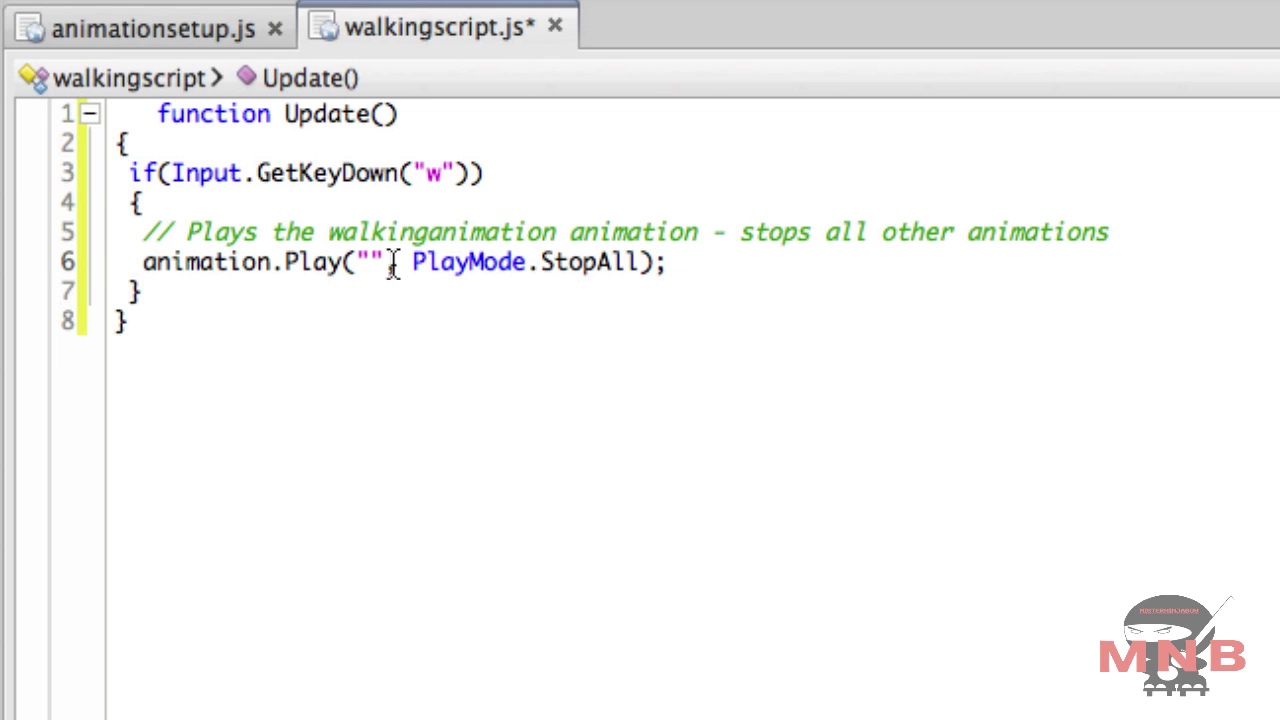
text(walkinganimation)
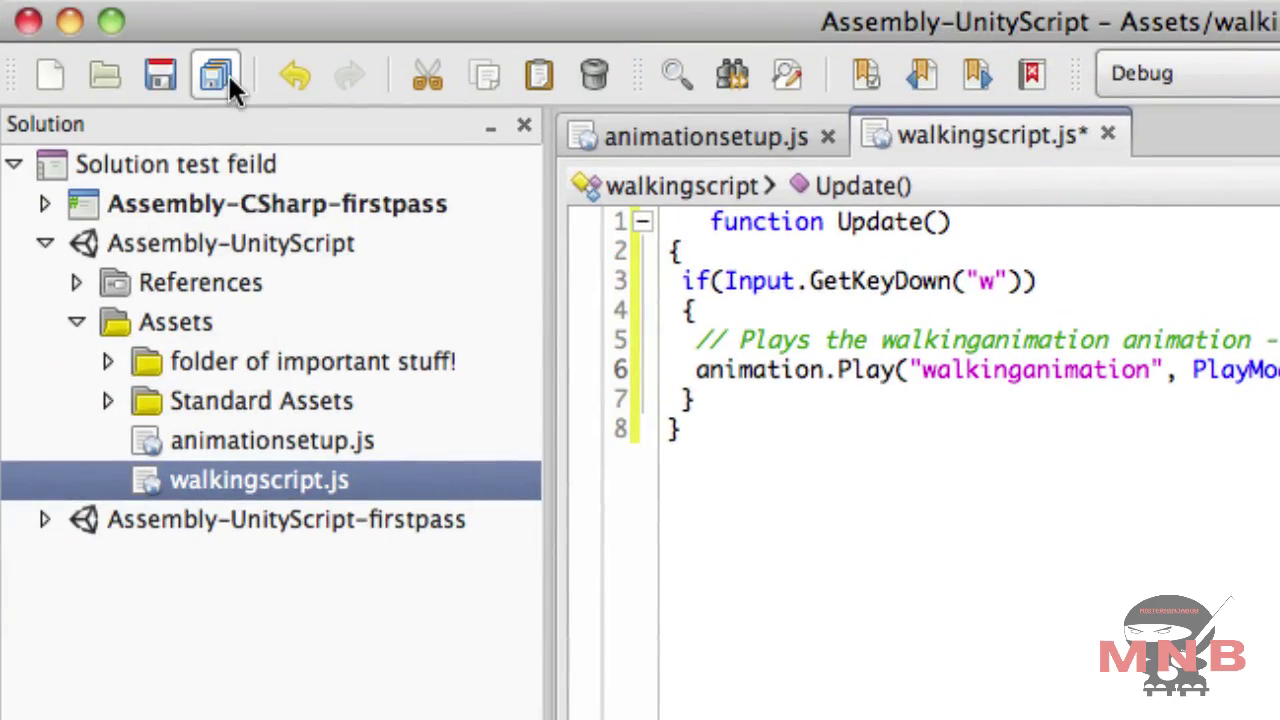
- Save the script, attach walkingscript to M4A3, and play-test in a maximized Scene view
click(48, 40)
click(27, 22)
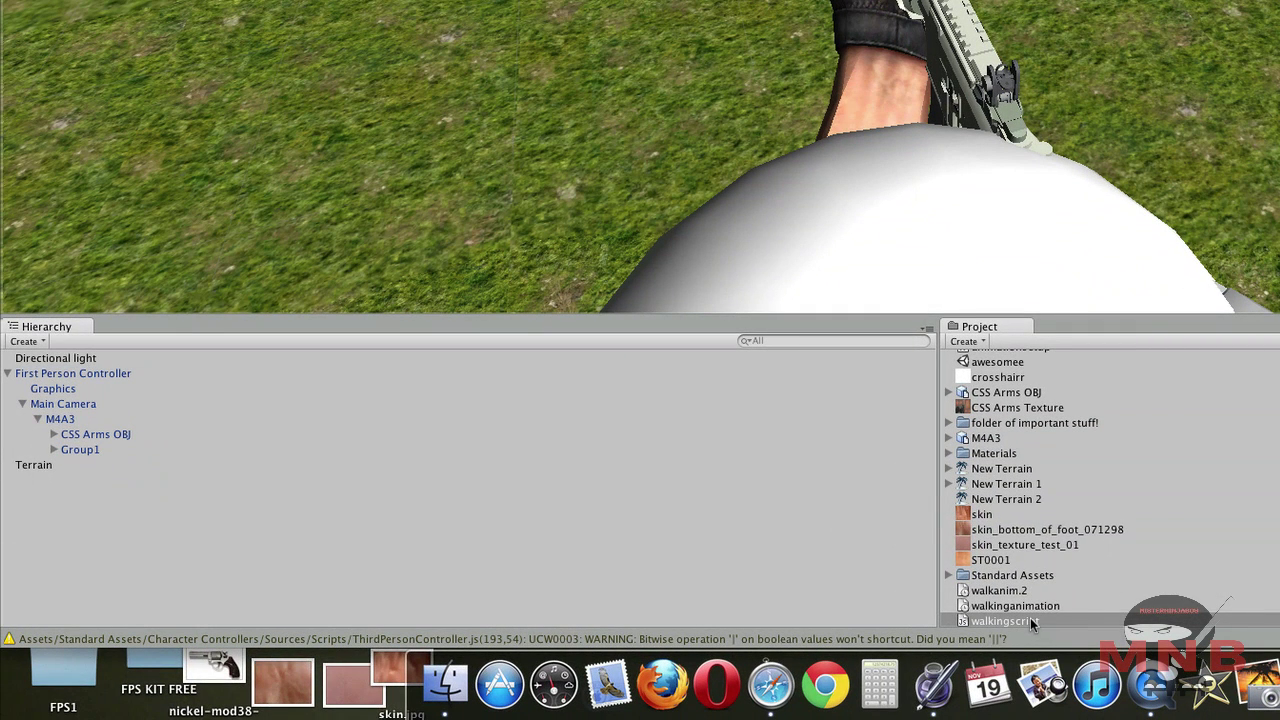
drag(1030, 620, 78, 422)
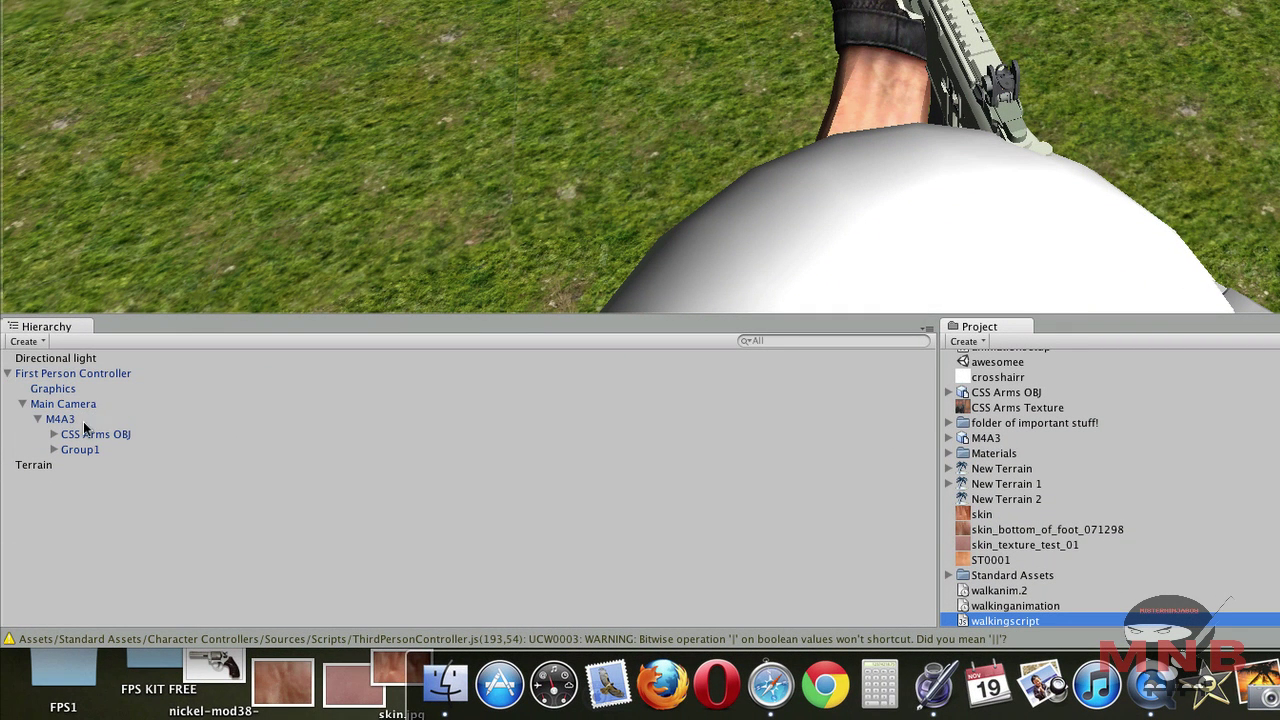
click(83, 421)
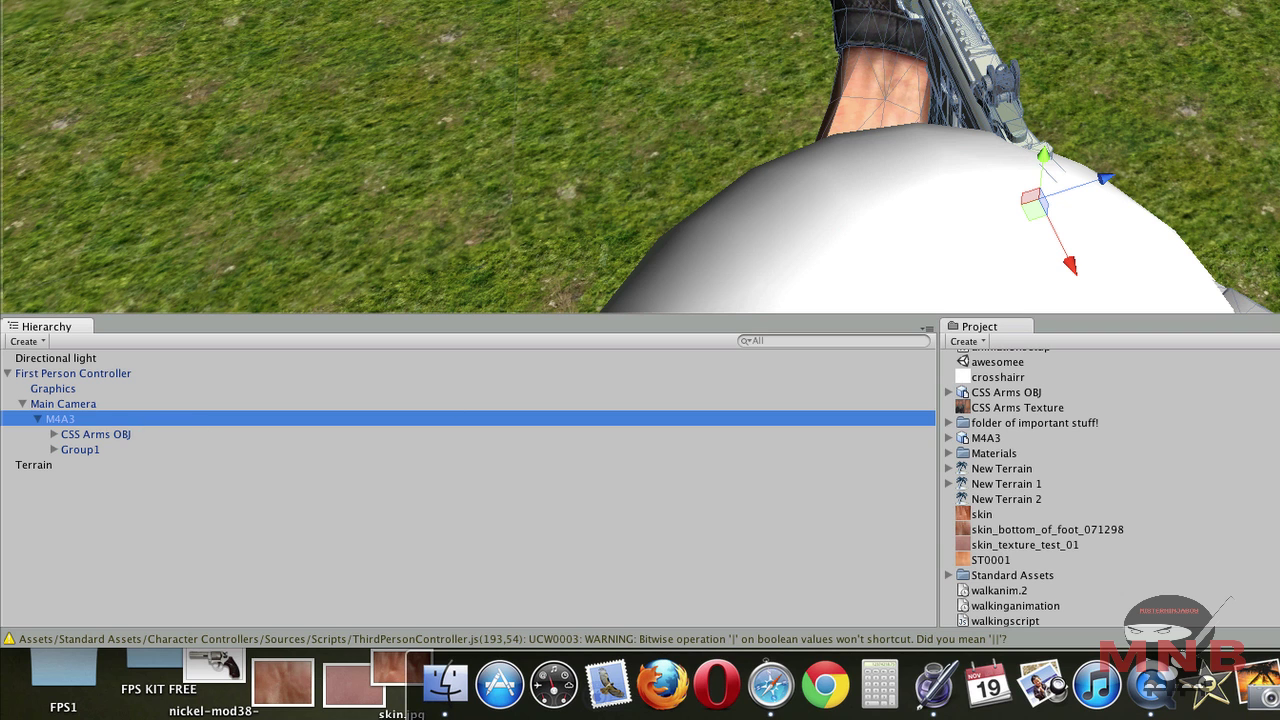
key(shift+space)
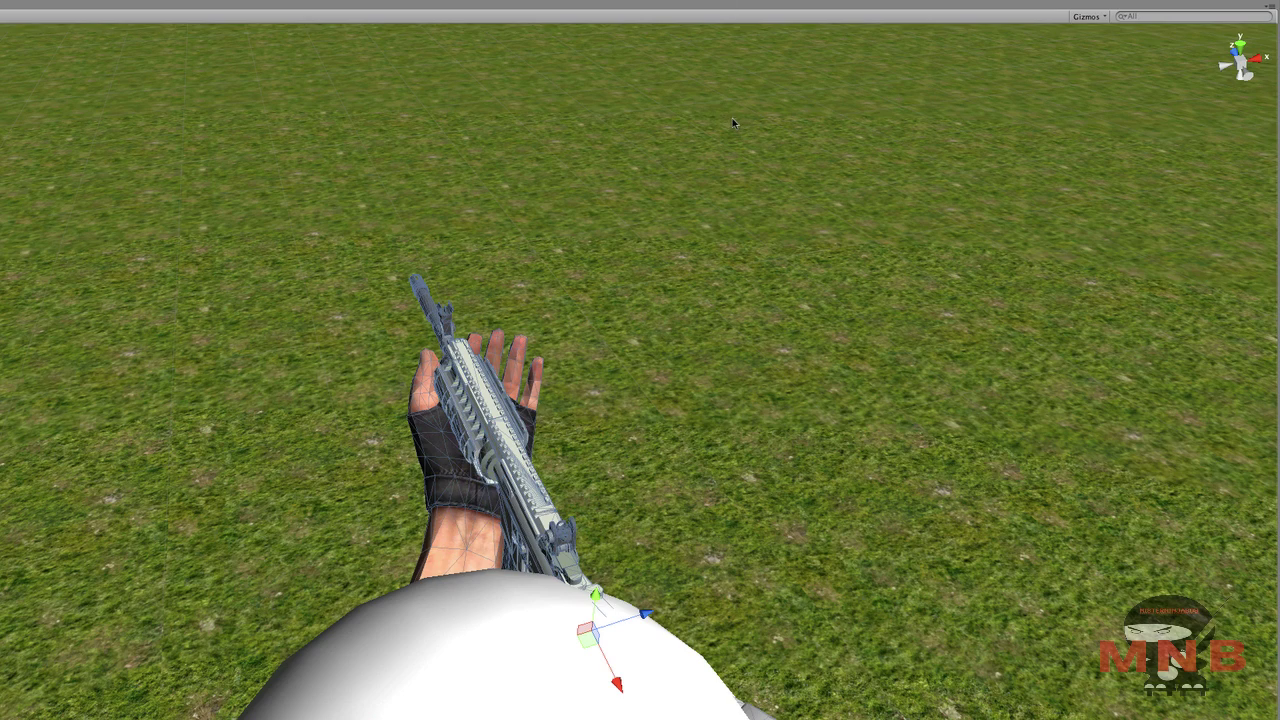
key(ctrl+p)
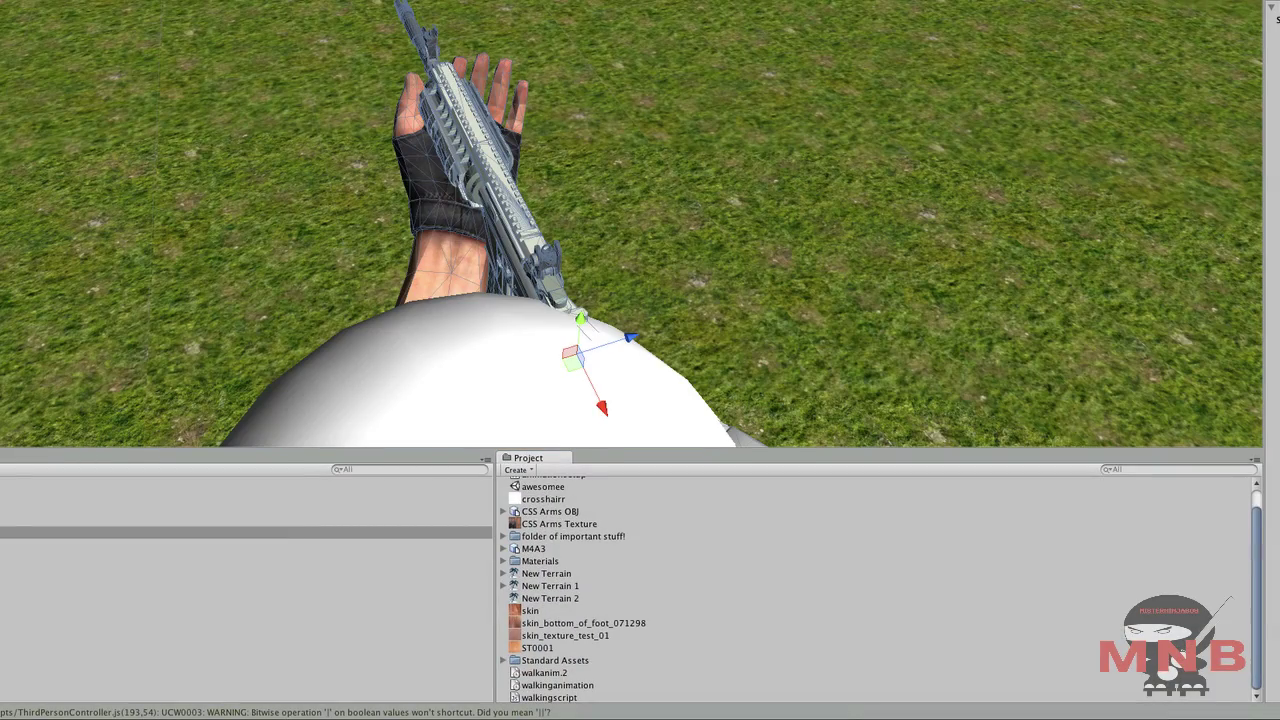
- Select the walkinganimation clip and set its Wrap Mode to Loop
click(558, 685)
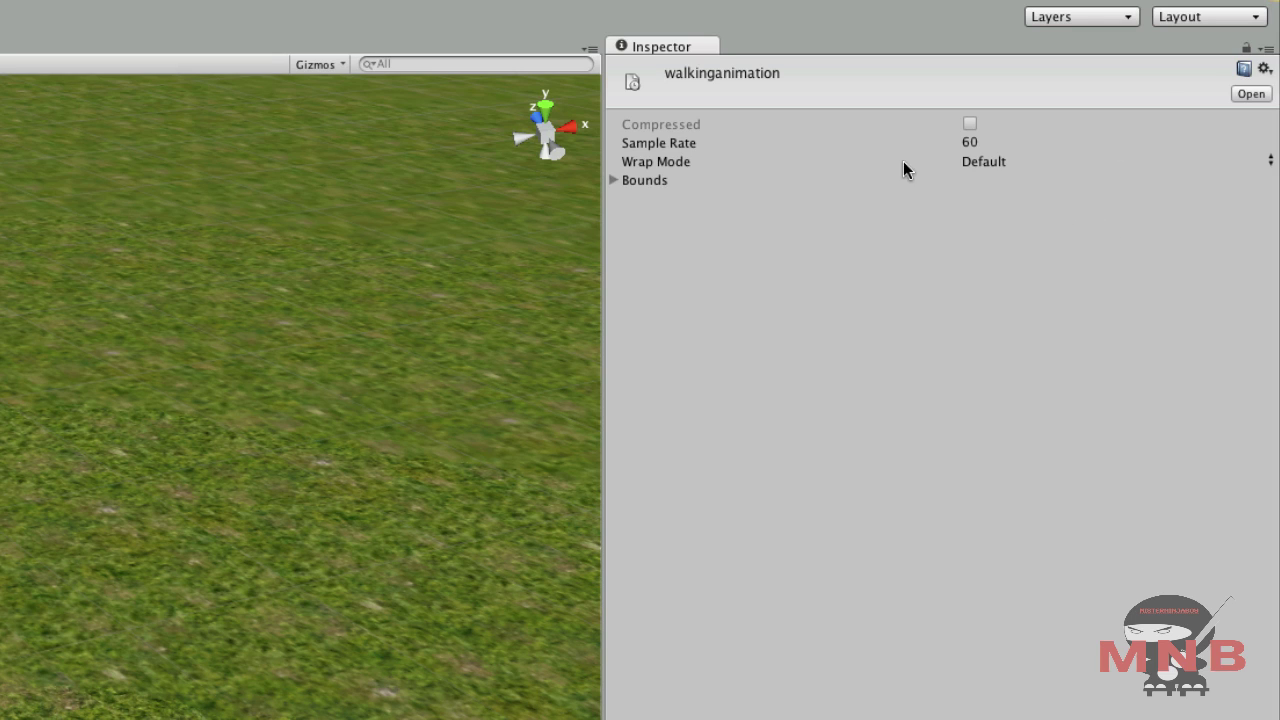
click(977, 165)
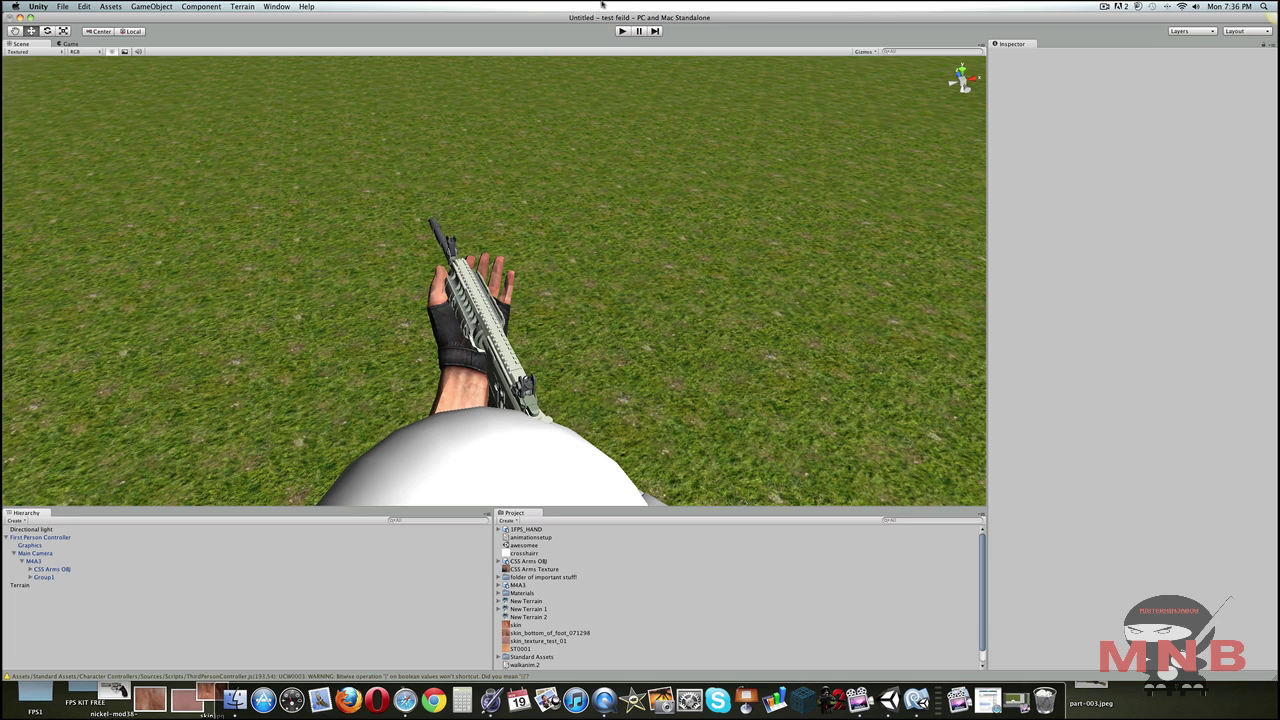
- Create and save a new animation clip named 'jump' on M4A3 in the Animation window
click(34, 562)
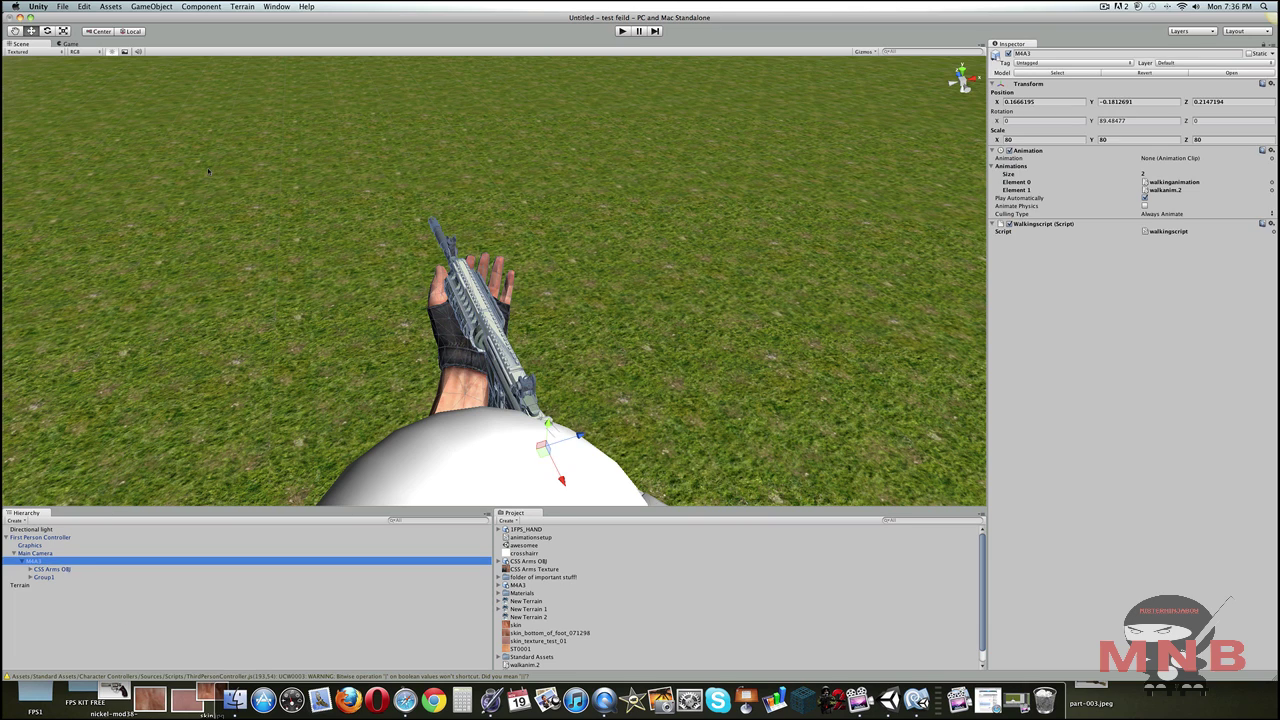
click(289, 6)
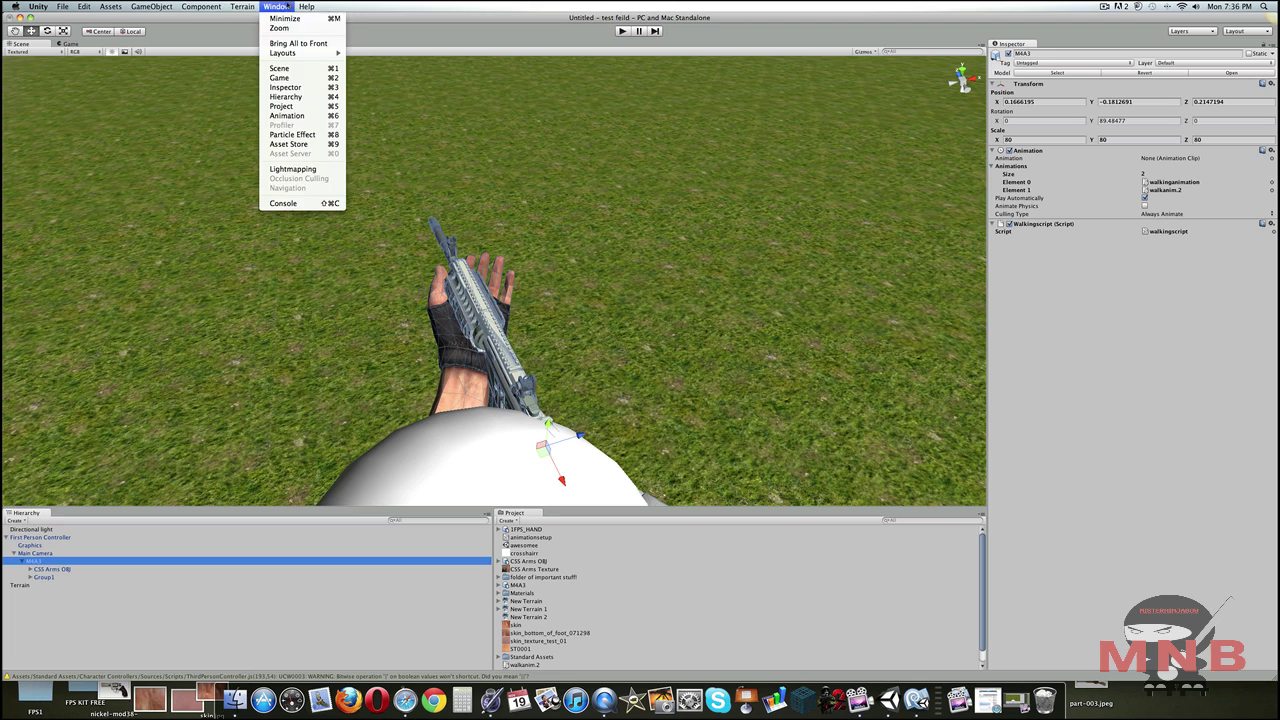
click(316, 121)
click(786, 425)
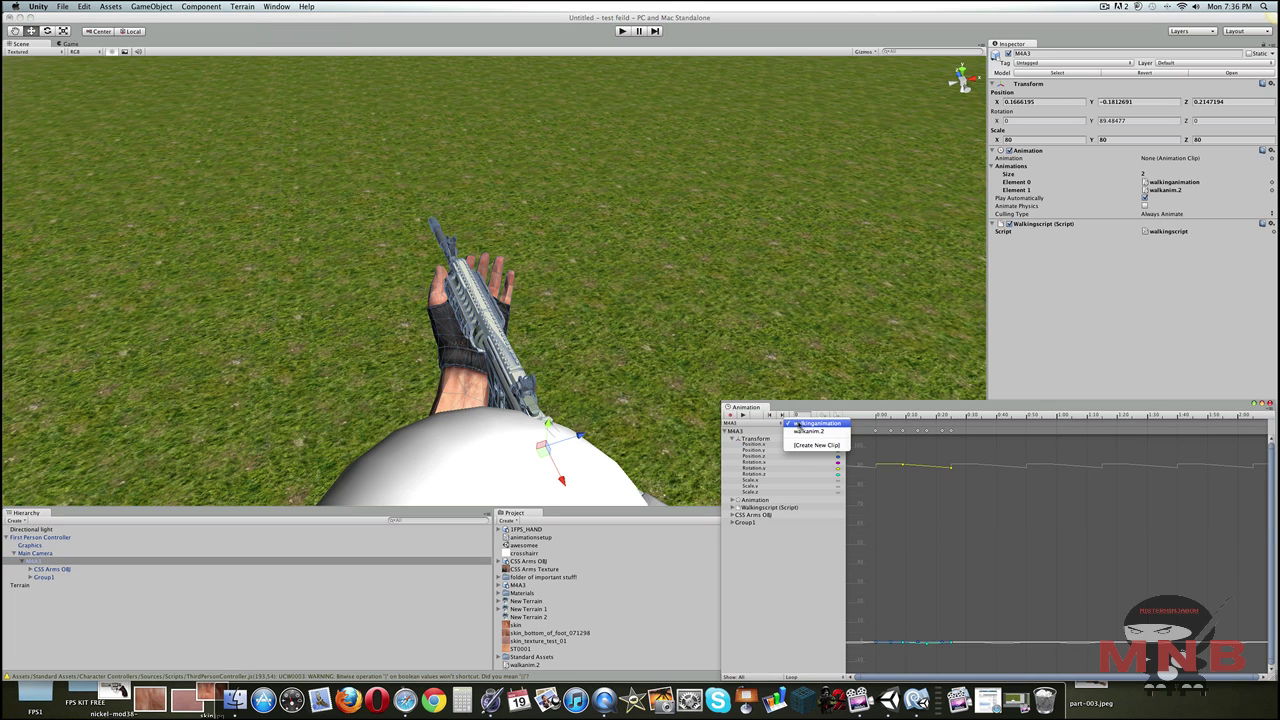
click(812, 447)
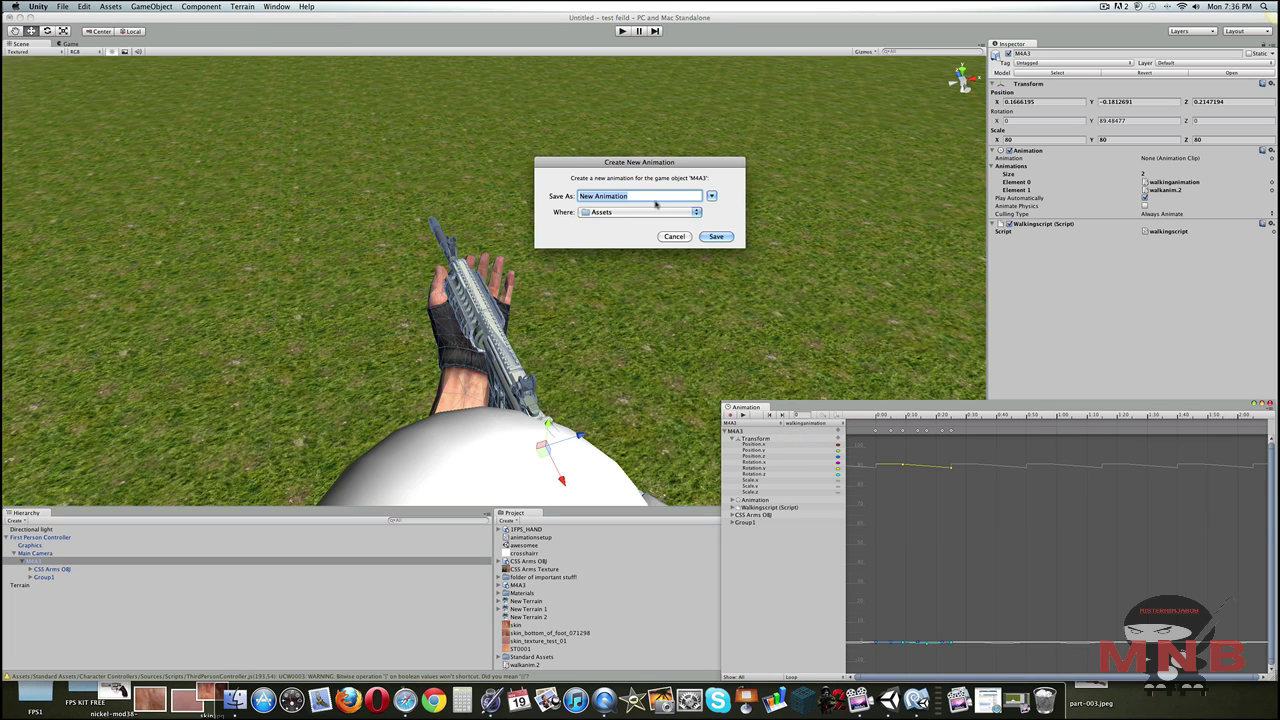
text(jumping)
click(716, 236)
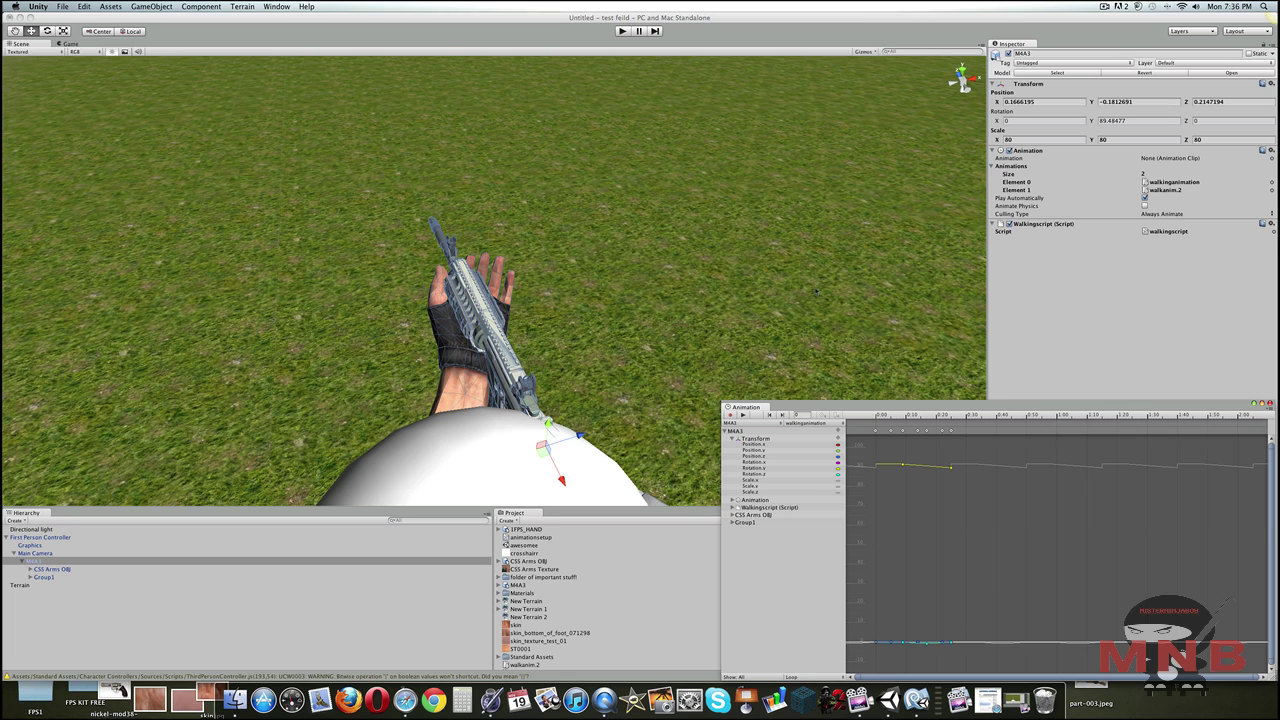
- Record position keyframes for the jump clip and shift a keyframe later in the timeline
click(731, 414)
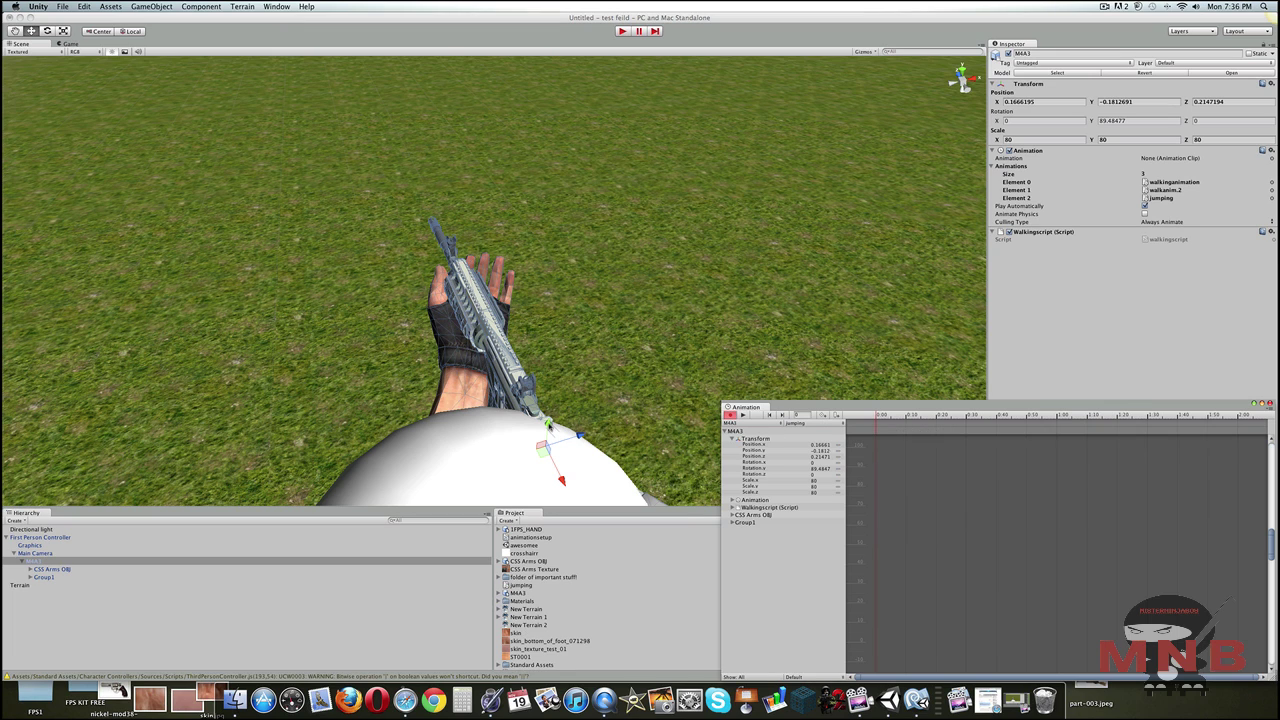
key(super+6)
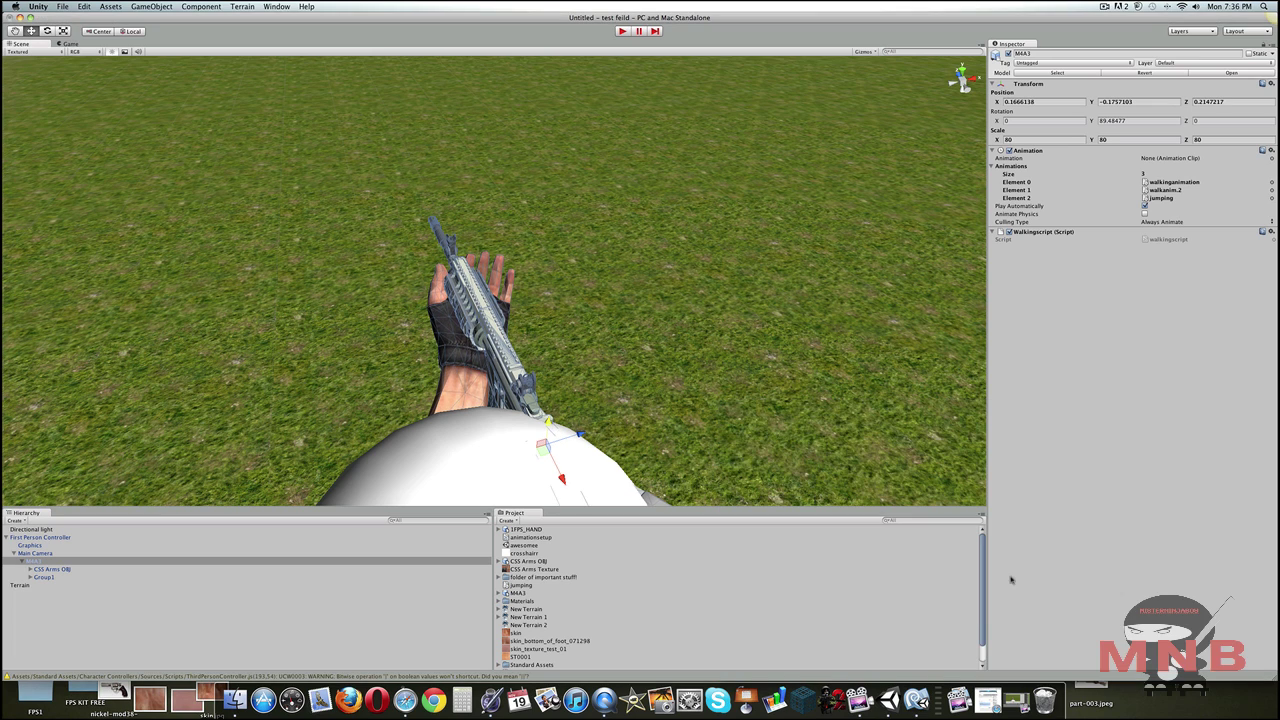
drag(1276, 680, 925, 680)
key(super+6)
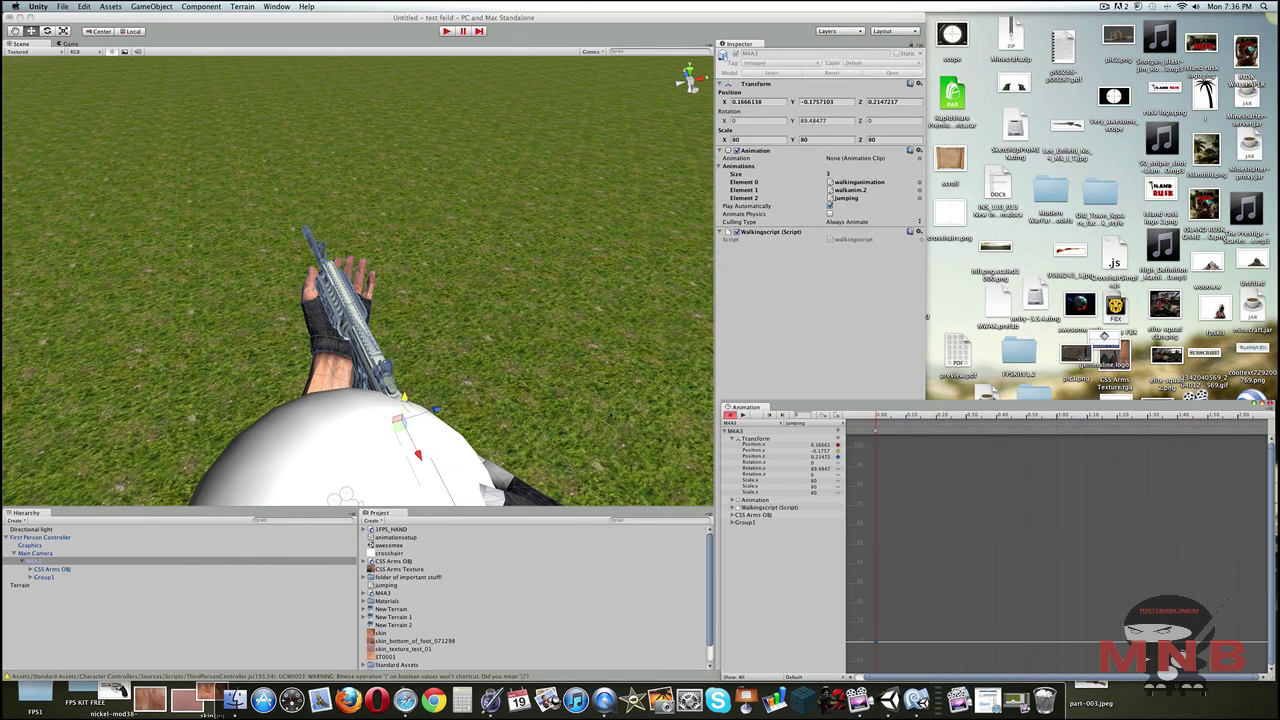
click(892, 417)
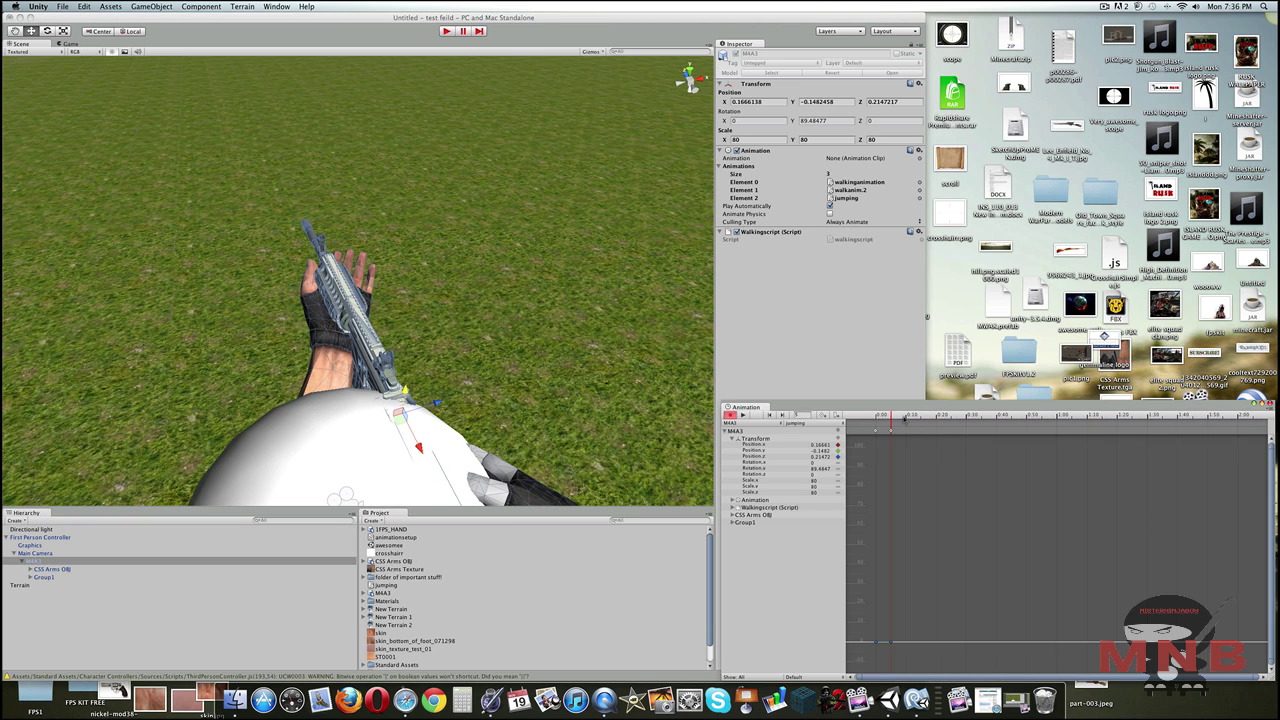
click(662, 442)
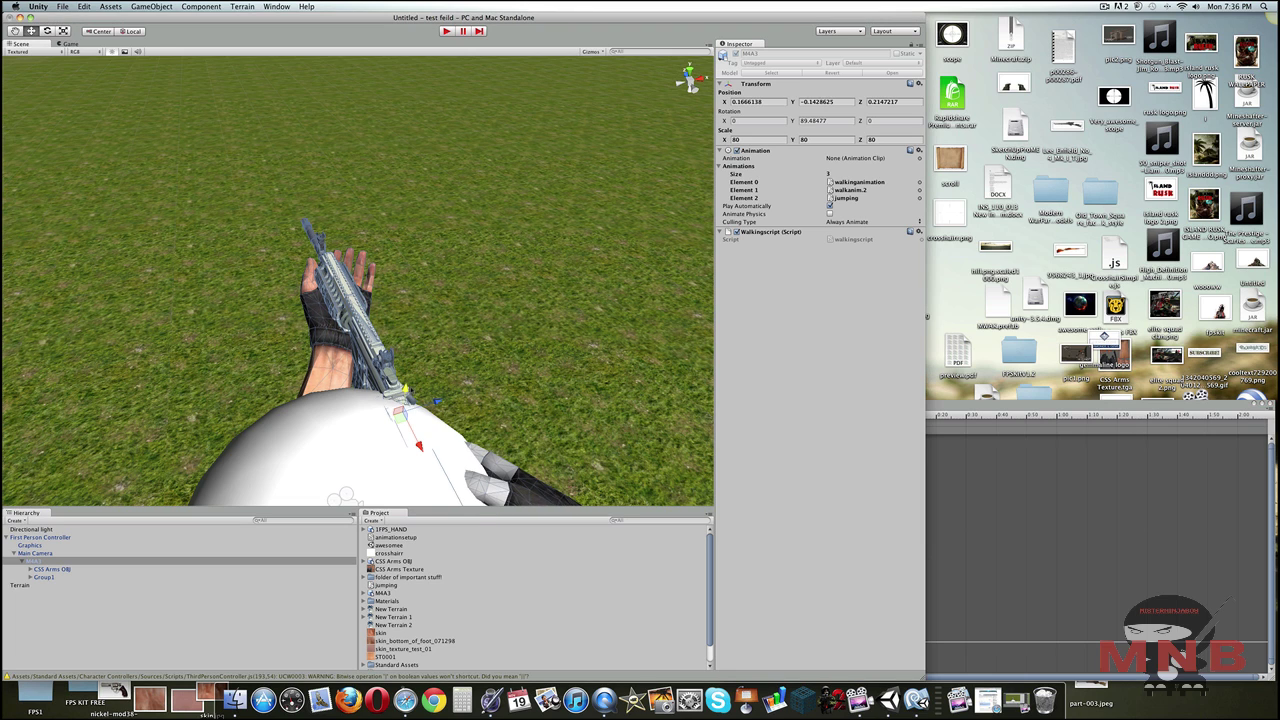
click(953, 406)
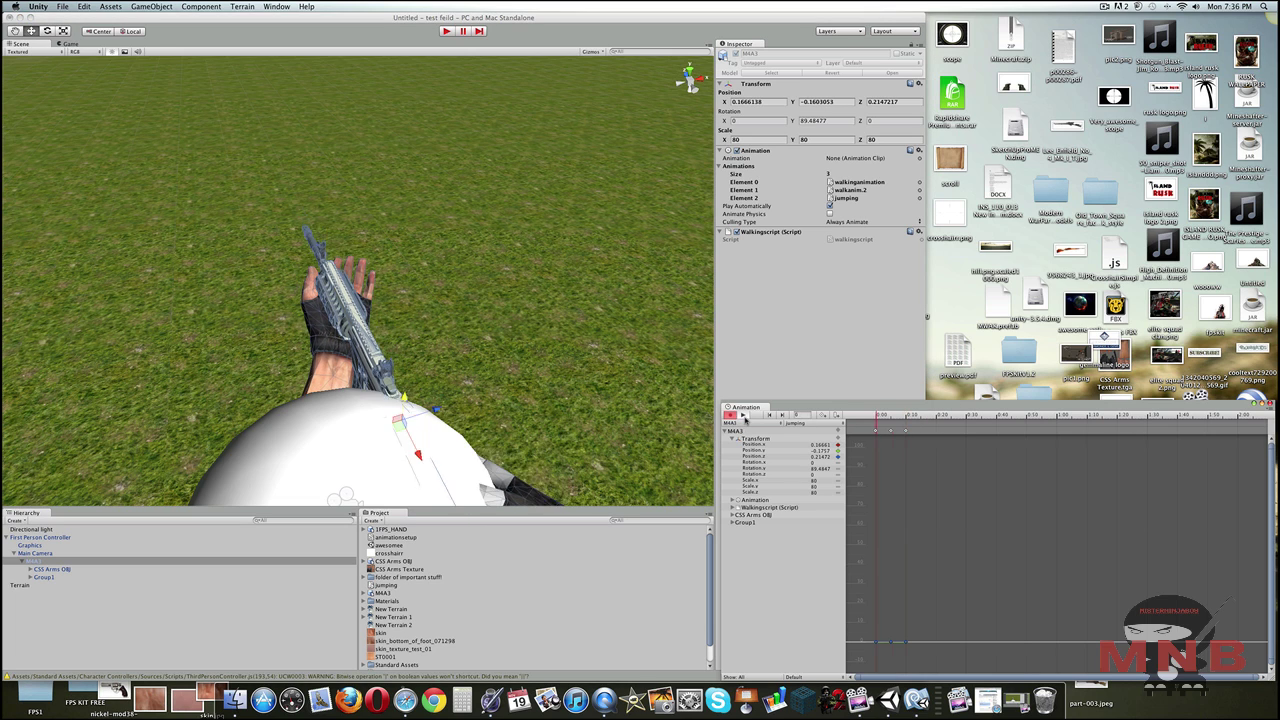
drag(905, 431, 953, 432)
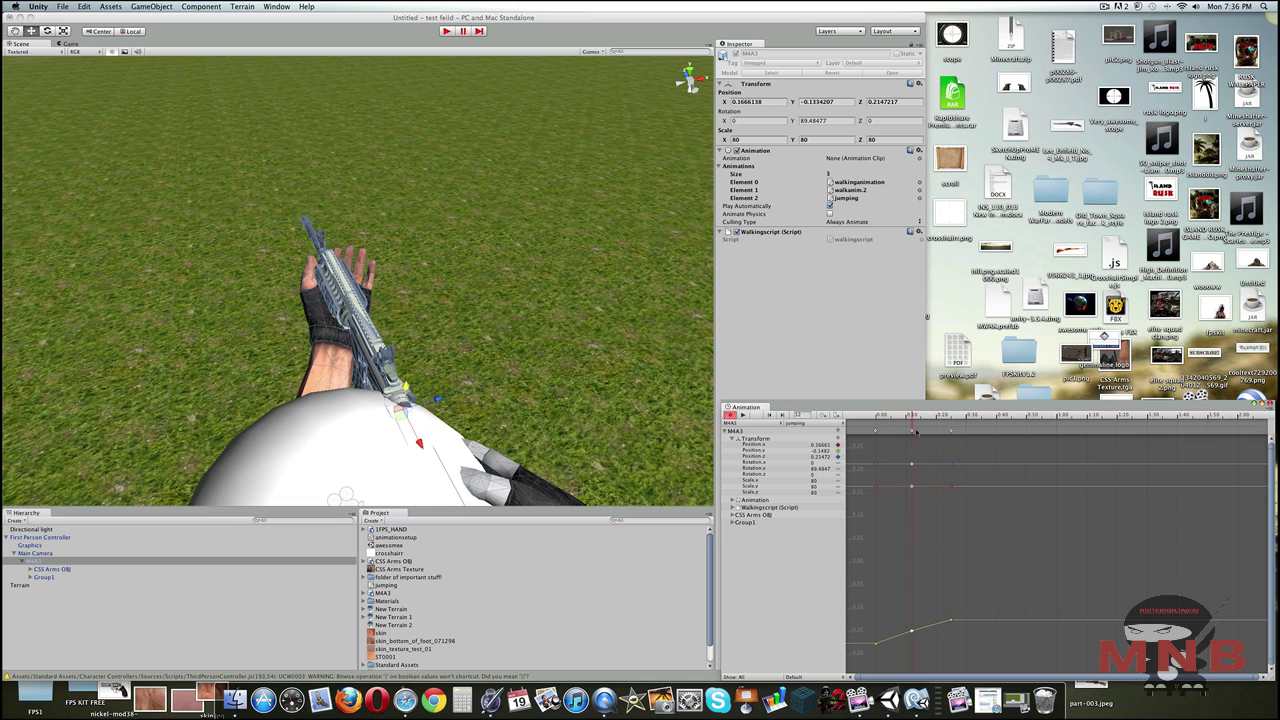
click(918, 432)
- Preview the jump clip playing on the gun in the Game view, then return to the Scene view
click(743, 414)
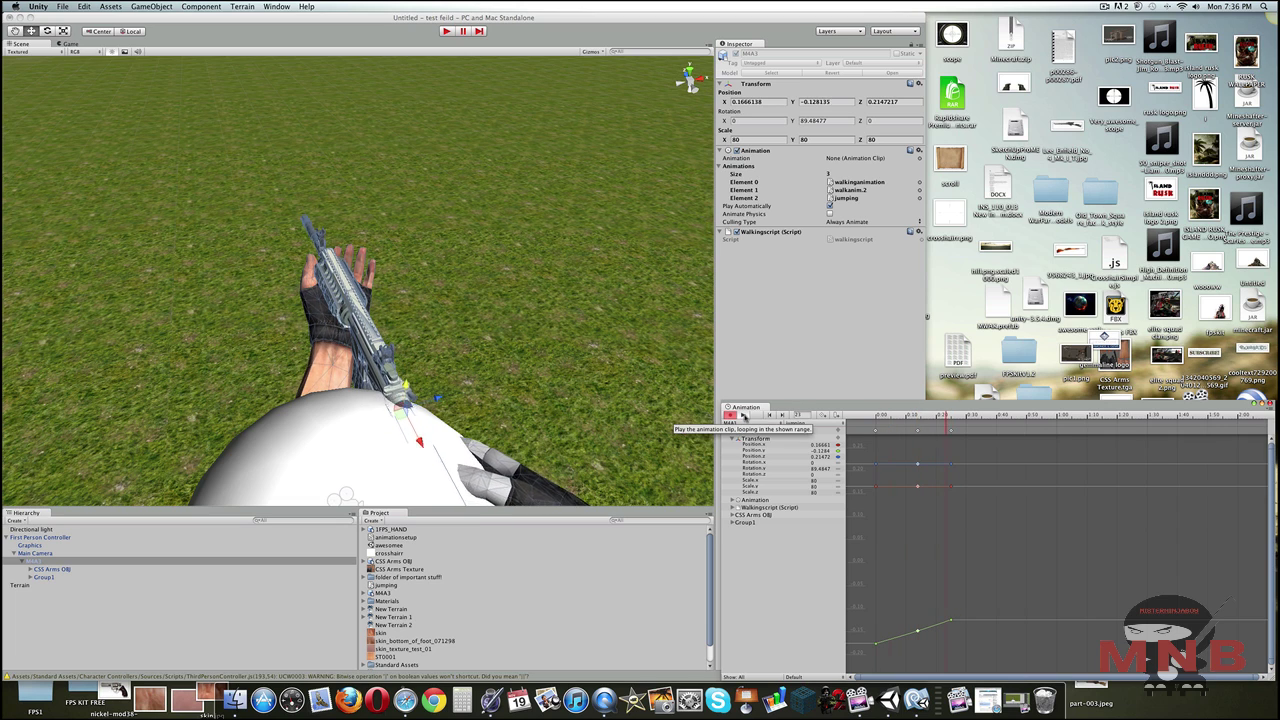
click(58, 42)
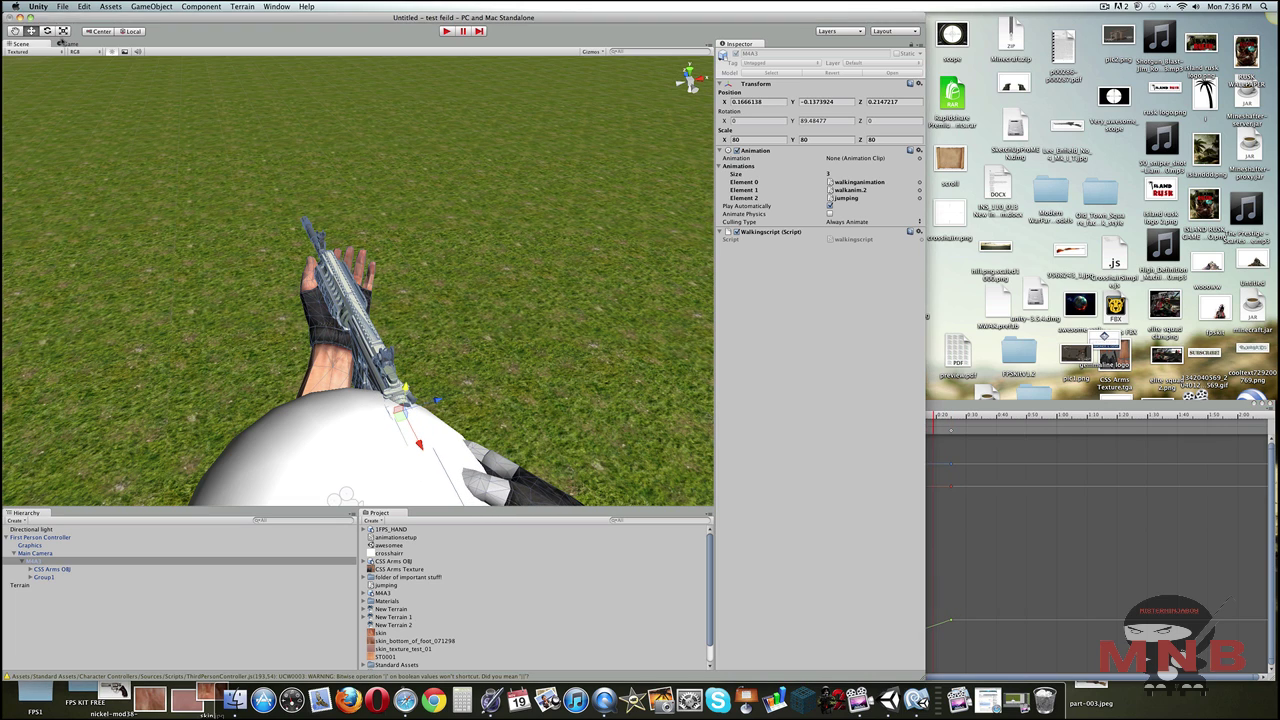
click(66, 43)
click(990, 416)
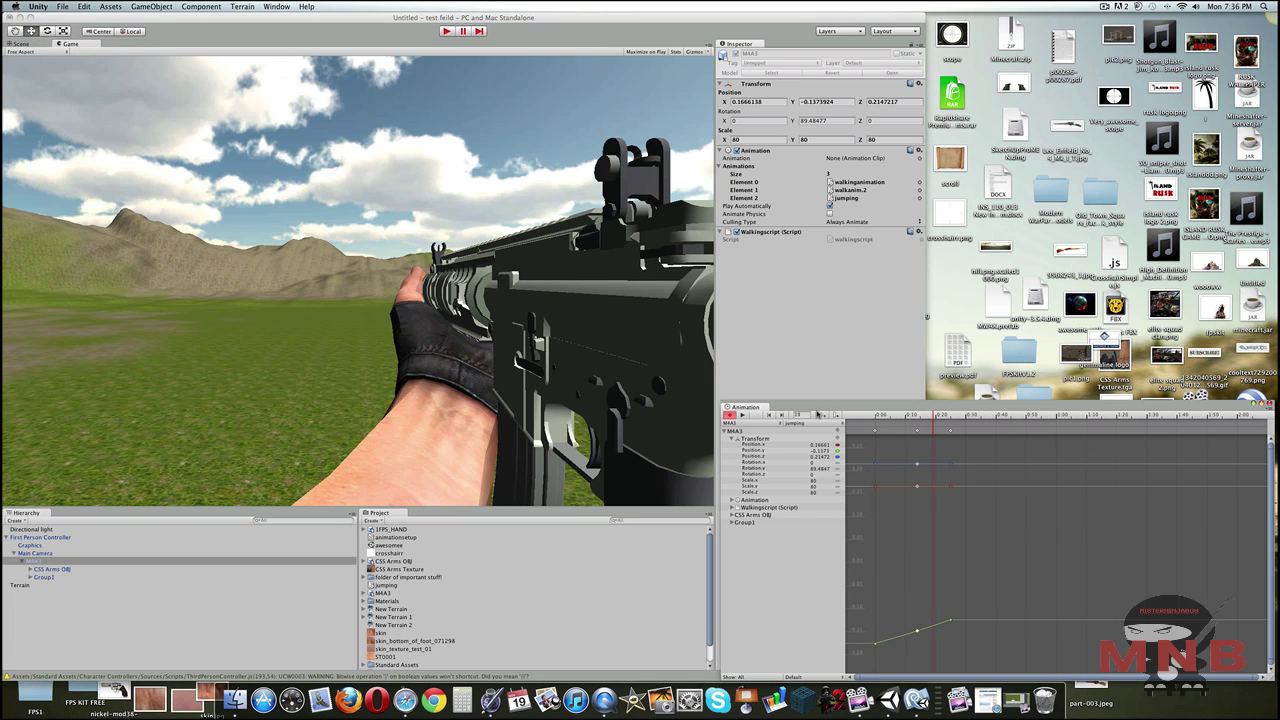
click(743, 414)
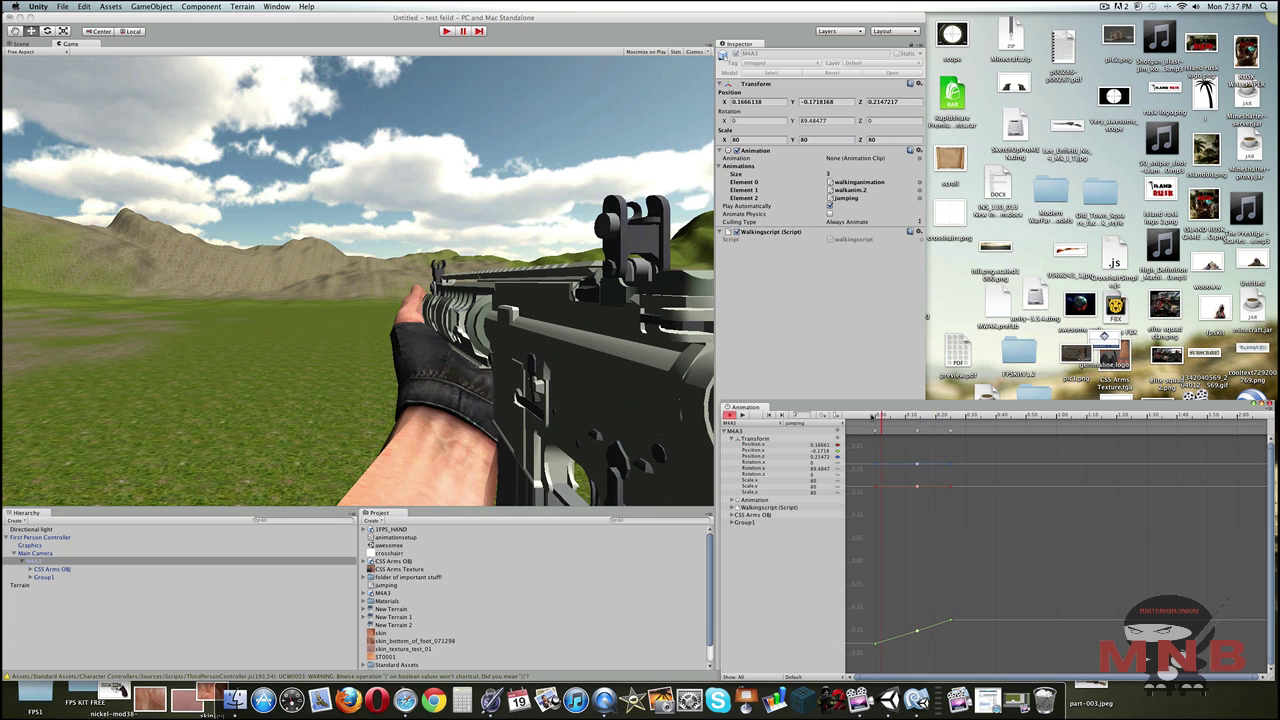
click(30, 45)
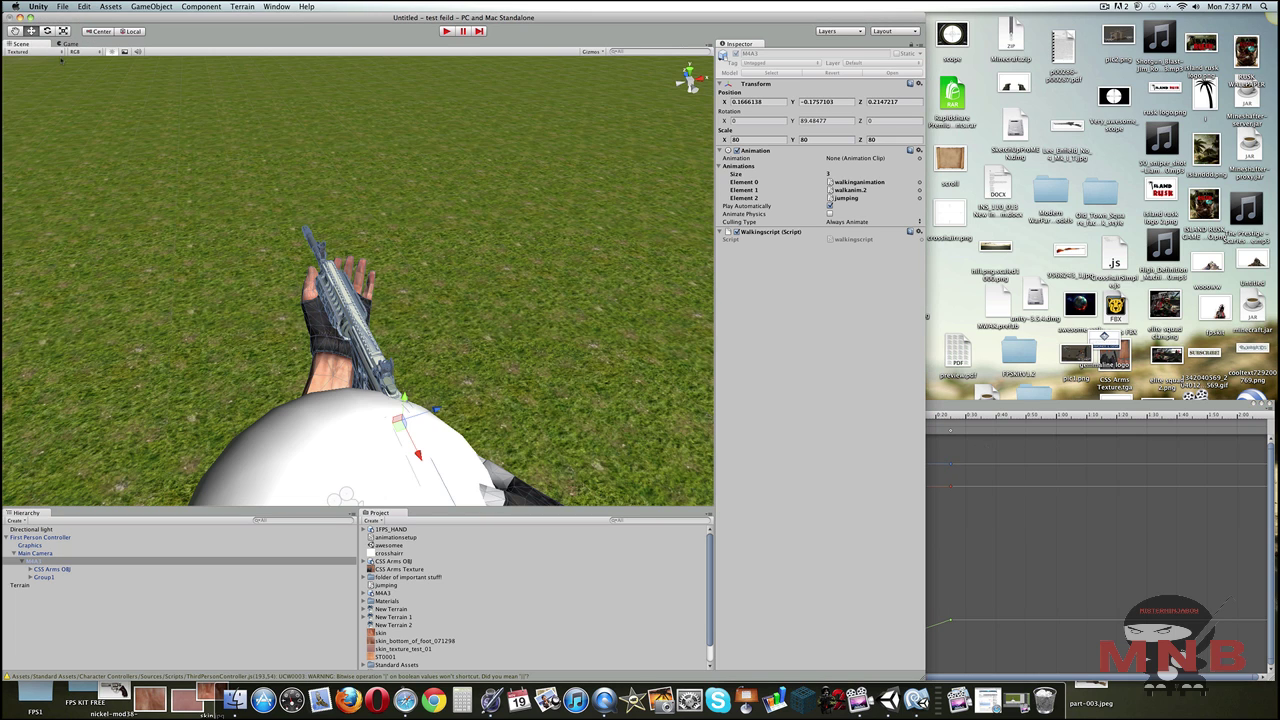
click(1020, 413)
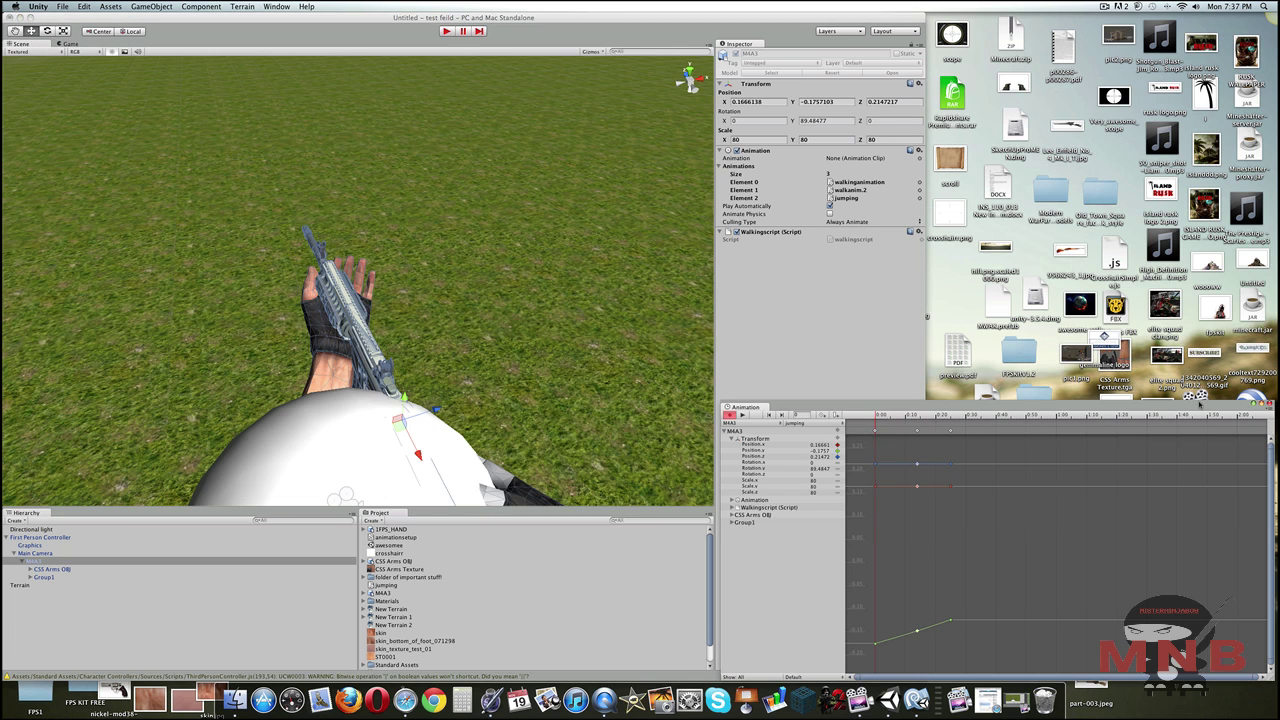
- Create a new JavaScript asset in the Project panel and clear its default name for the jumping script
right_click(488, 589)
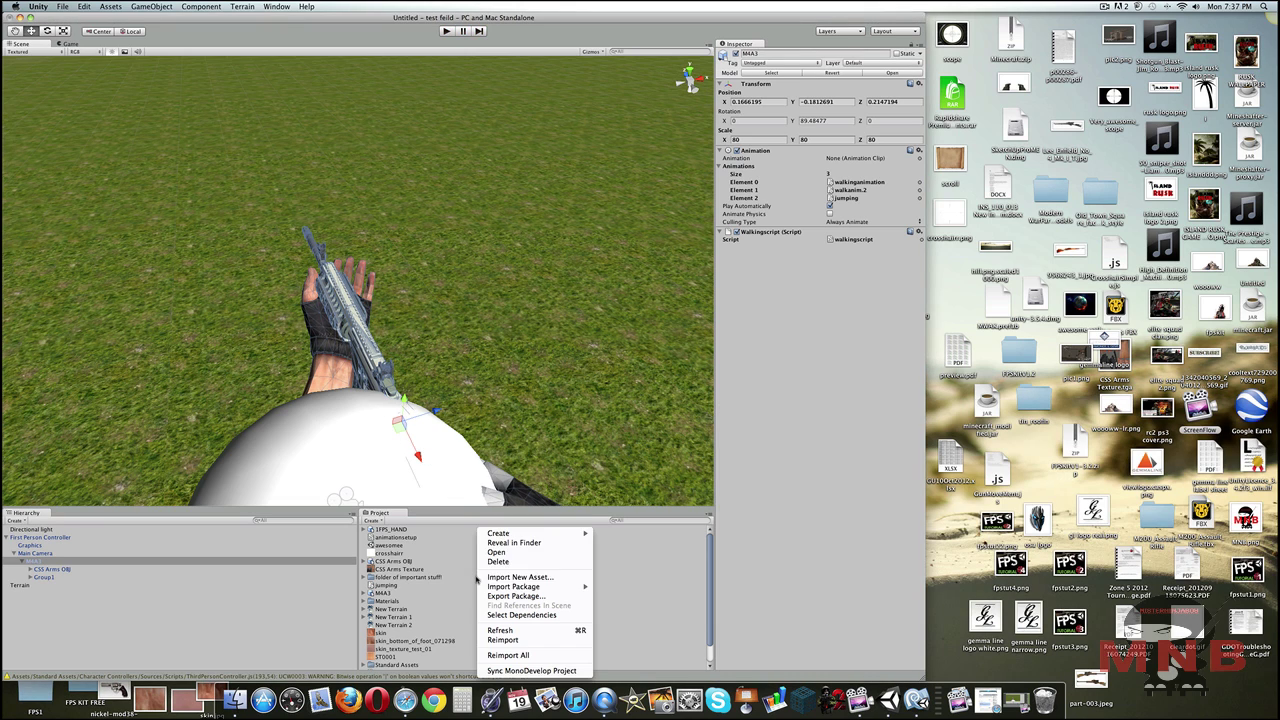
mouse_move(537, 586)
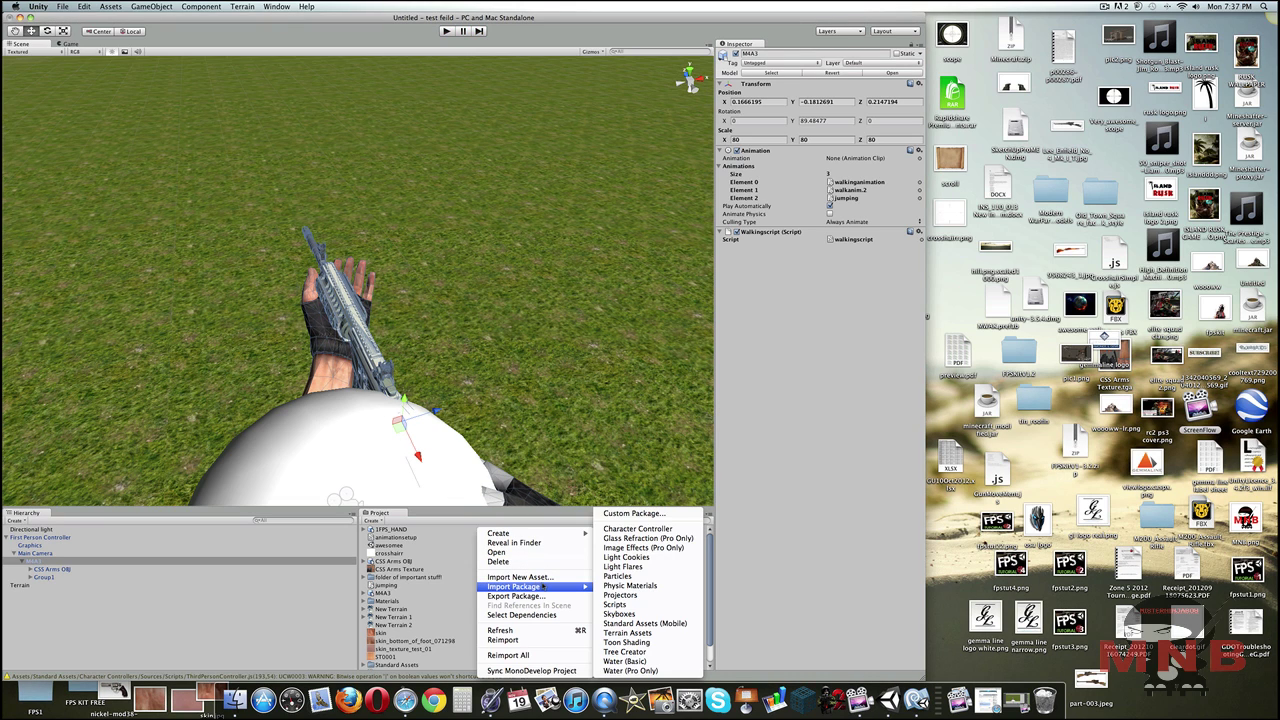
mouse_move(530, 534)
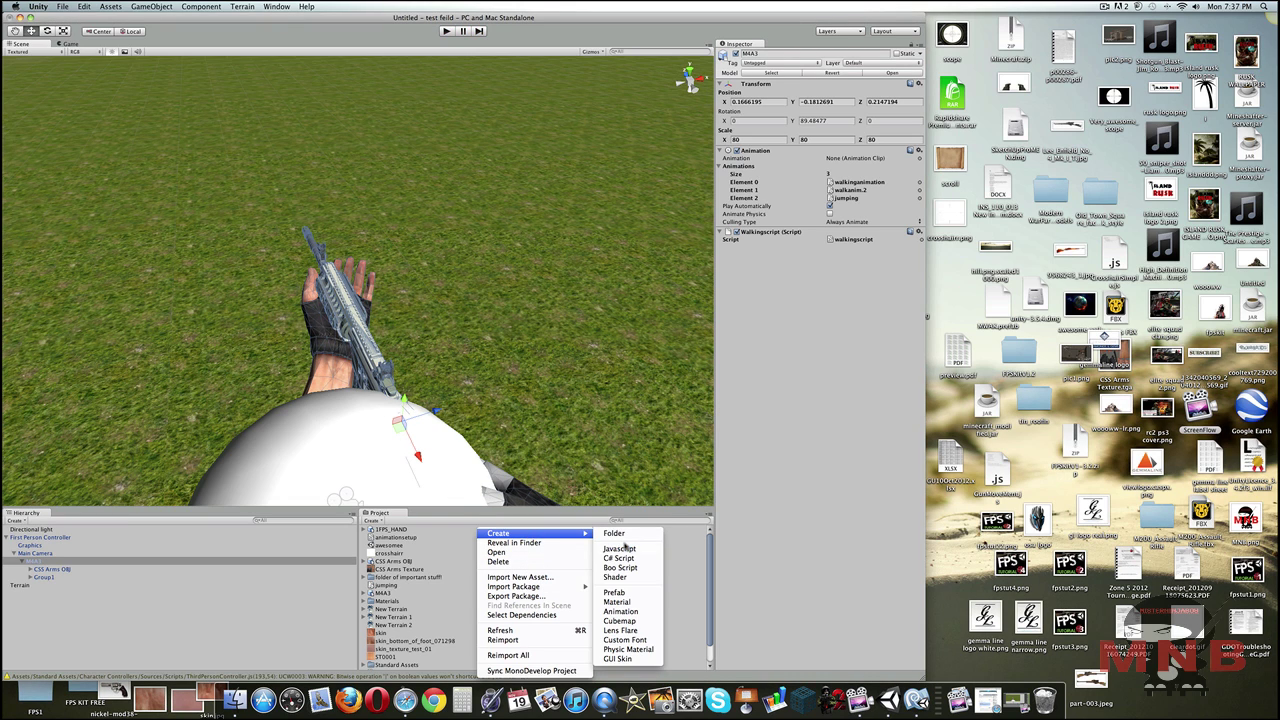
click(620, 549)
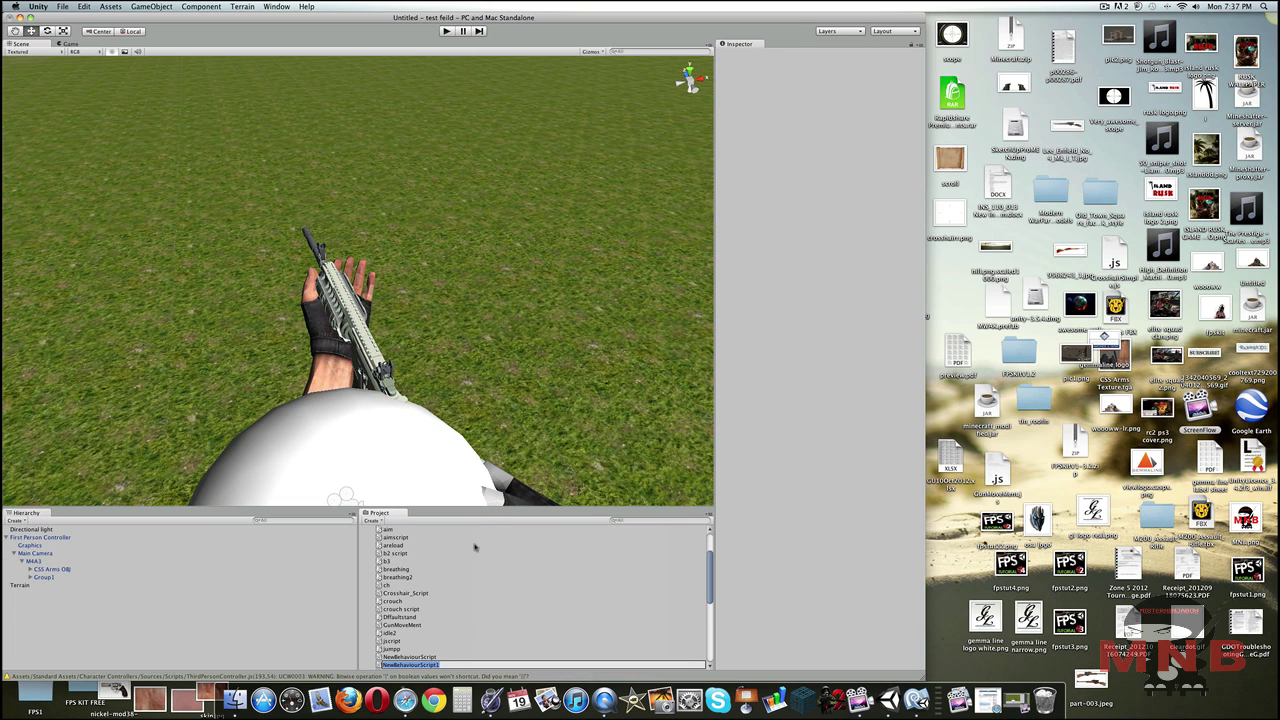
key(BackSpace)
- Replace the script template with the copied reload code and change GetKeyDown to "space"
double_click(378, 663)
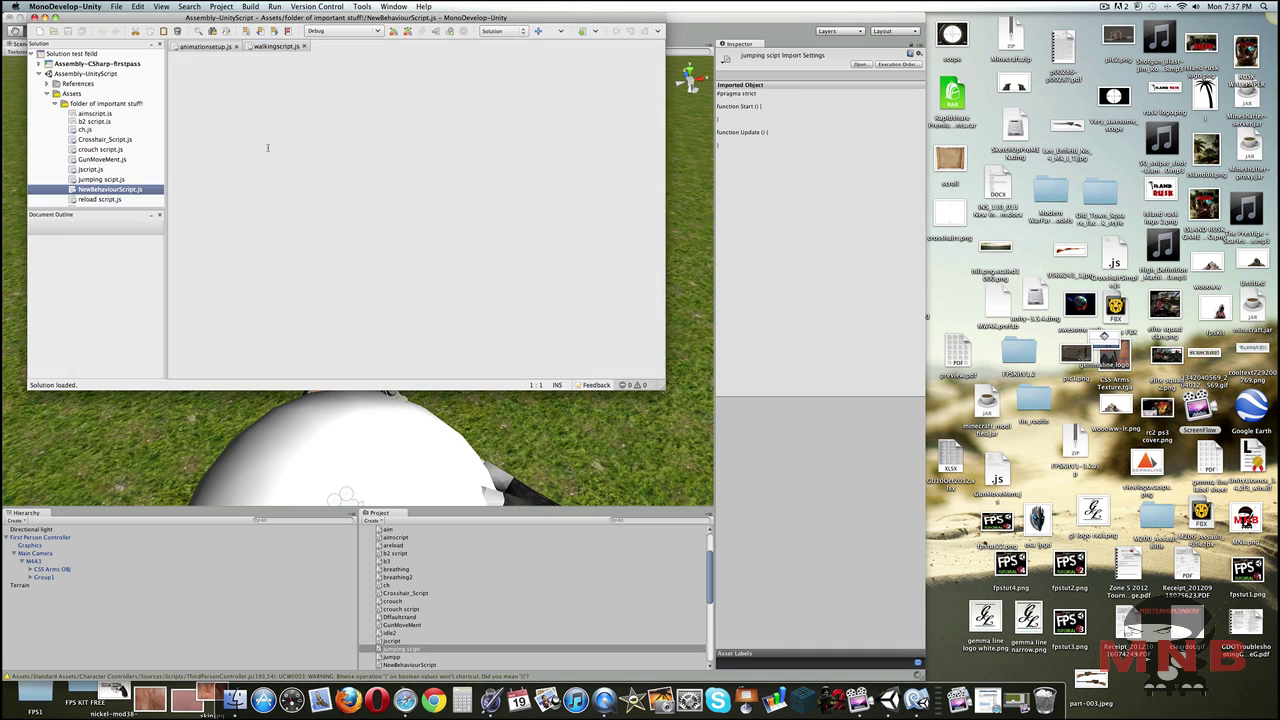
key(super+a)
right_click(243, 108)
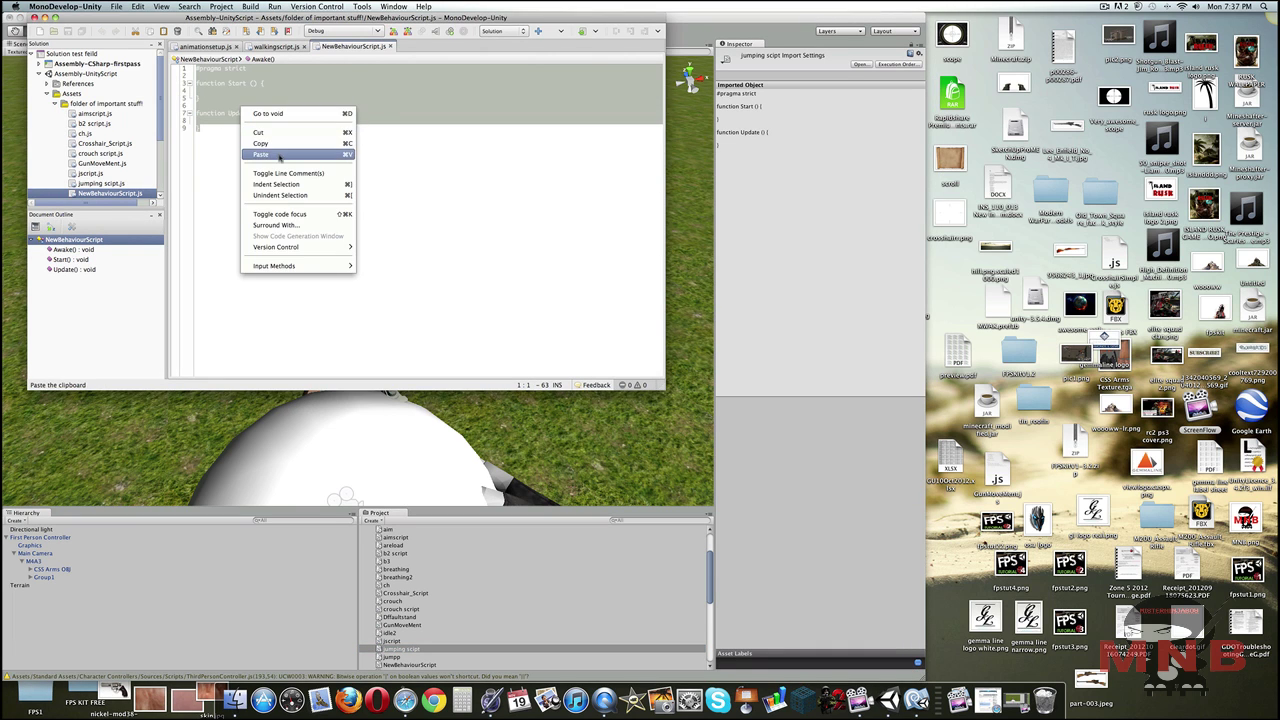
click(279, 157)
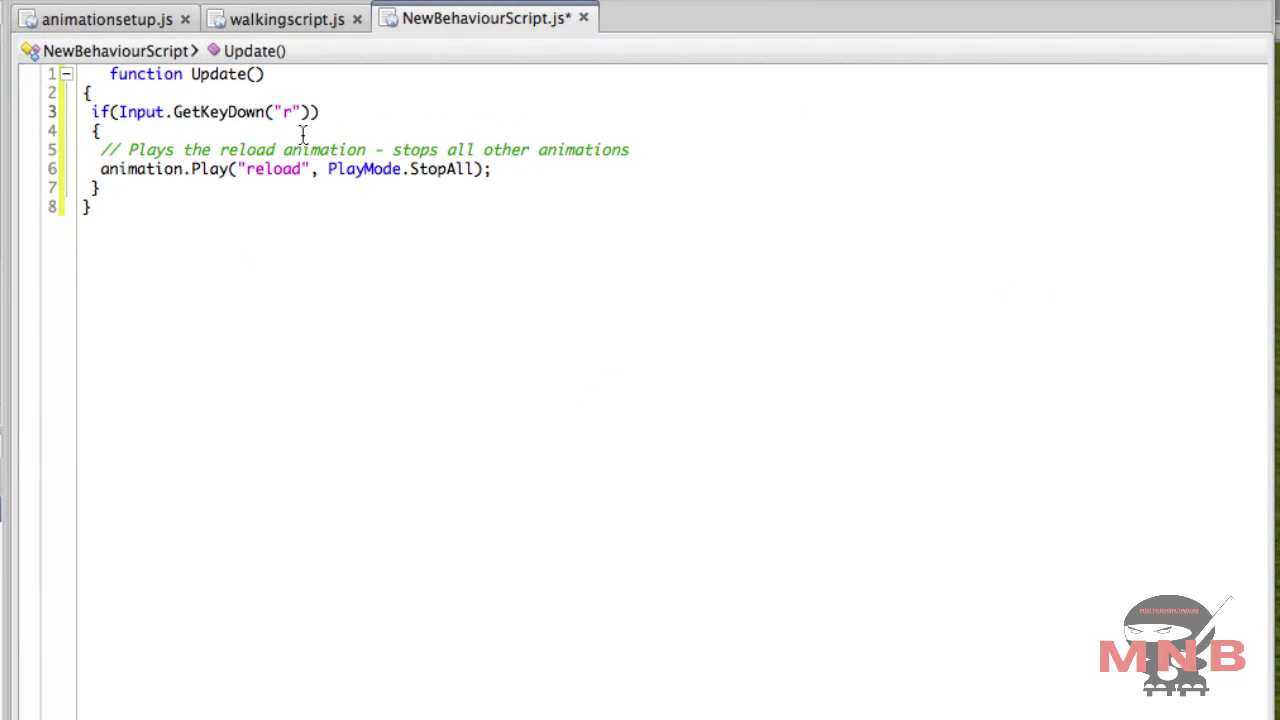
key(BackSpace)
text(spac)
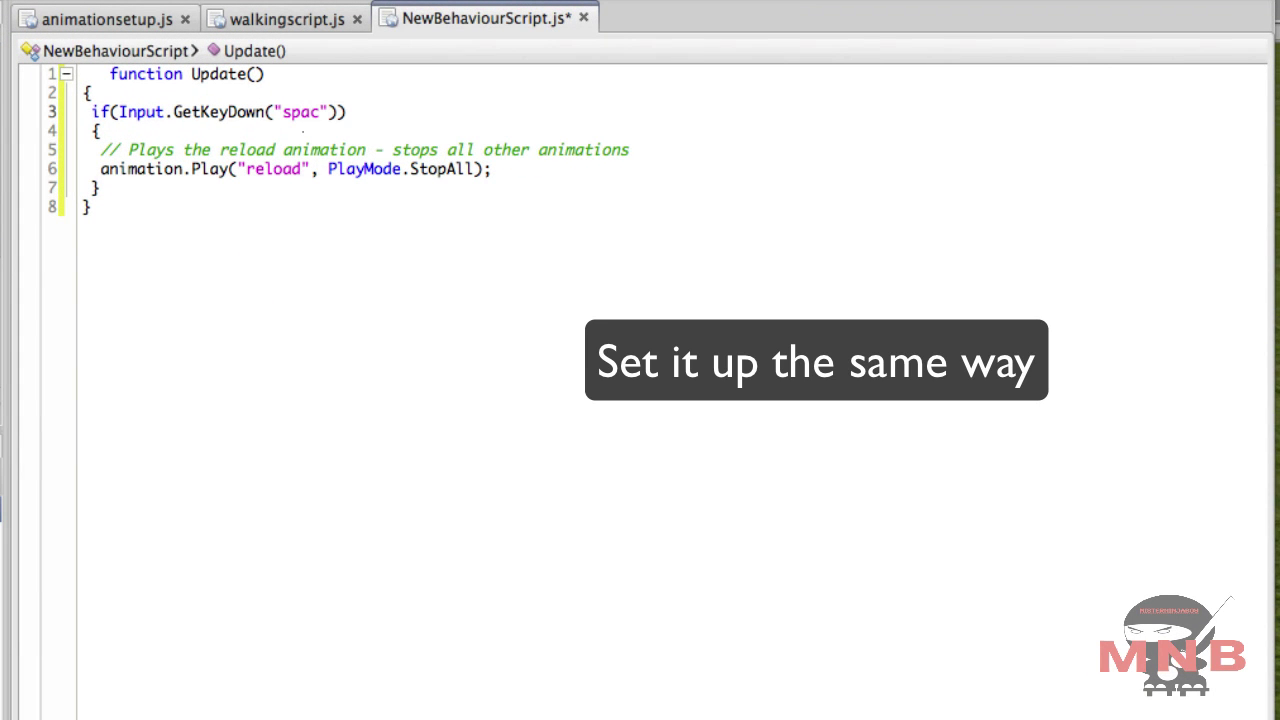
text(e)
- Rename 'reload' to 'jumping' in the comment and animation name, then save the script
drag(278, 149, 210, 150)
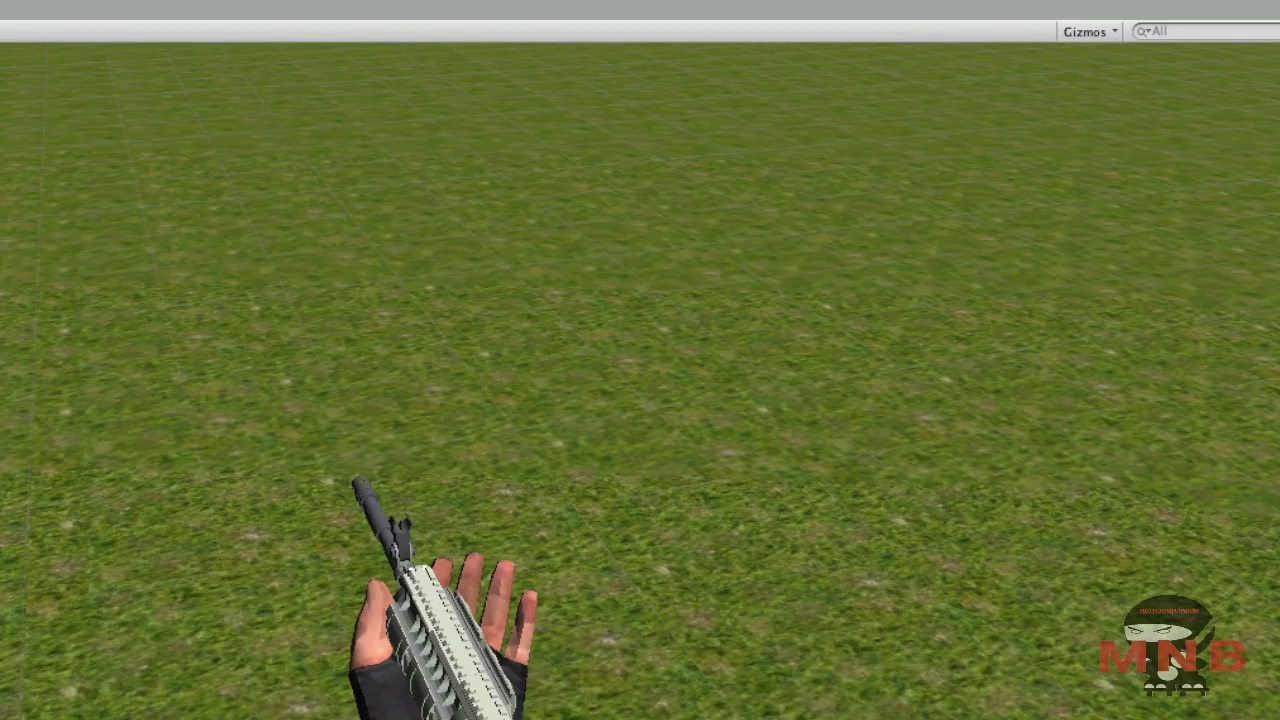
key(space)
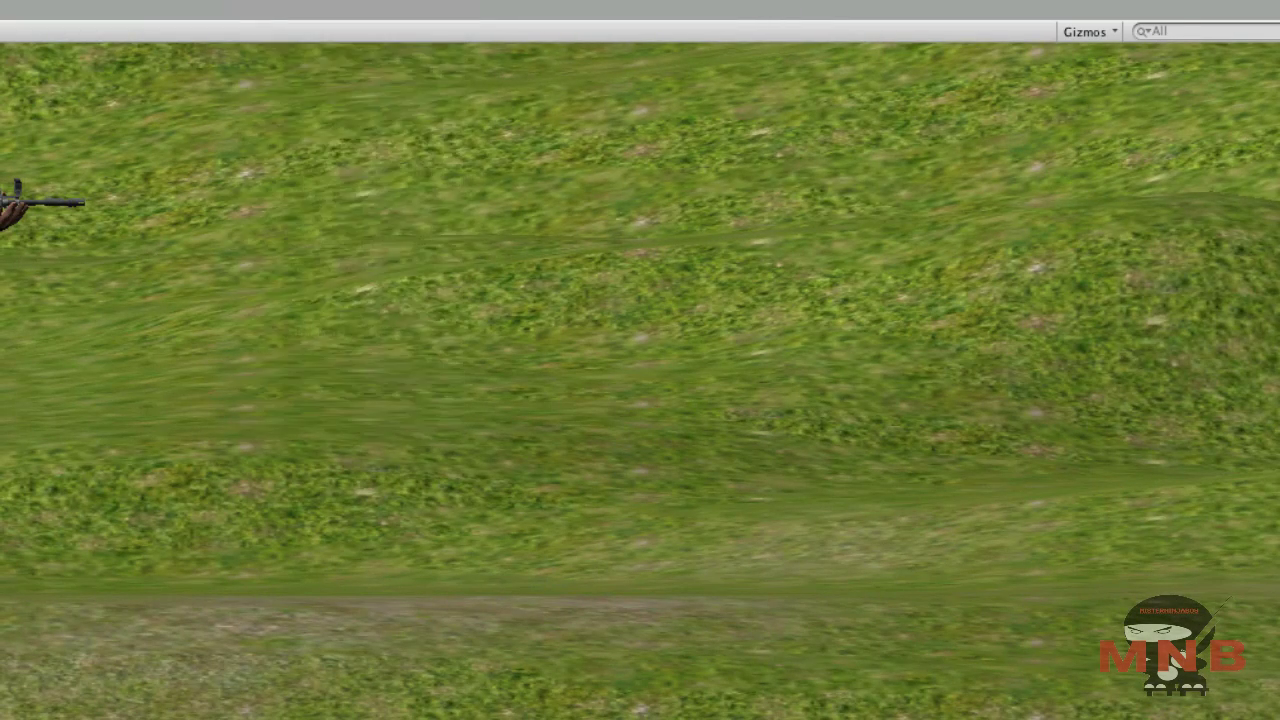
click(437, 2)
click(400, 190)
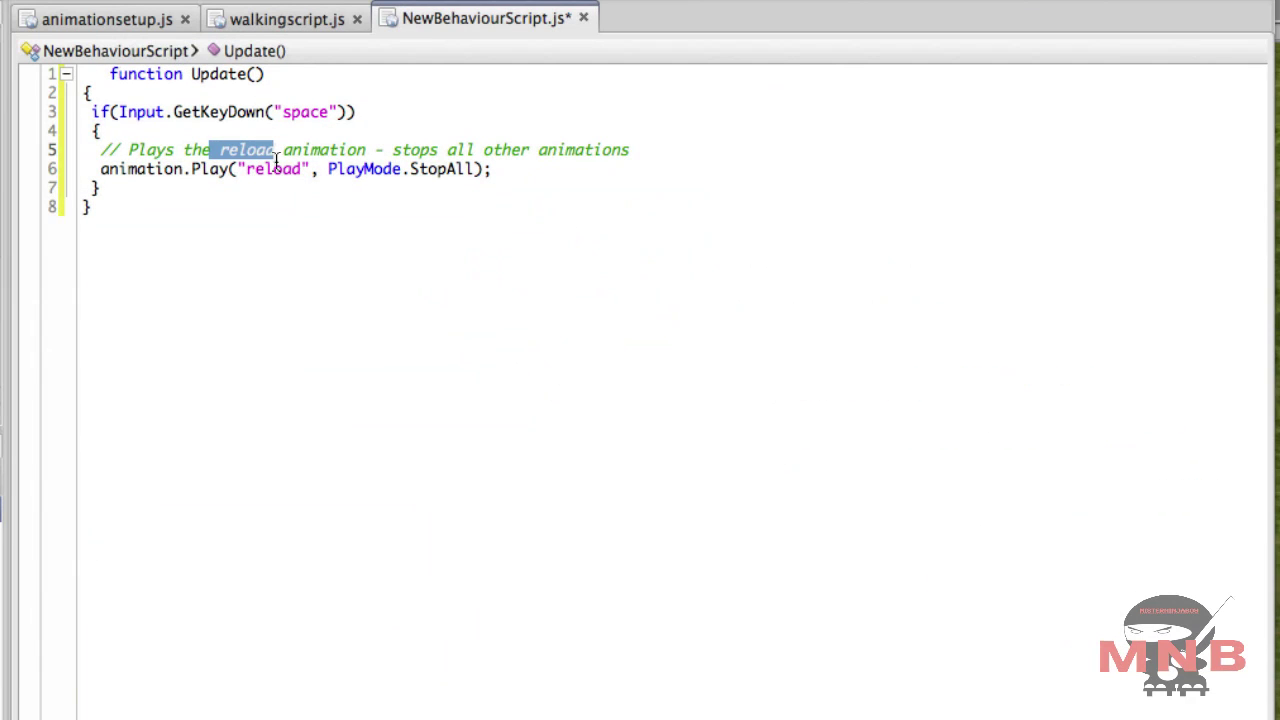
click(223, 152)
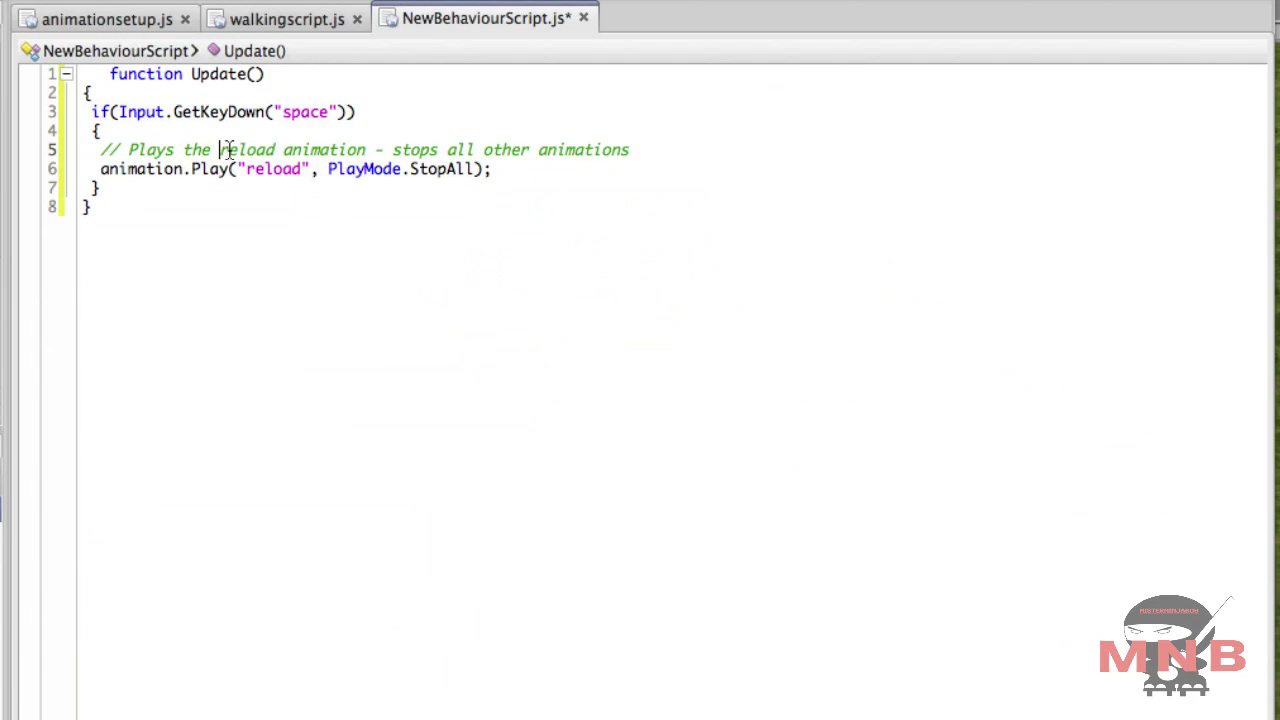
drag(218, 150, 281, 150)
text(jumping)
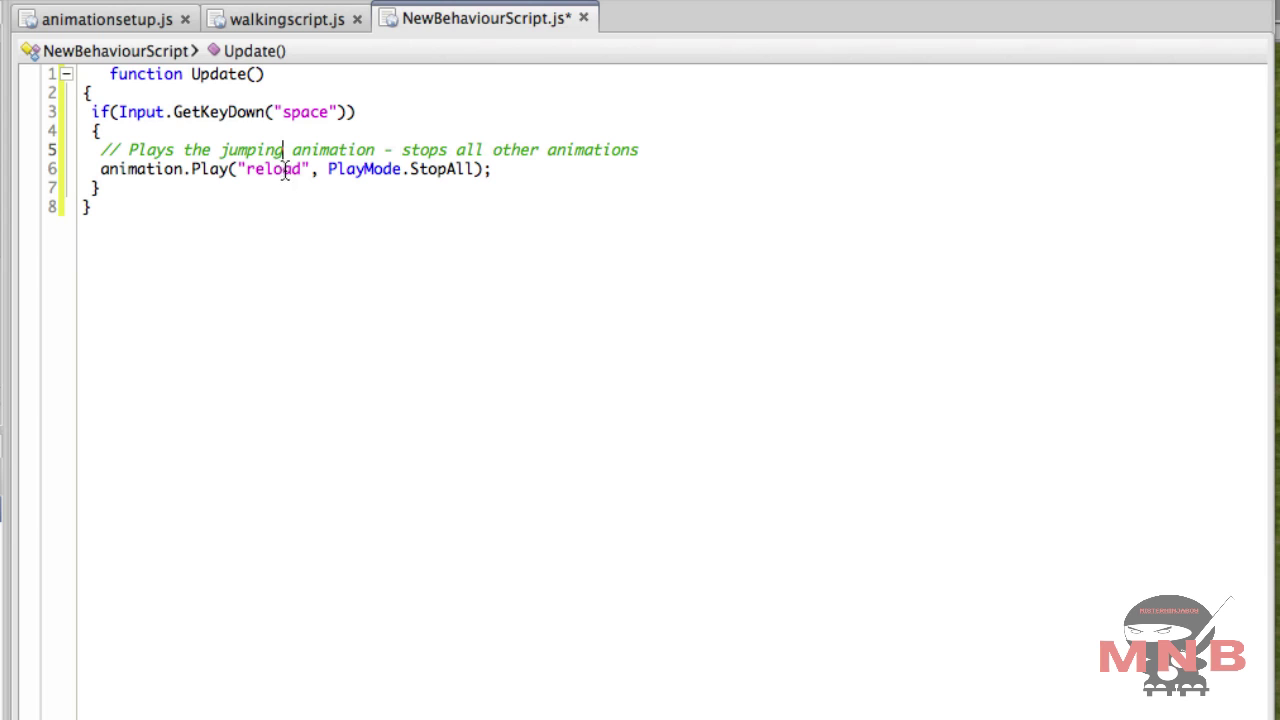
drag(302, 170, 247, 175)
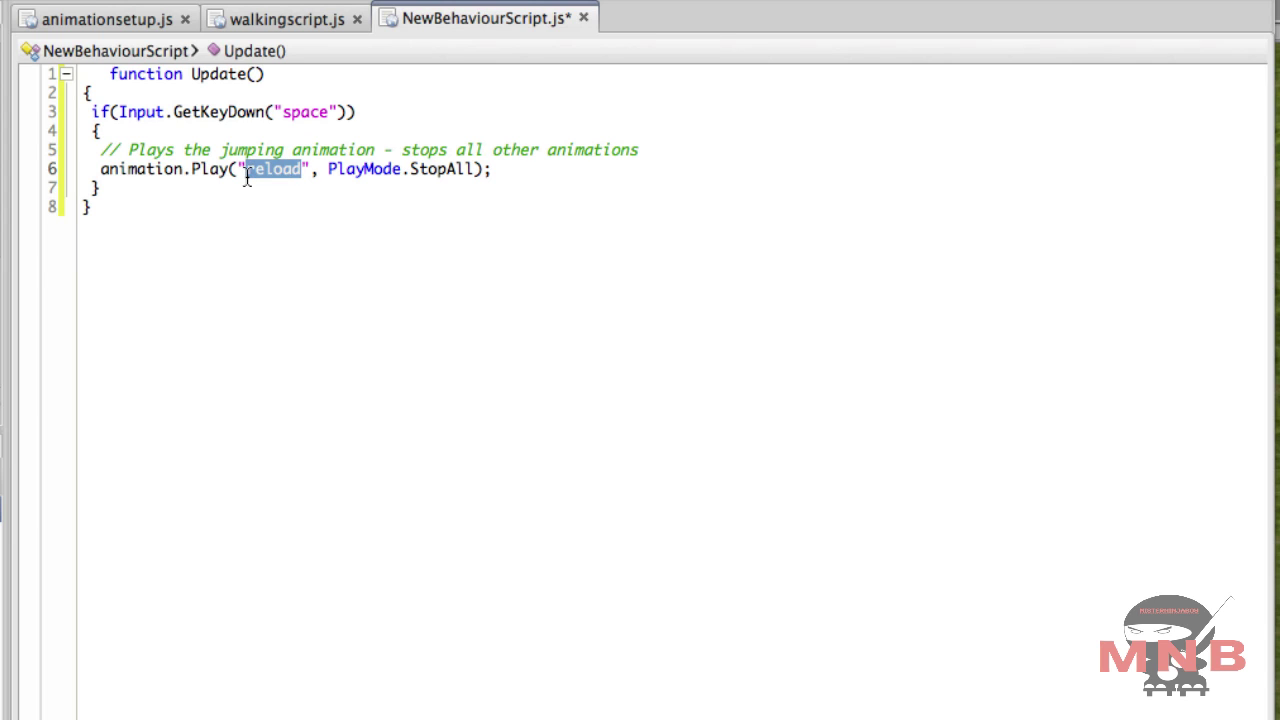
text(jumpin)
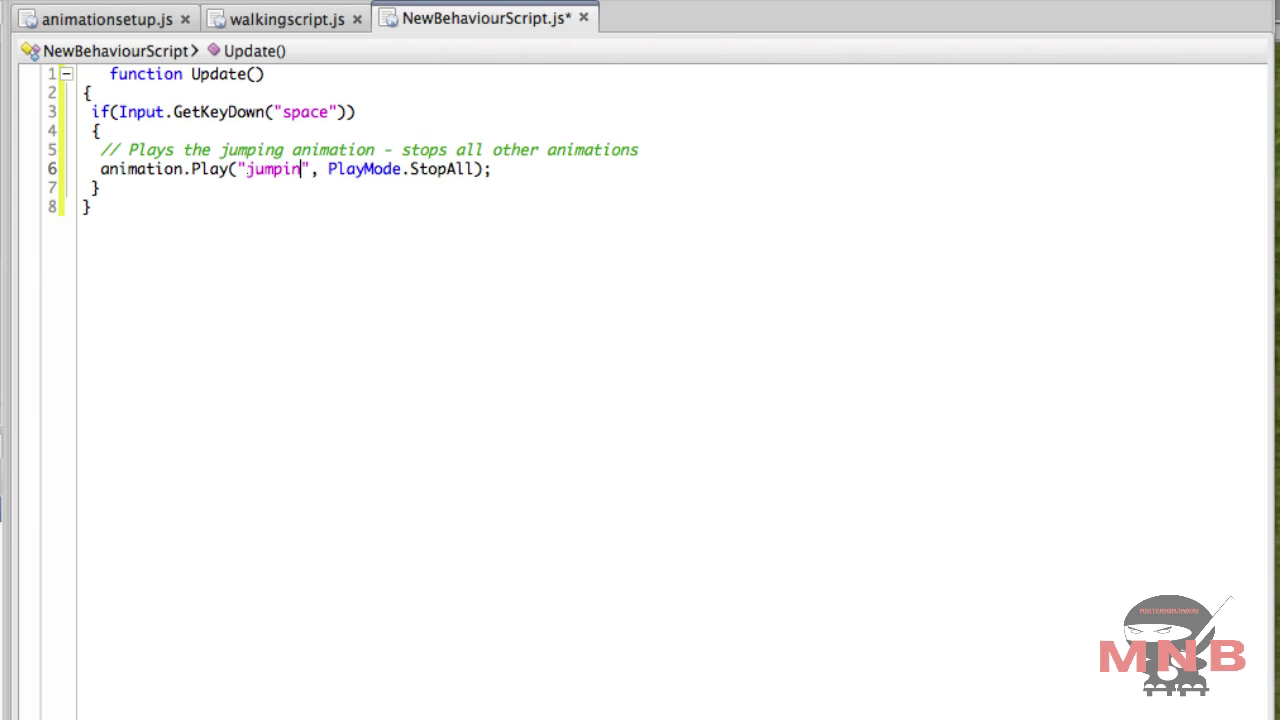
text(g)
key(super+s)
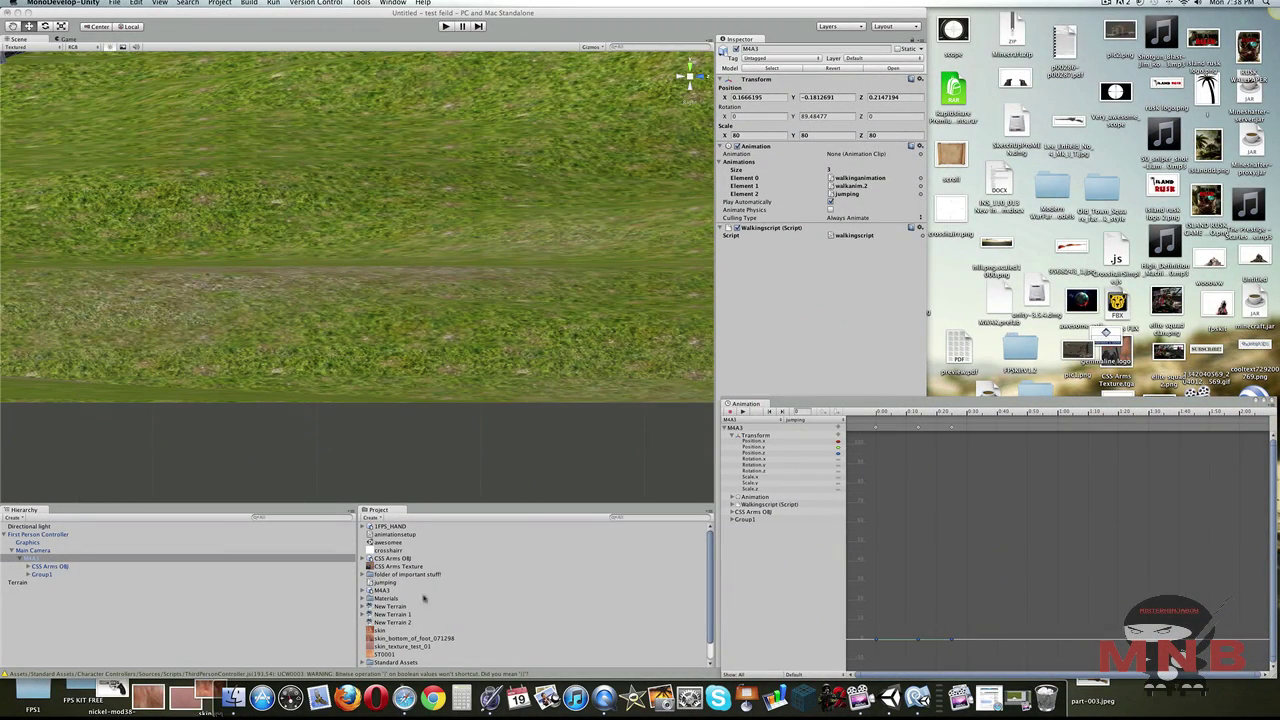
- Search the Project for 'jumpi', attach the jumping script to M4A3, and restart Play mode
scroll(421, 596, down, 2)
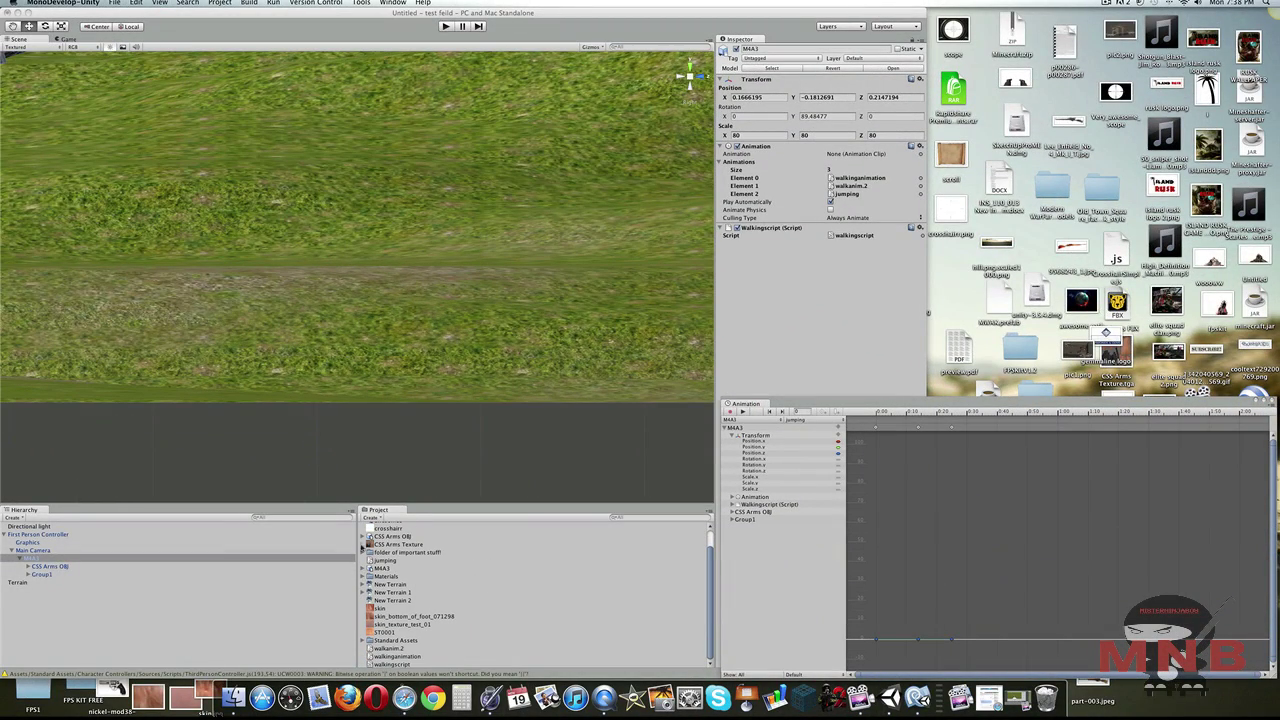
scroll(362, 548, up, 2)
click(642, 521)
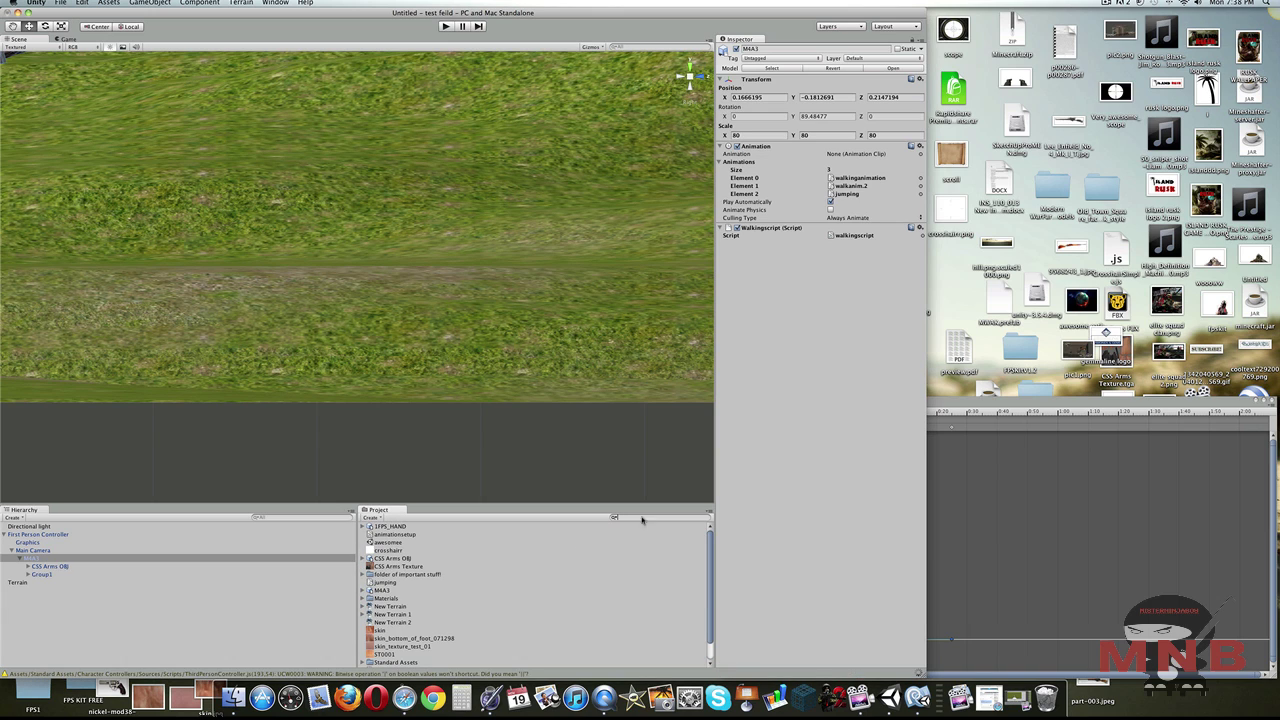
text(jumping)
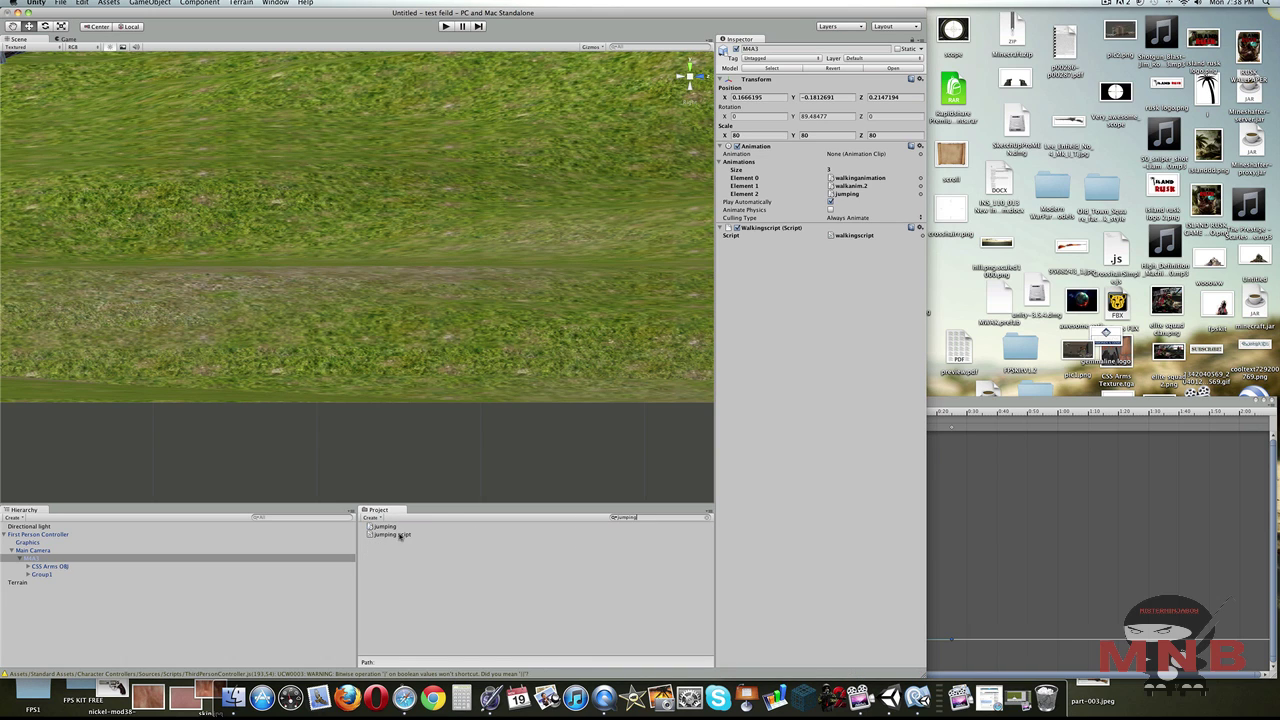
drag(400, 536, 170, 560)
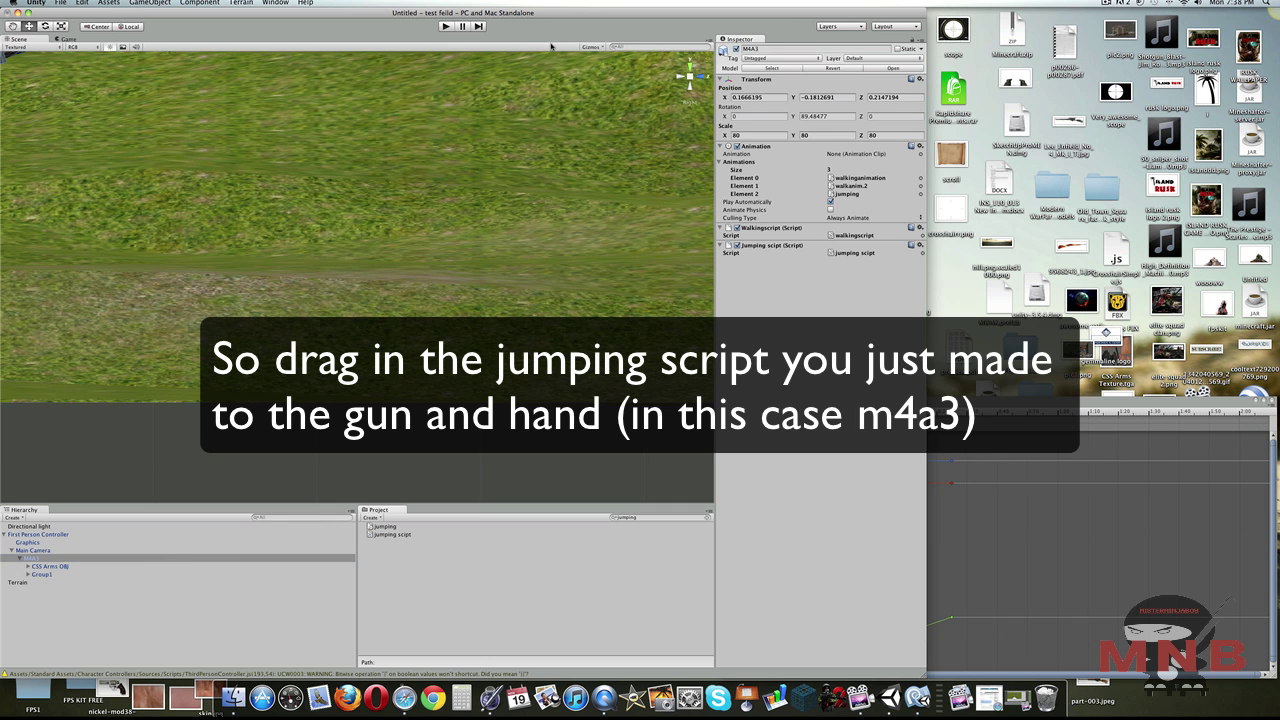
click(447, 26)
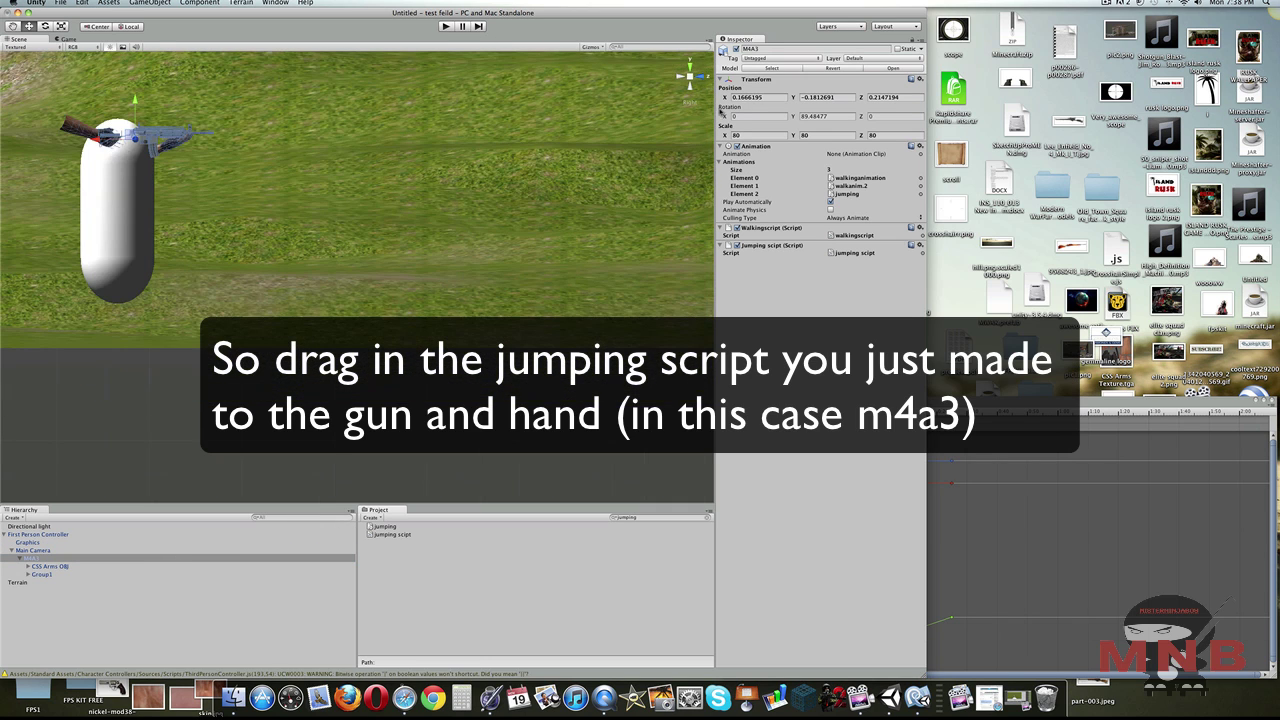
click(447, 26)
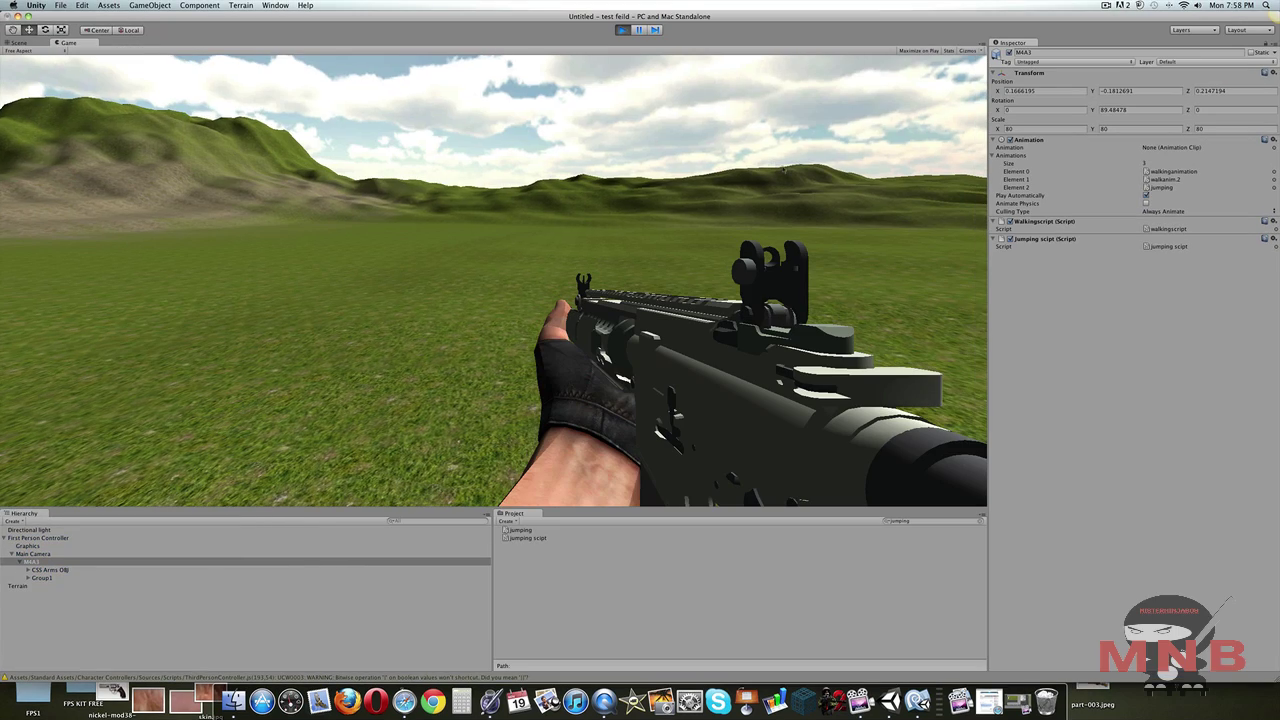
- Test the jump animation with Space in the running game
key(space)
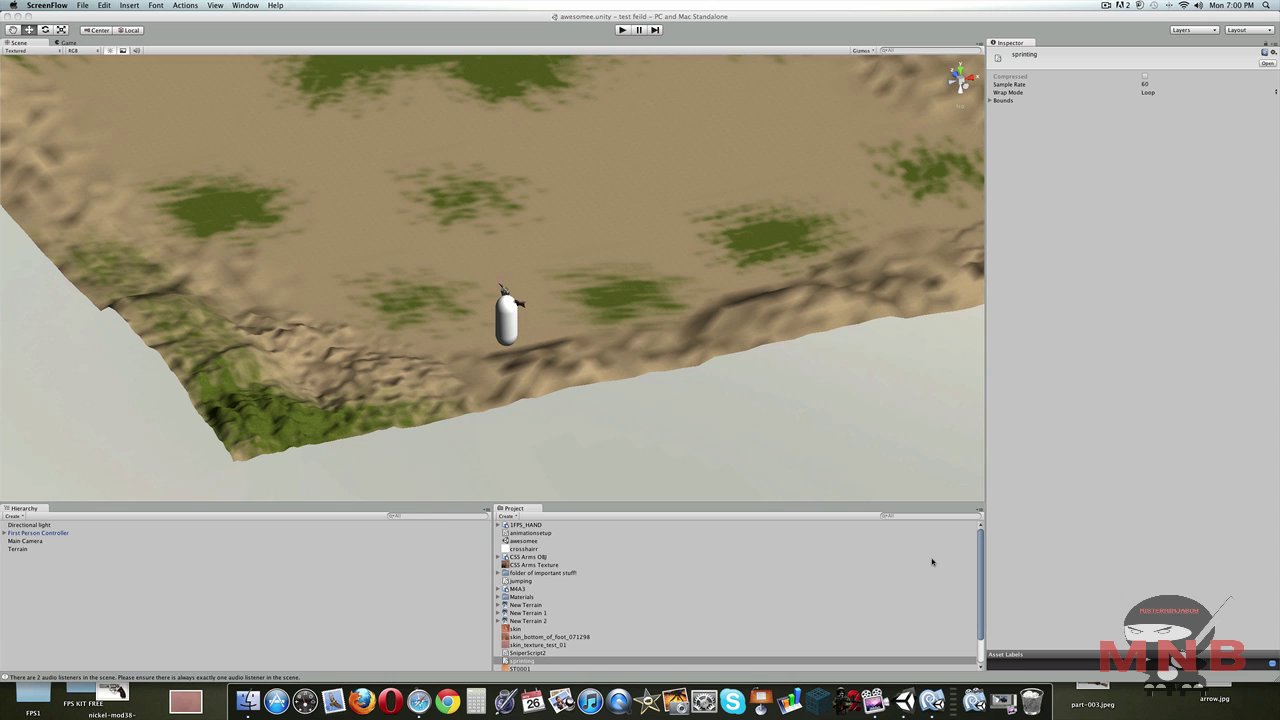
- Play the awesomee scene and move forward with Shift+W across the terrain, watching the gun animate
click(622, 30)
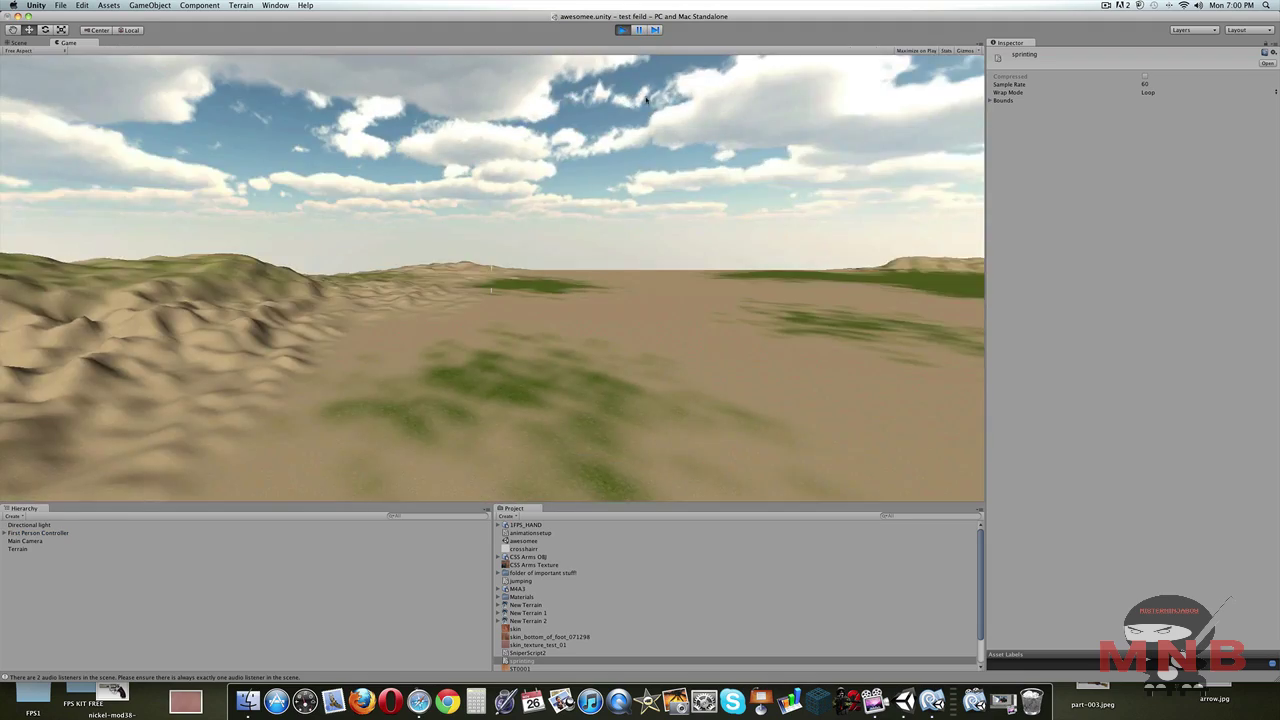
key(shift+w)
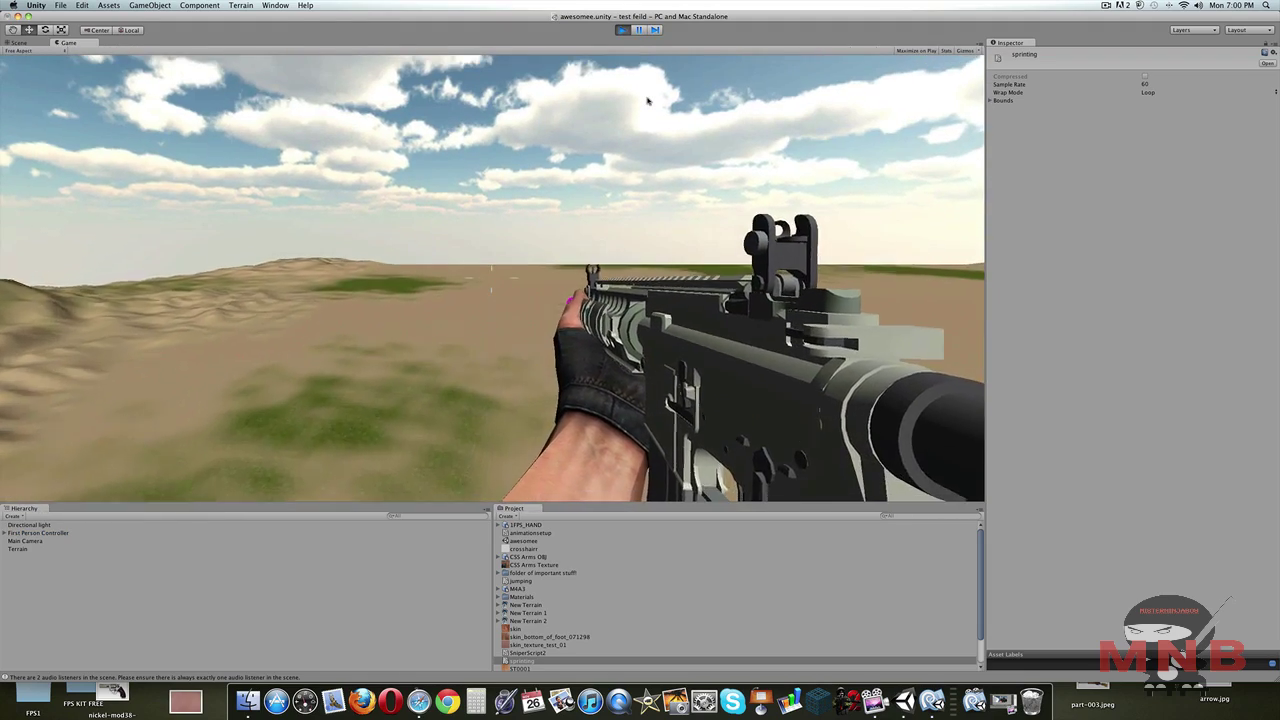
key(shift+w)
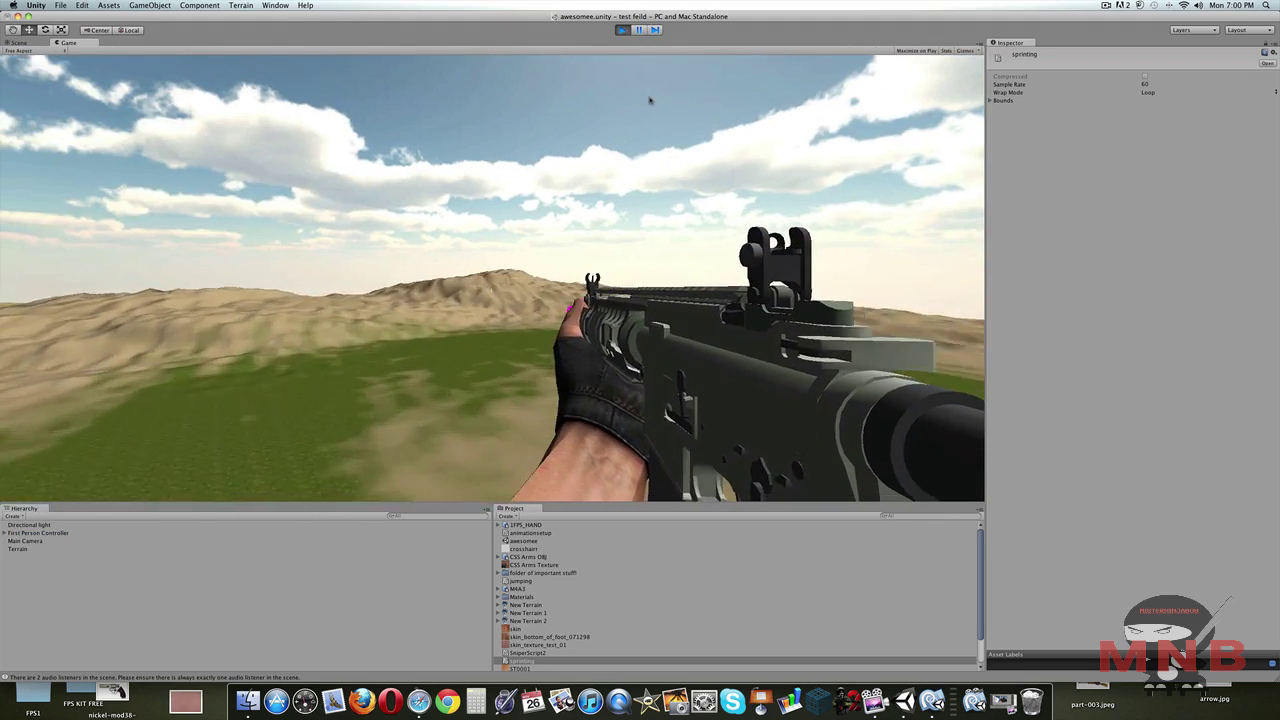
key(shift+w)
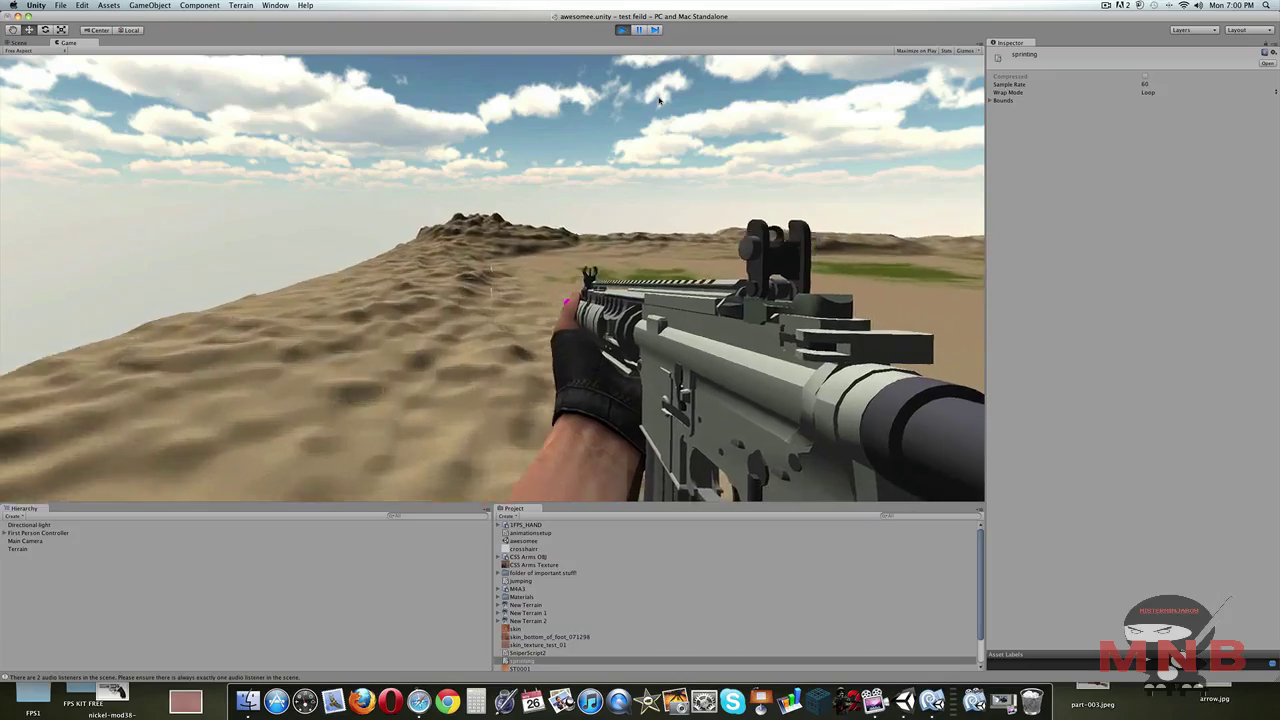
key(shift+w)
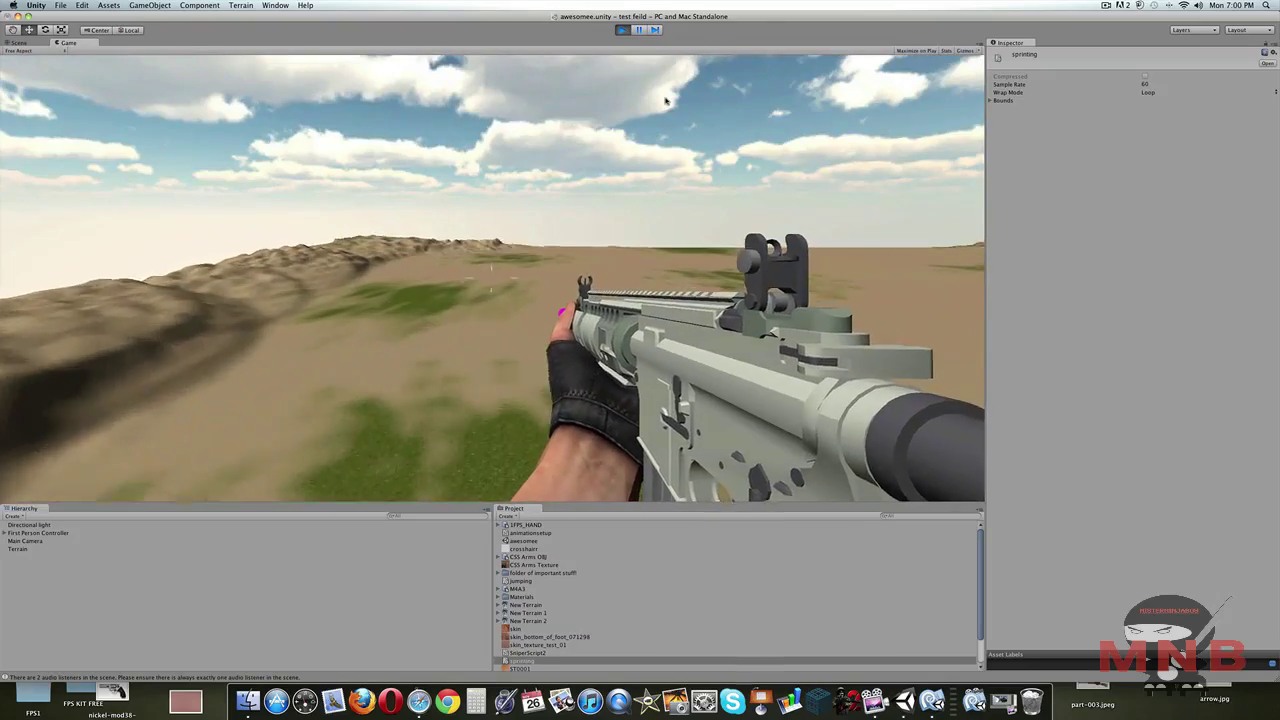
key(shift+w)
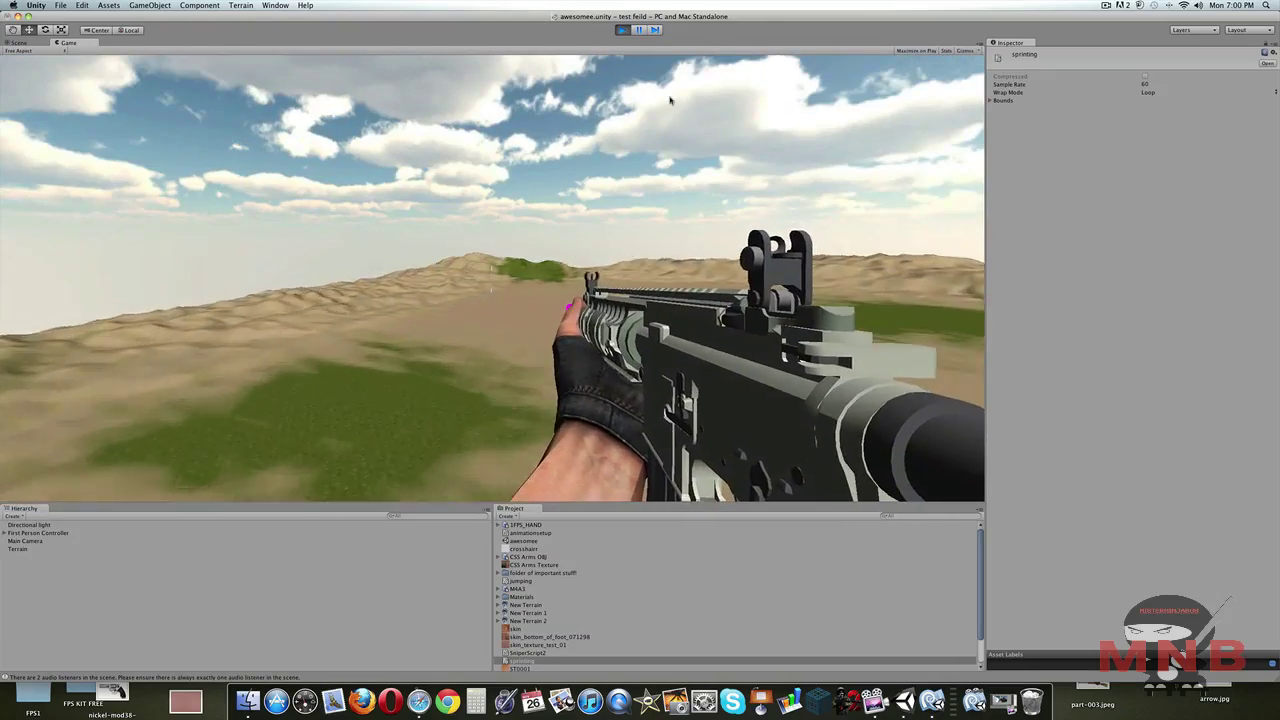
key(shift+w)
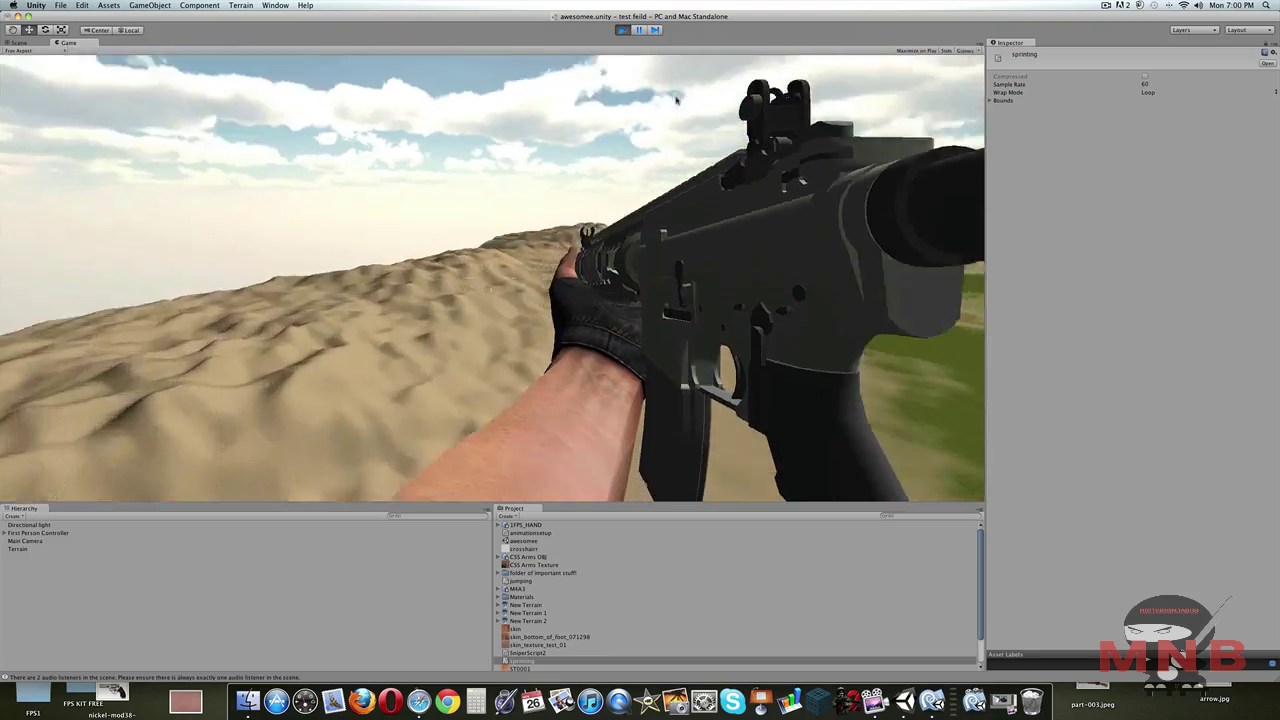